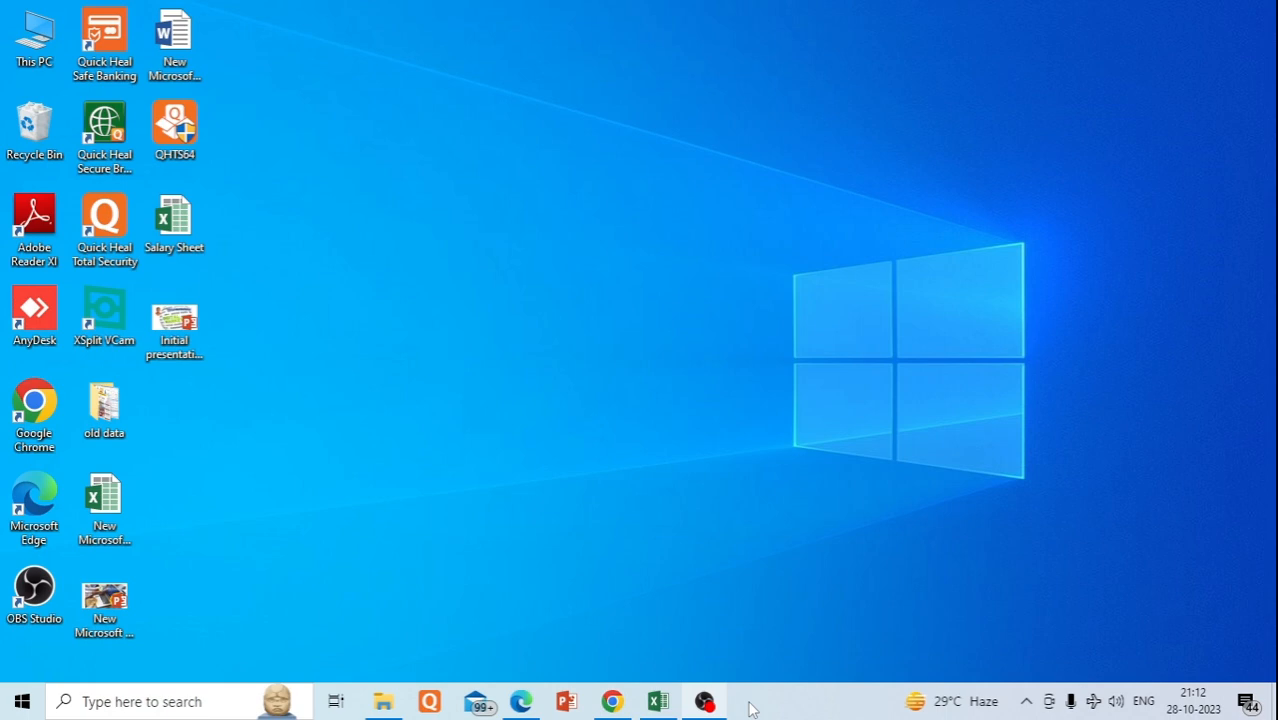
# Switch to Google Chrome and open Google Sheets from the list of Google apps.
pyautogui.click(612, 702)
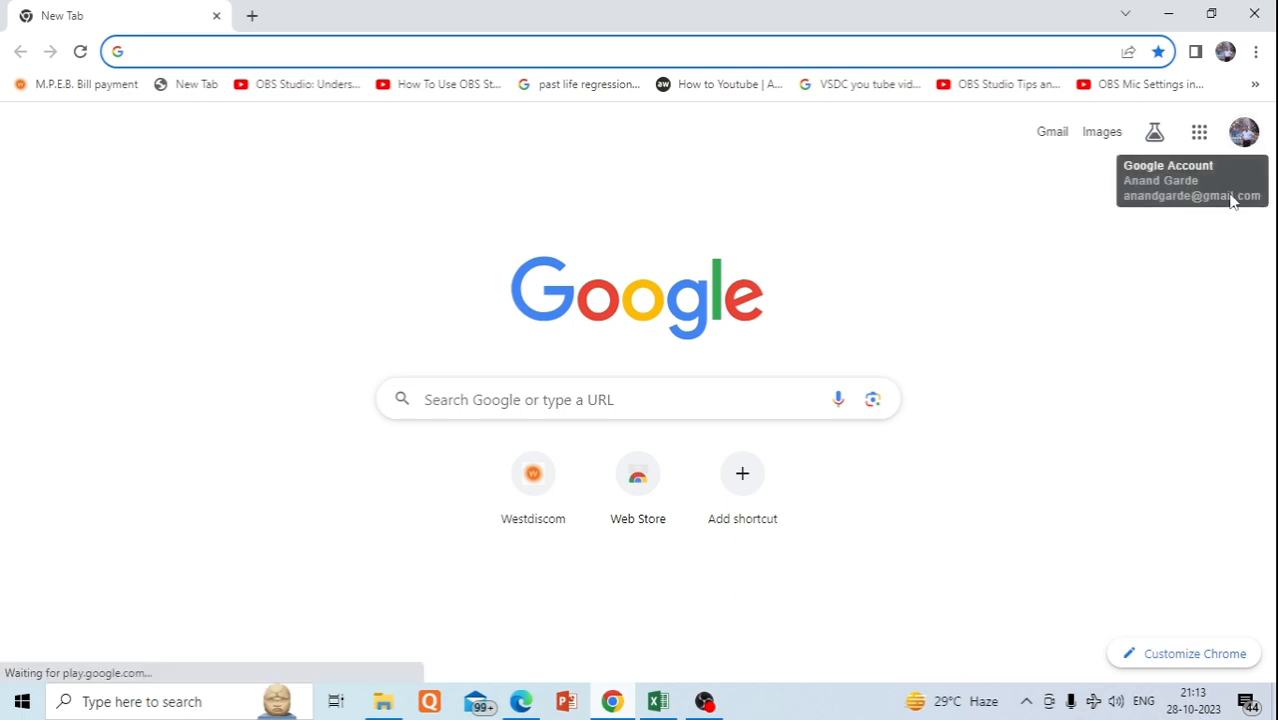
pyautogui.click(1200, 140)
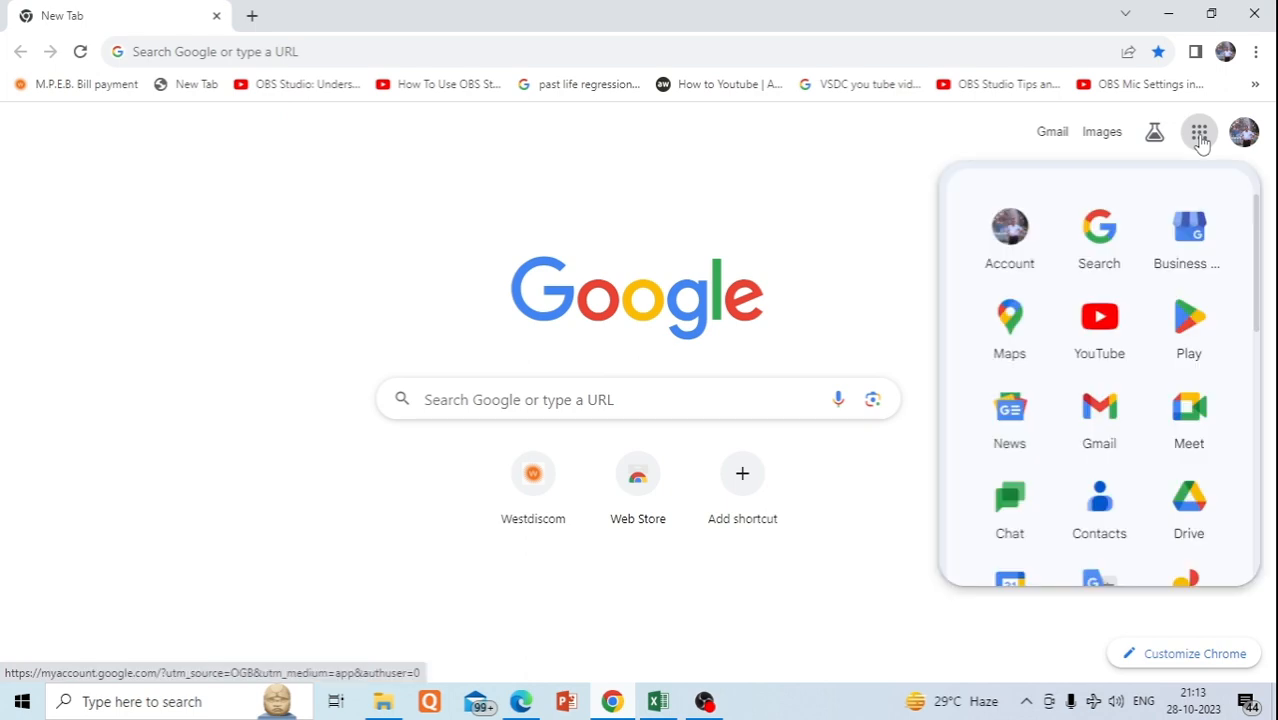
pyautogui.moveTo(1259, 229); pyautogui.dragTo(1258, 292)
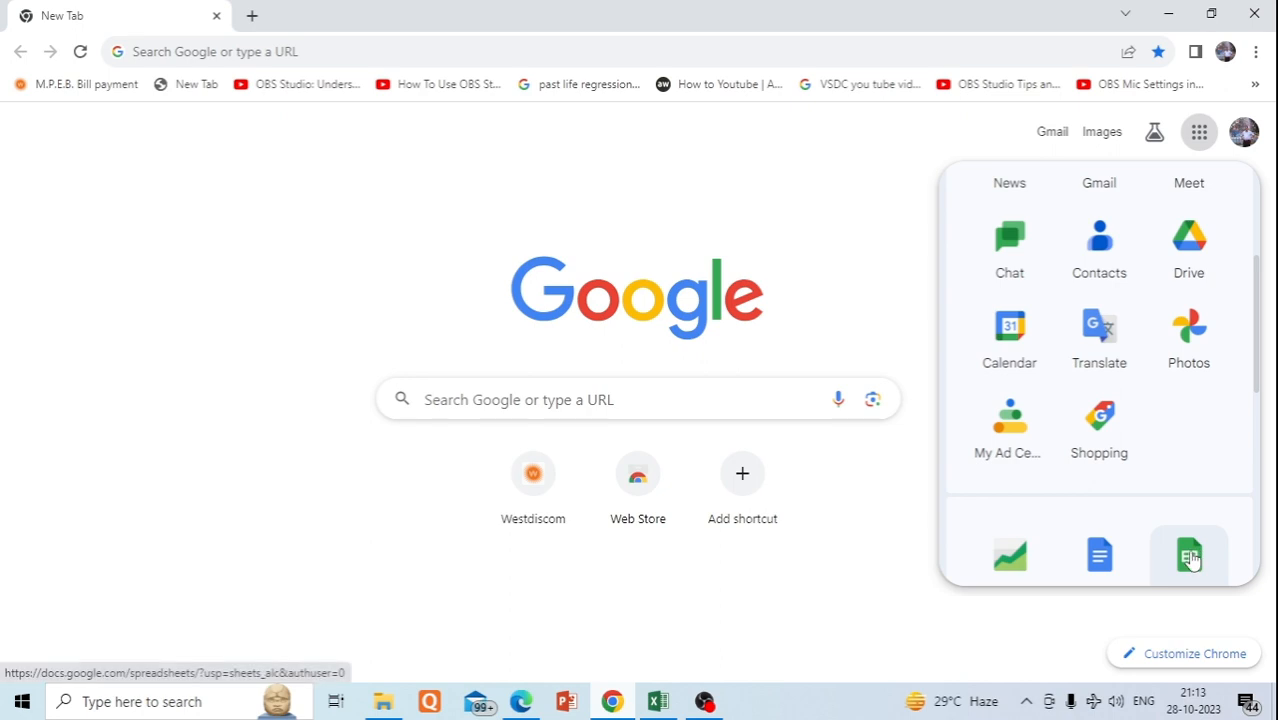
pyautogui.click(1190, 560)
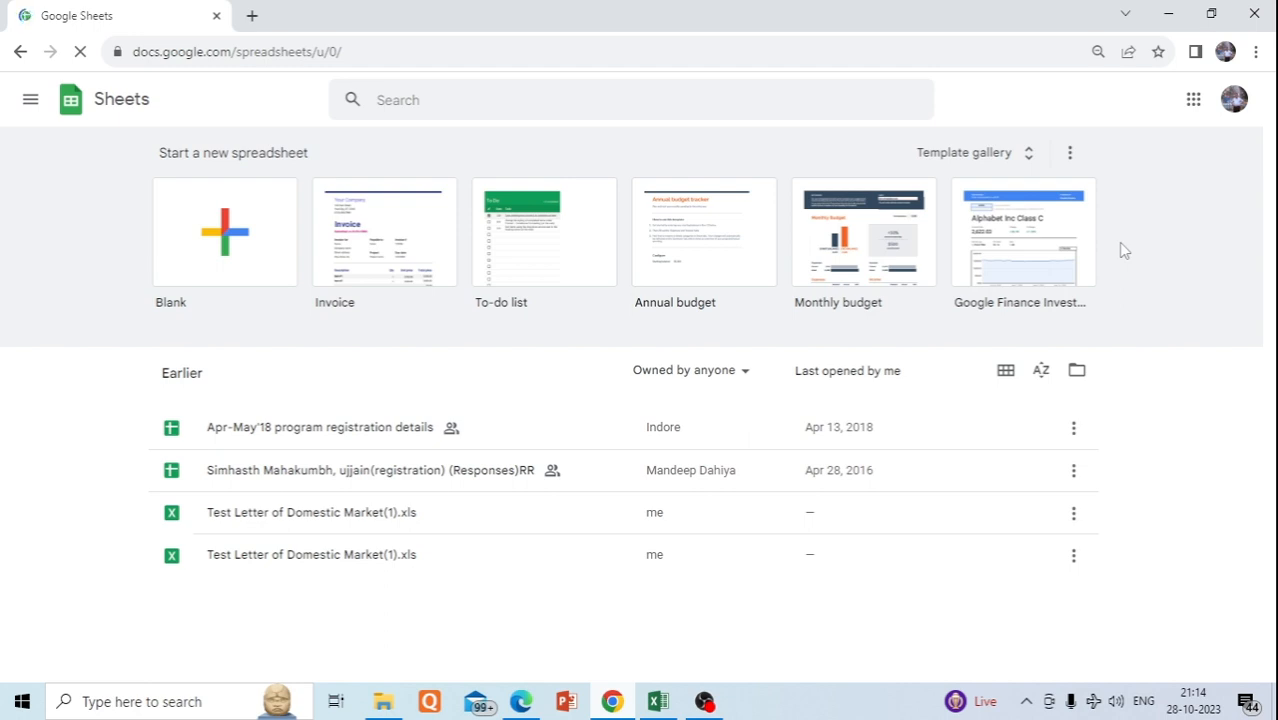
# Browse the full template gallery and create a blank spreadsheet from it.
pyautogui.click(1030, 160)
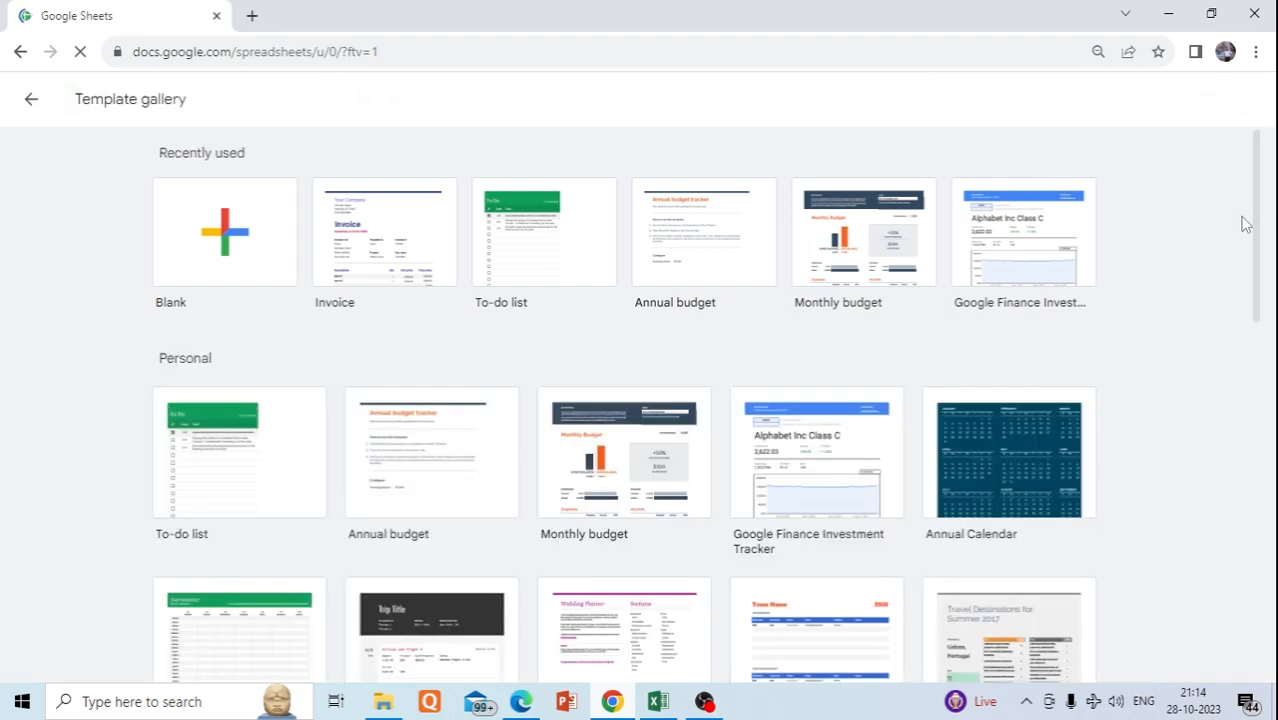
pyautogui.moveTo(1256, 190); pyautogui.dragTo(1250, 160)
pyautogui.click(229, 234)
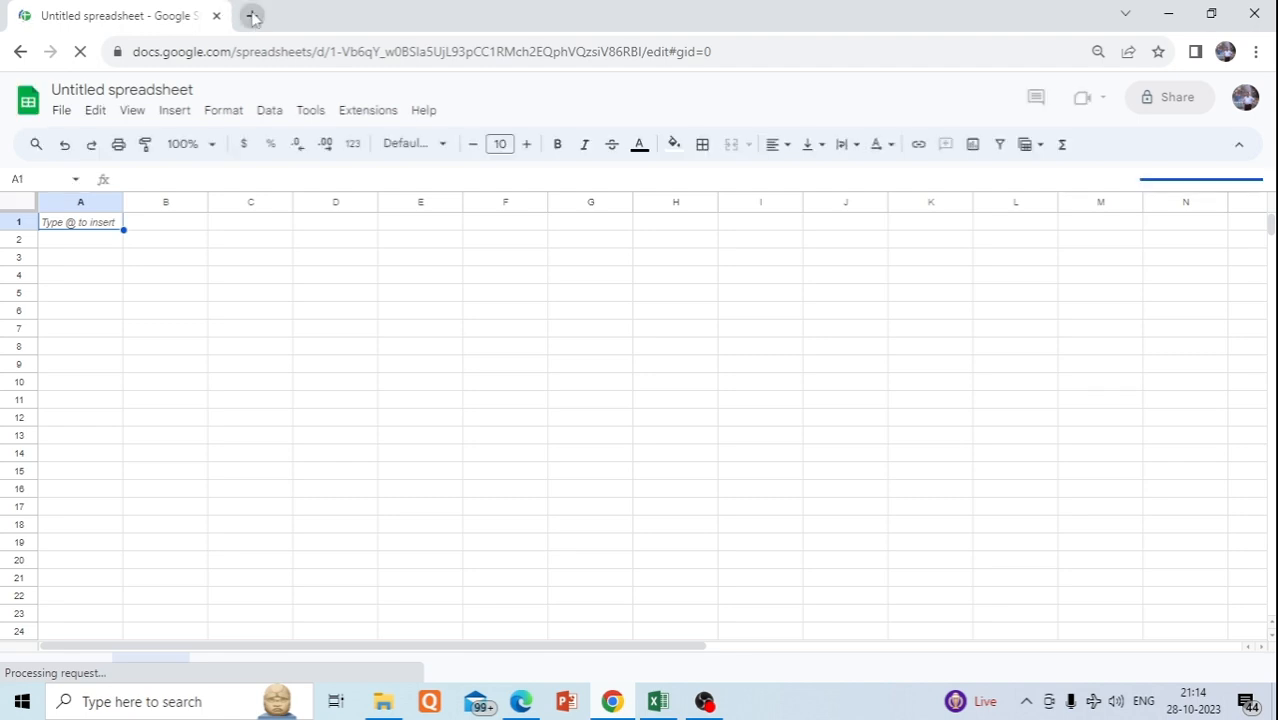
# Create another blank spreadsheet in a new browser tab using the address sheet.new.
pyautogui.click(253, 16)
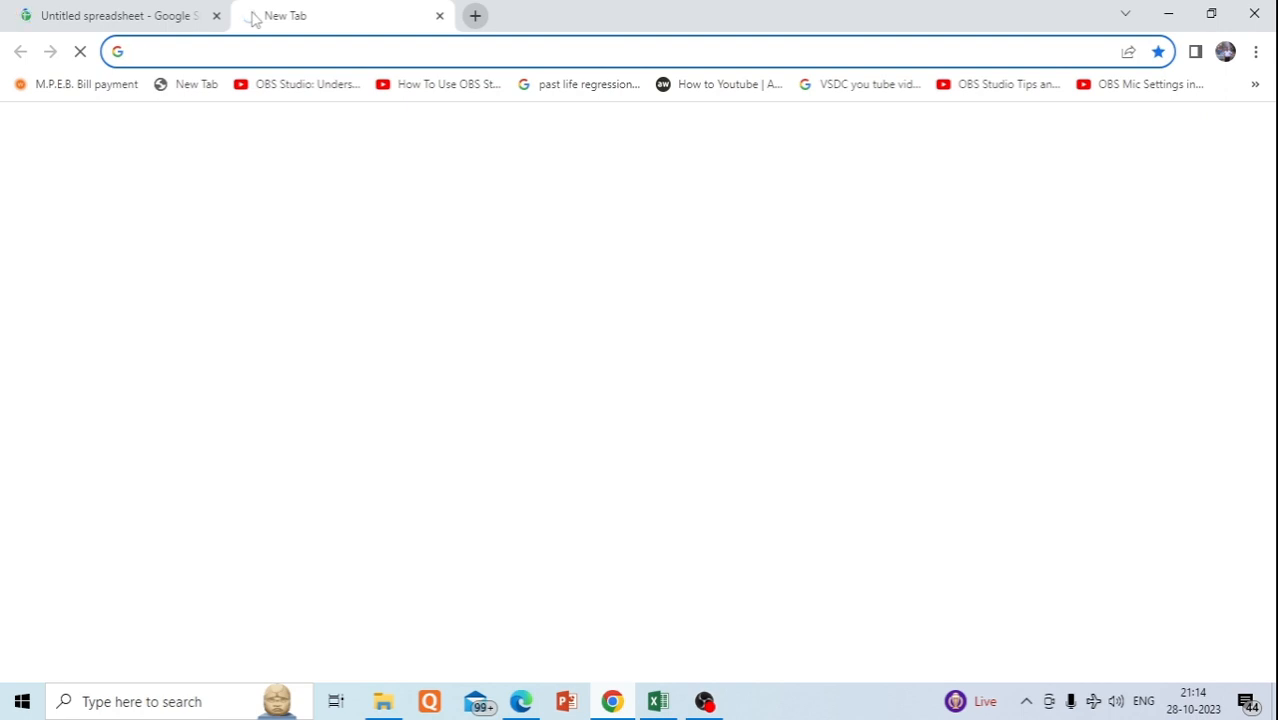
pyautogui.write('sheet')
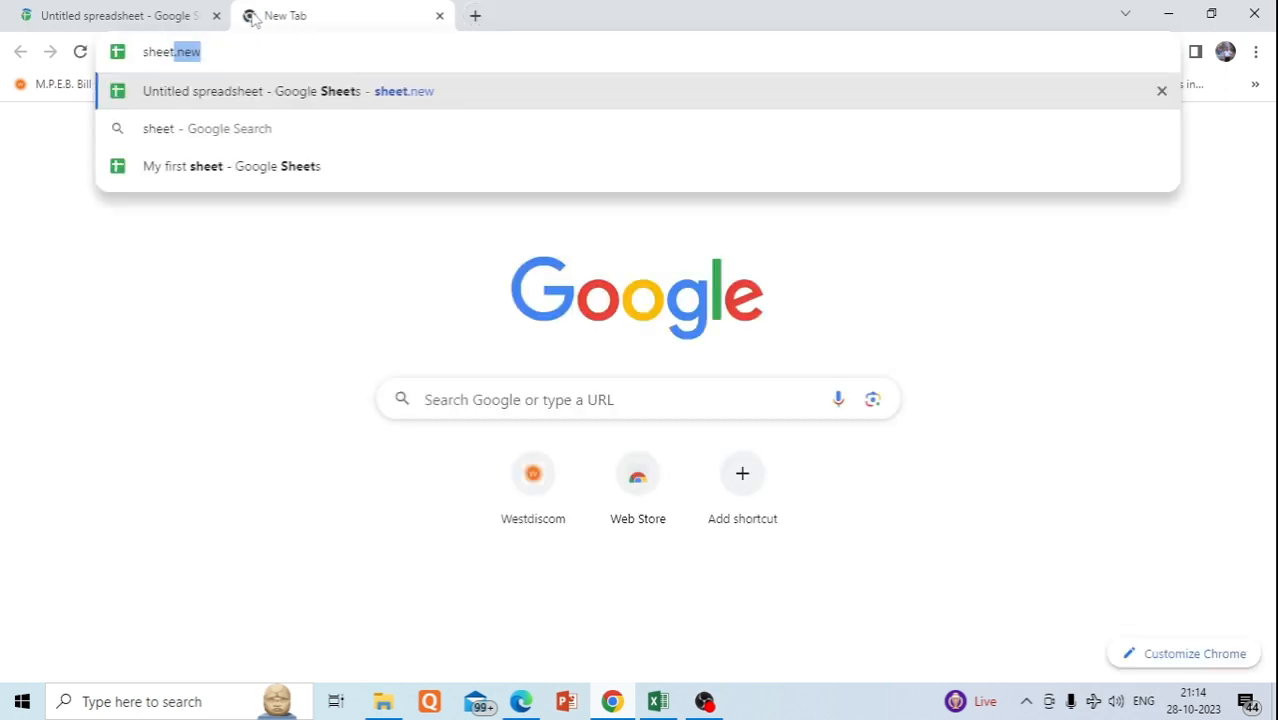
pyautogui.write('.')
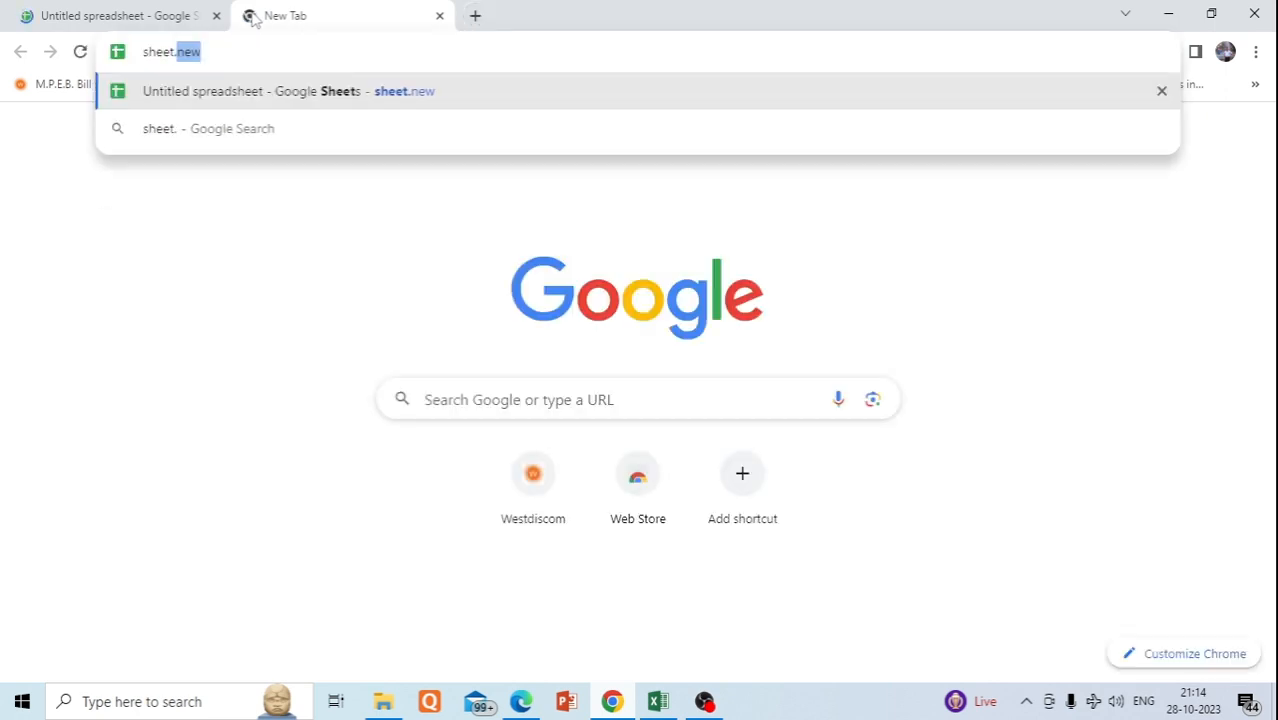
pyautogui.write('new')
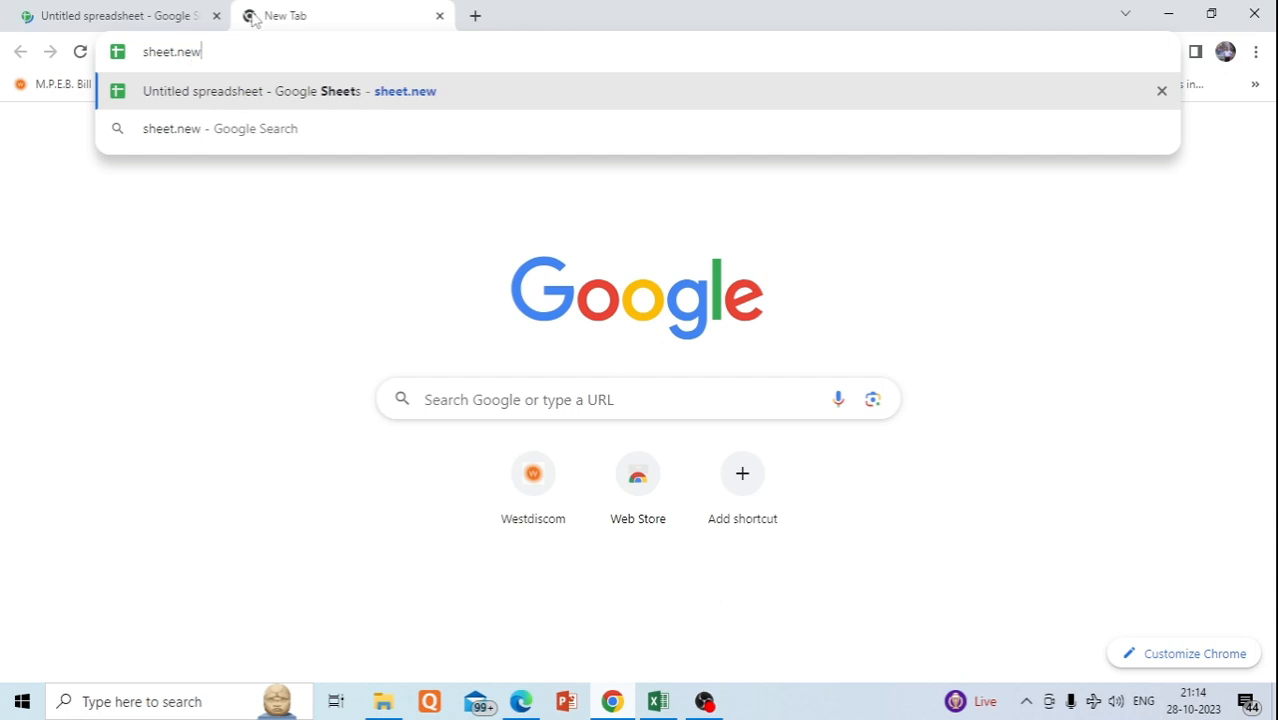
pyautogui.click(351, 105)
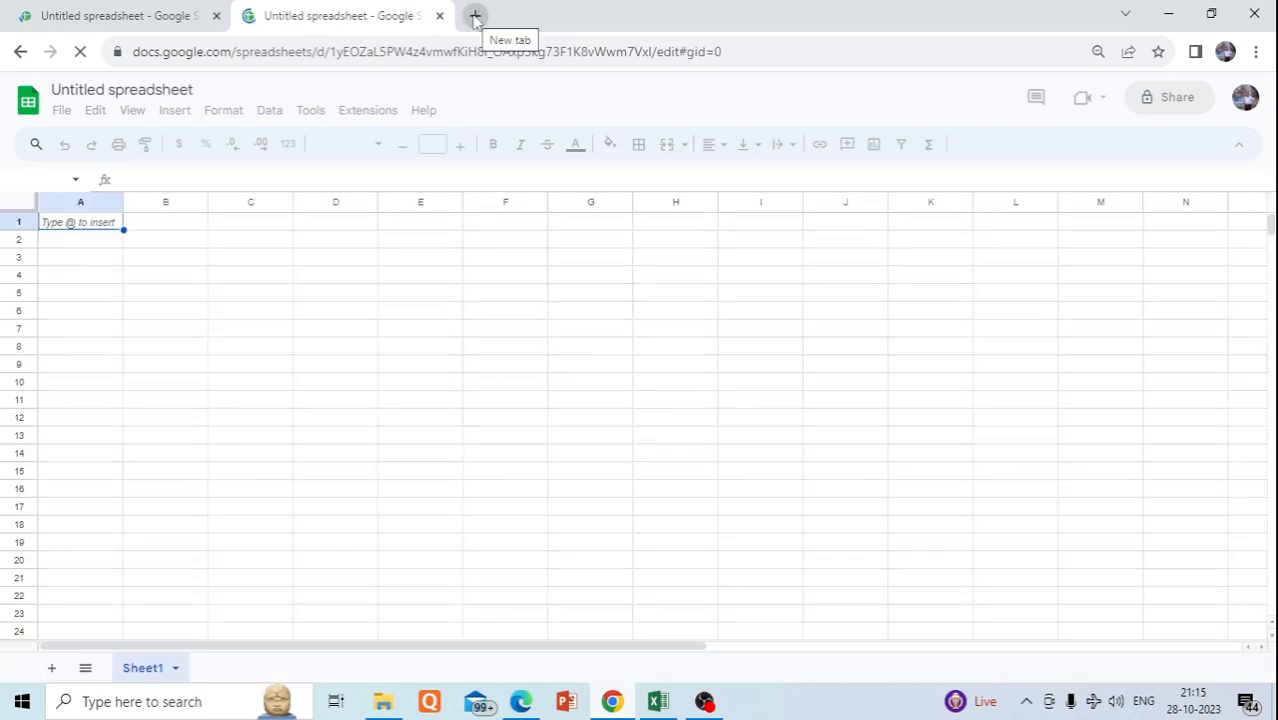
# Search Google for "google sheets" in a new browser tab and open the "Google Sheets: Sign-in" result.
pyautogui.click(476, 17)
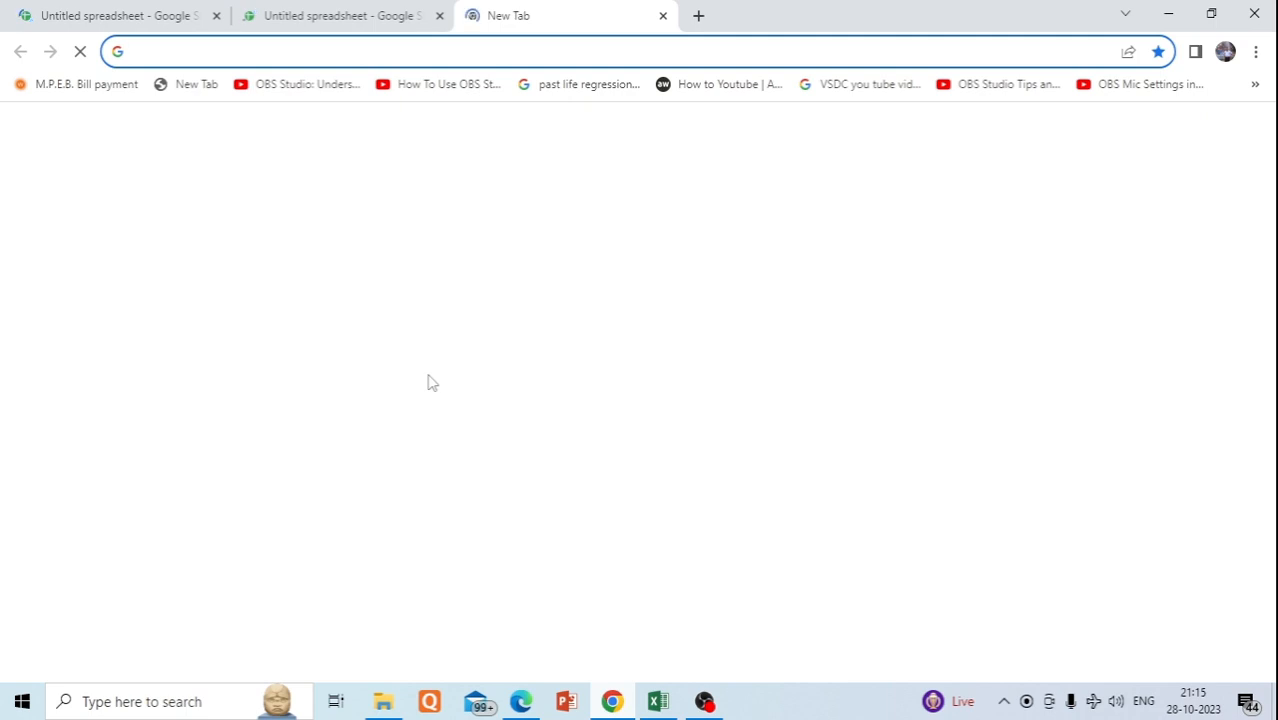
pyautogui.click(432, 401)
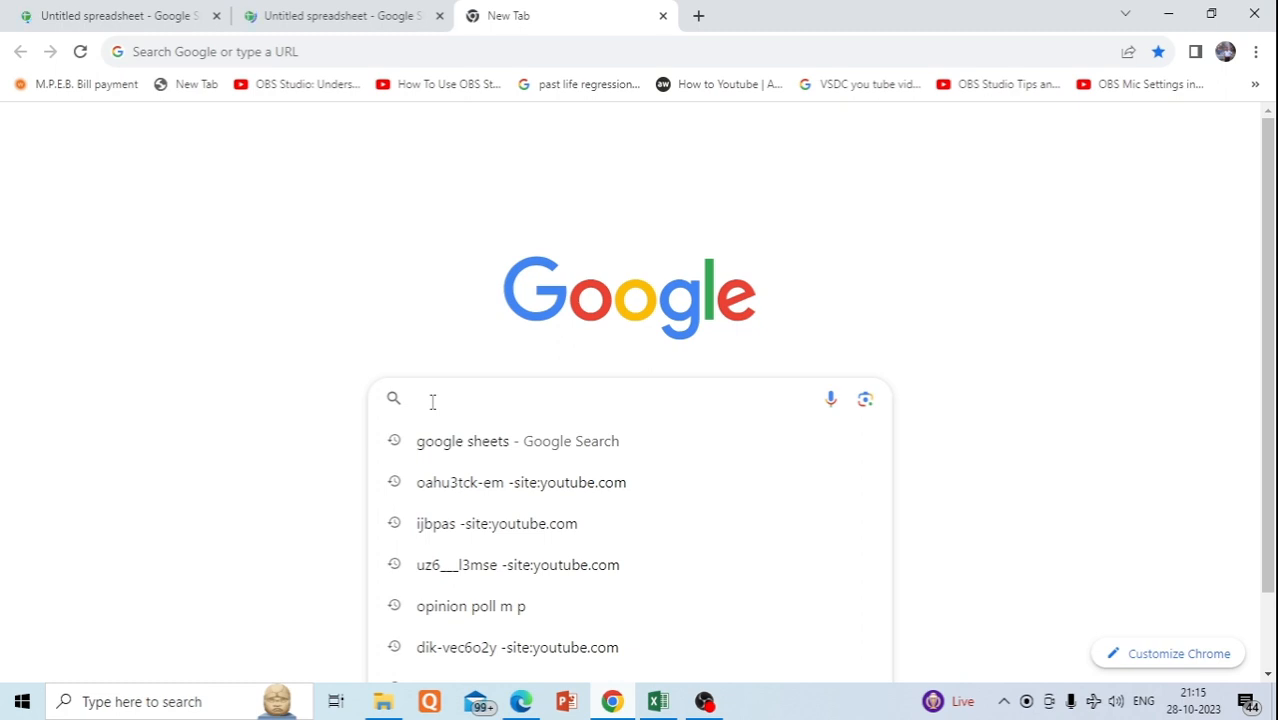
pyautogui.click(446, 449)
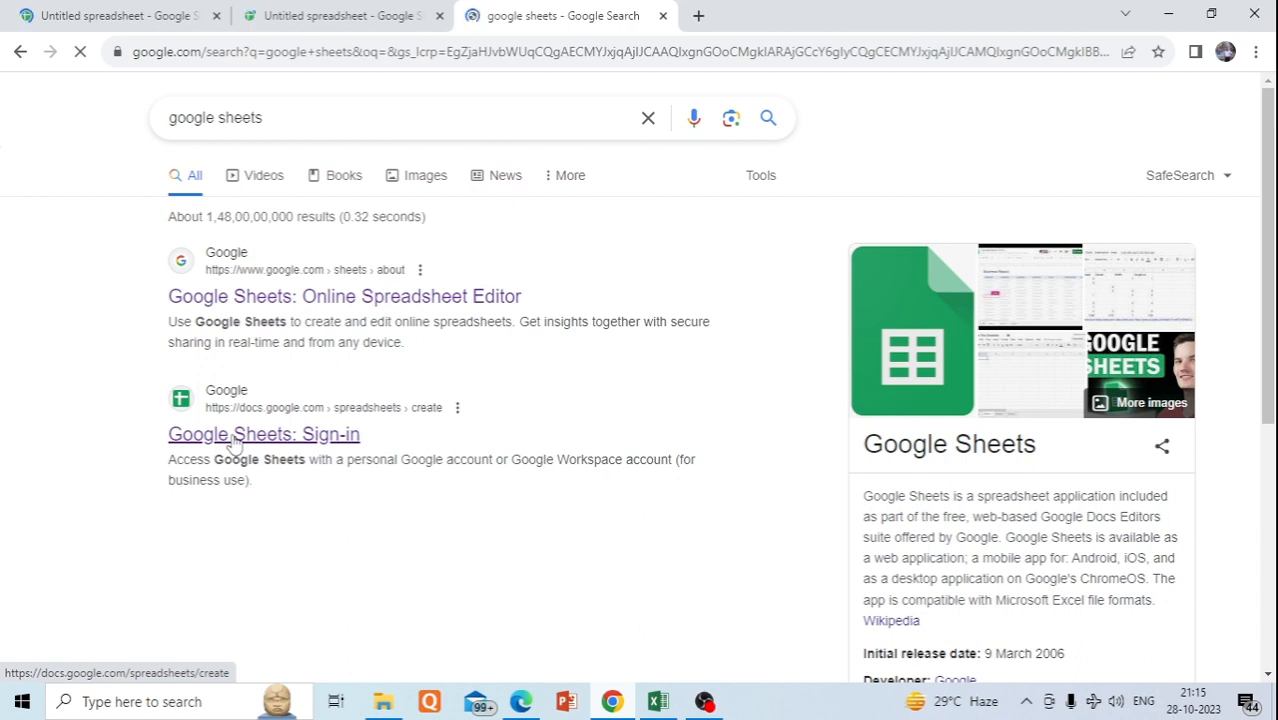
pyautogui.click(232, 441)
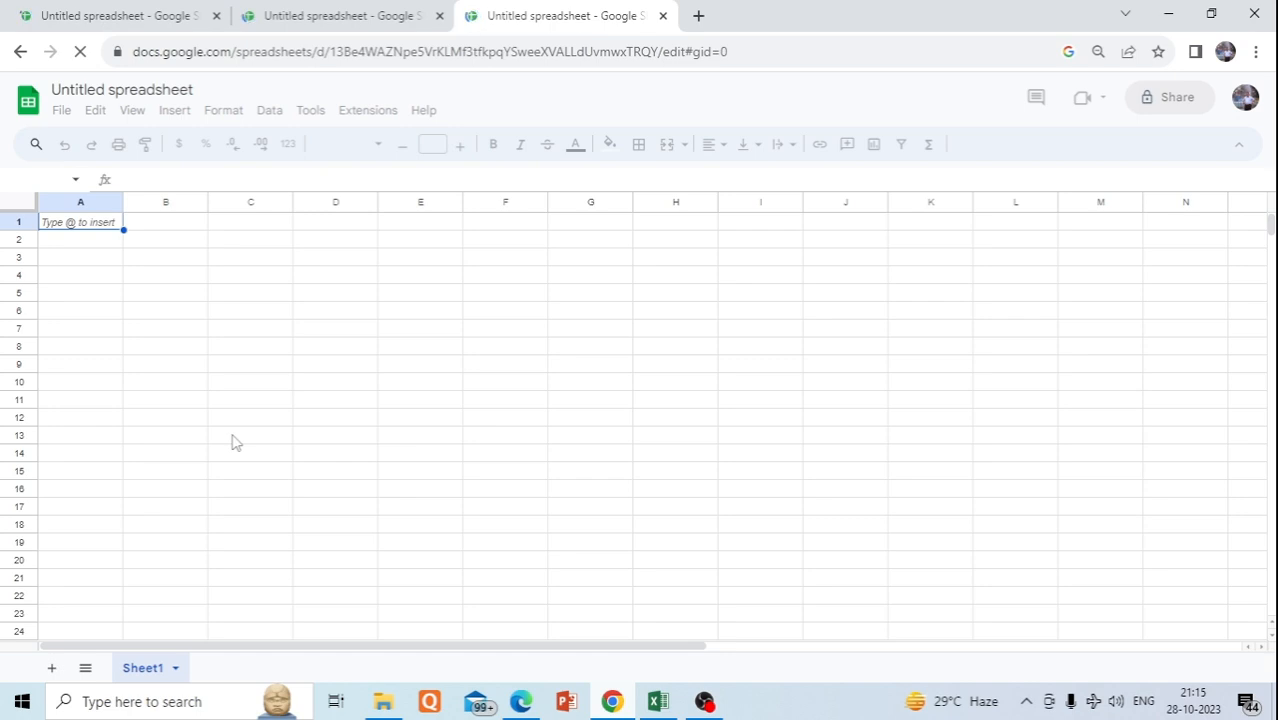
# Close the two earlier spreadsheet tabs and rename the remaining spreadsheet "My first sheet".
pyautogui.click(216, 18)
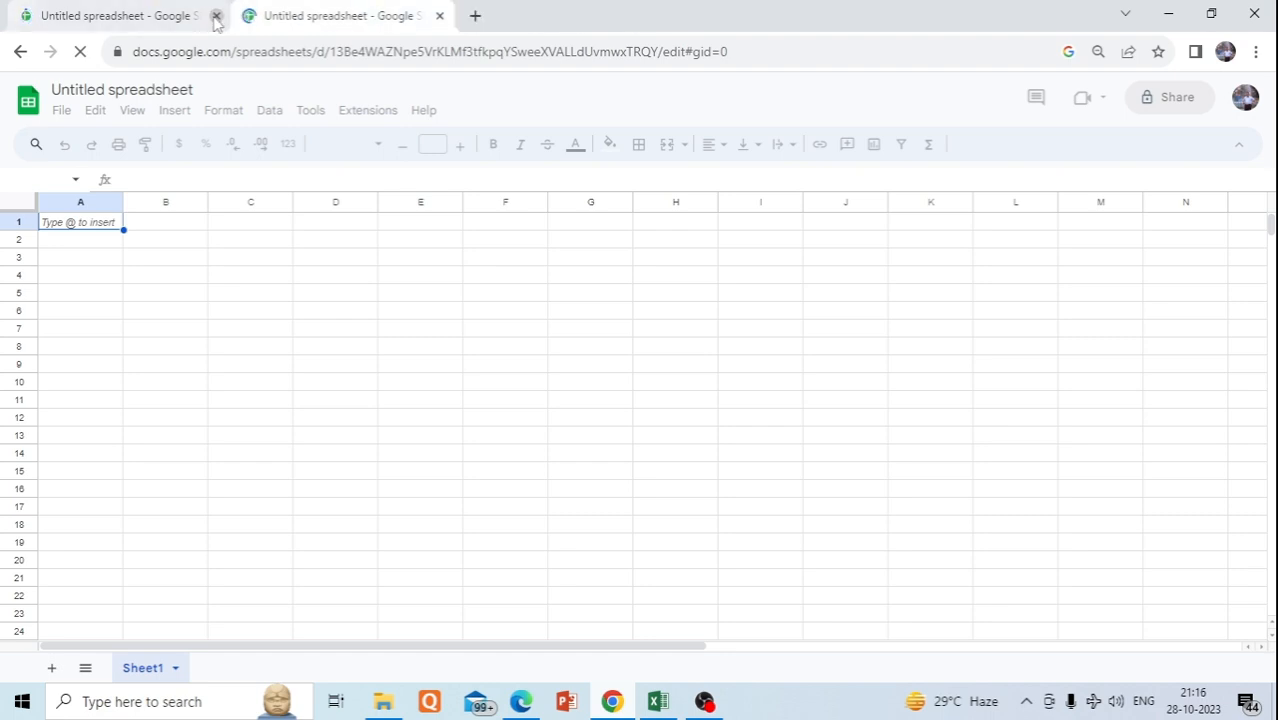
pyautogui.click(216, 16)
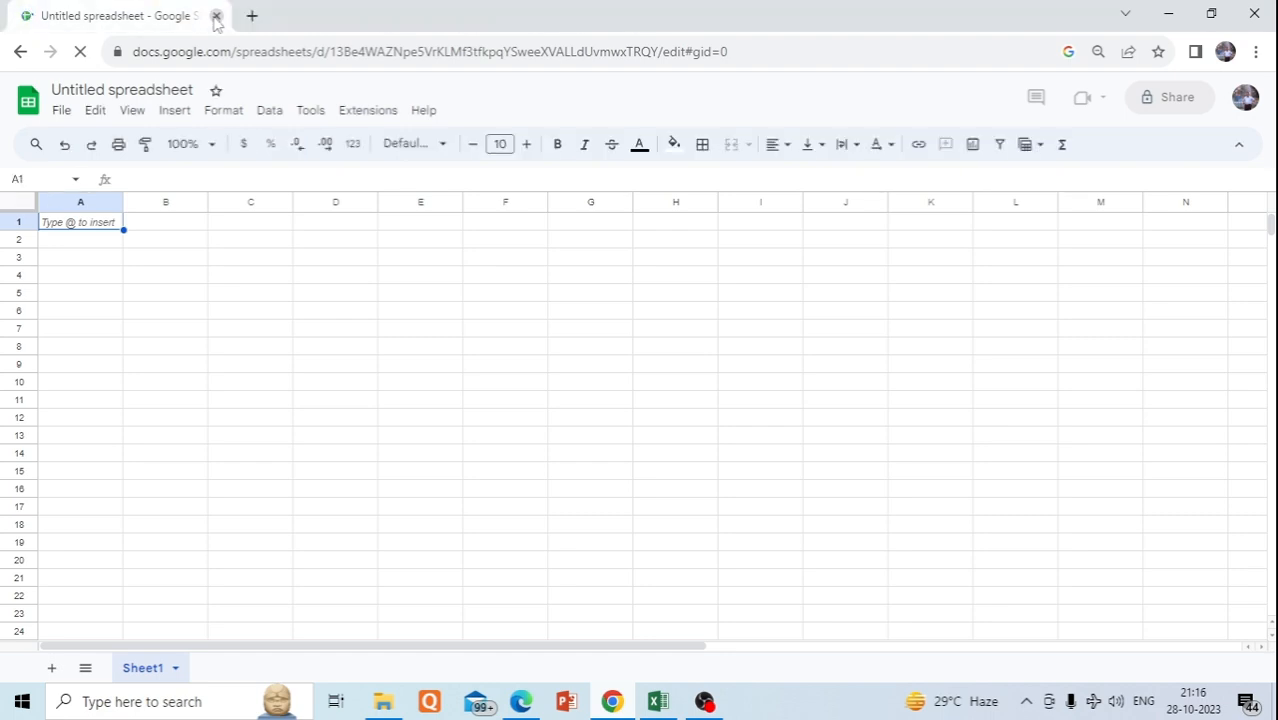
pyautogui.click(159, 90)
pyautogui.press('BackSpace')
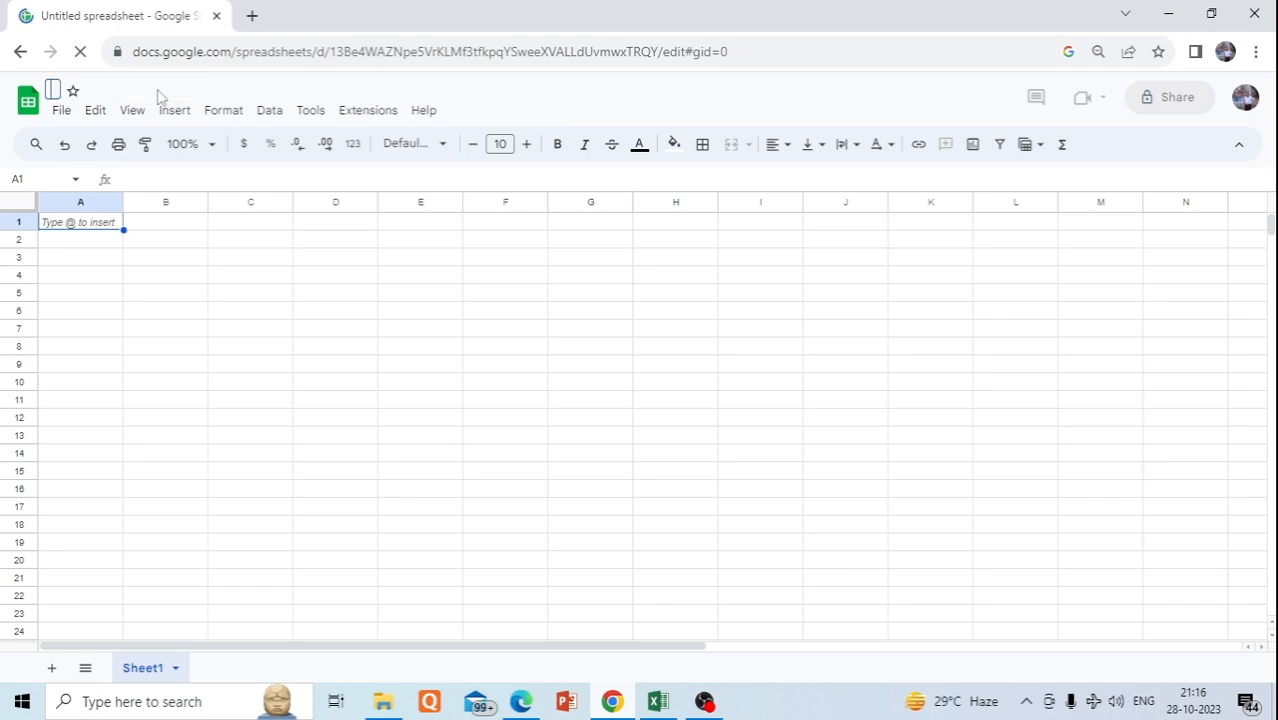
pyautogui.write('My first ')
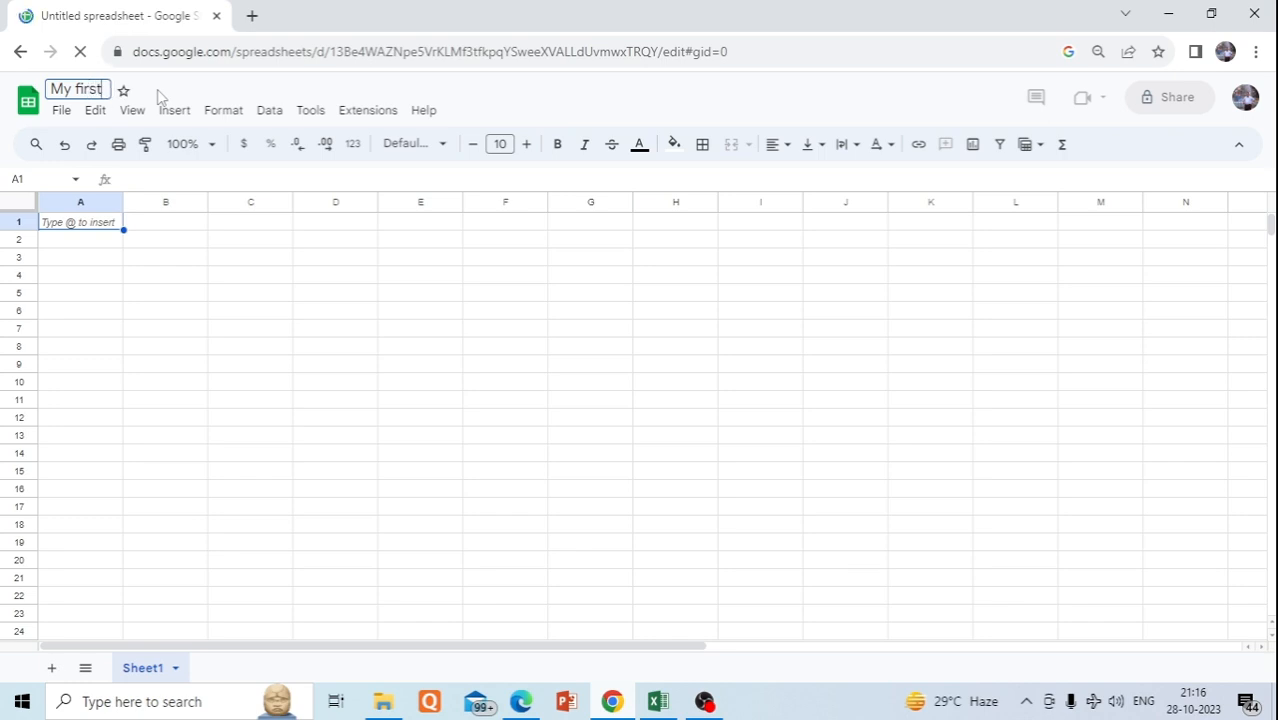
pyautogui.write('sheet')
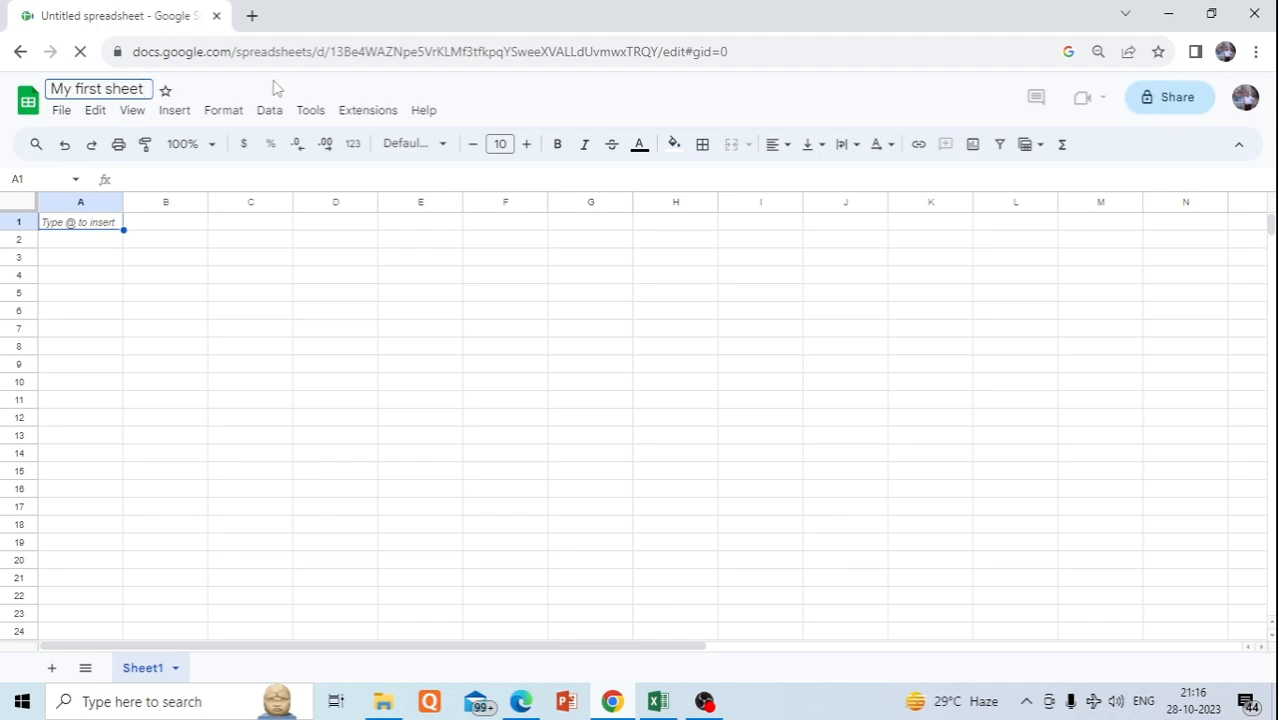
pyautogui.press('Return')
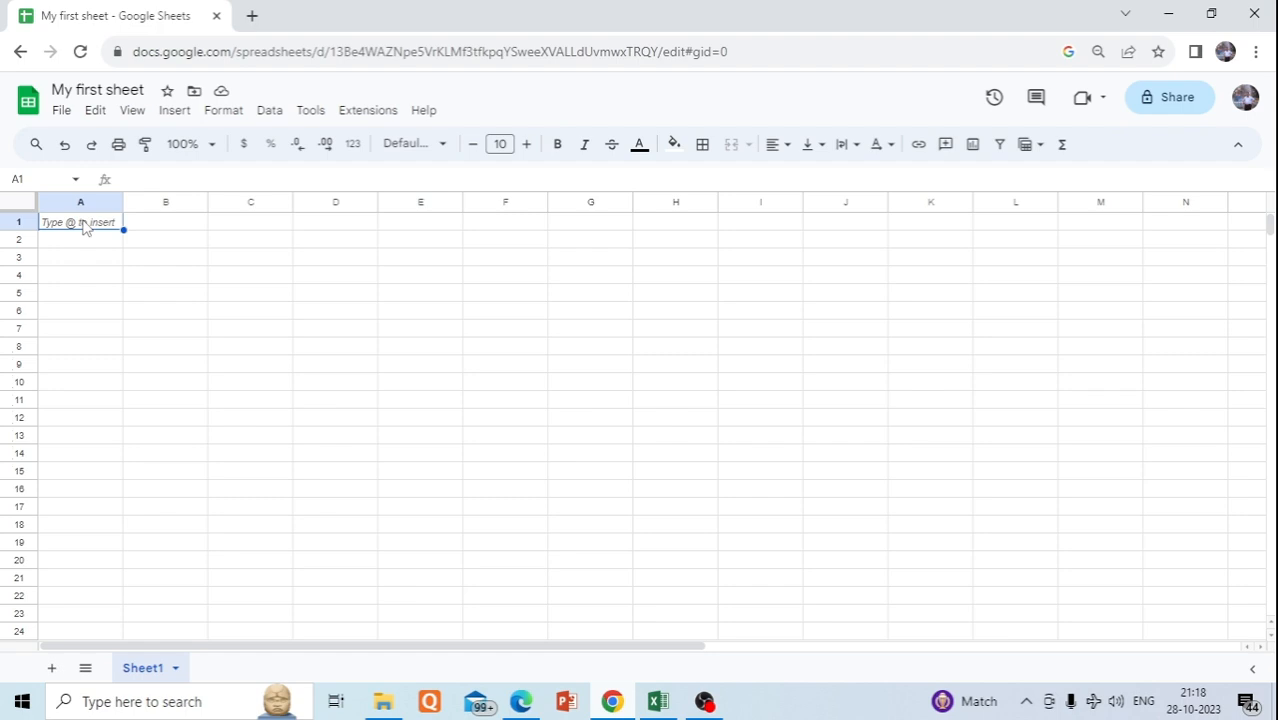
# Enter "NO 1" in cell A1 and select cell B1.
pyautogui.click(168, 227)
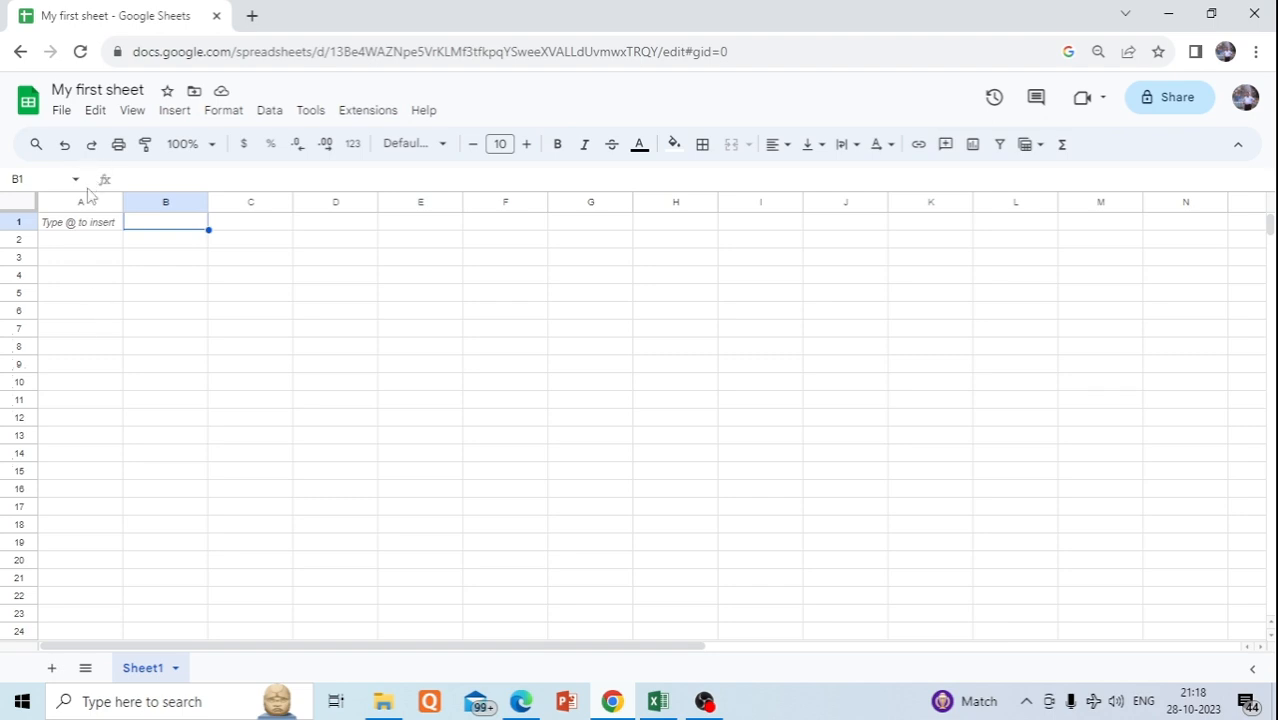
pyautogui.click(75, 229)
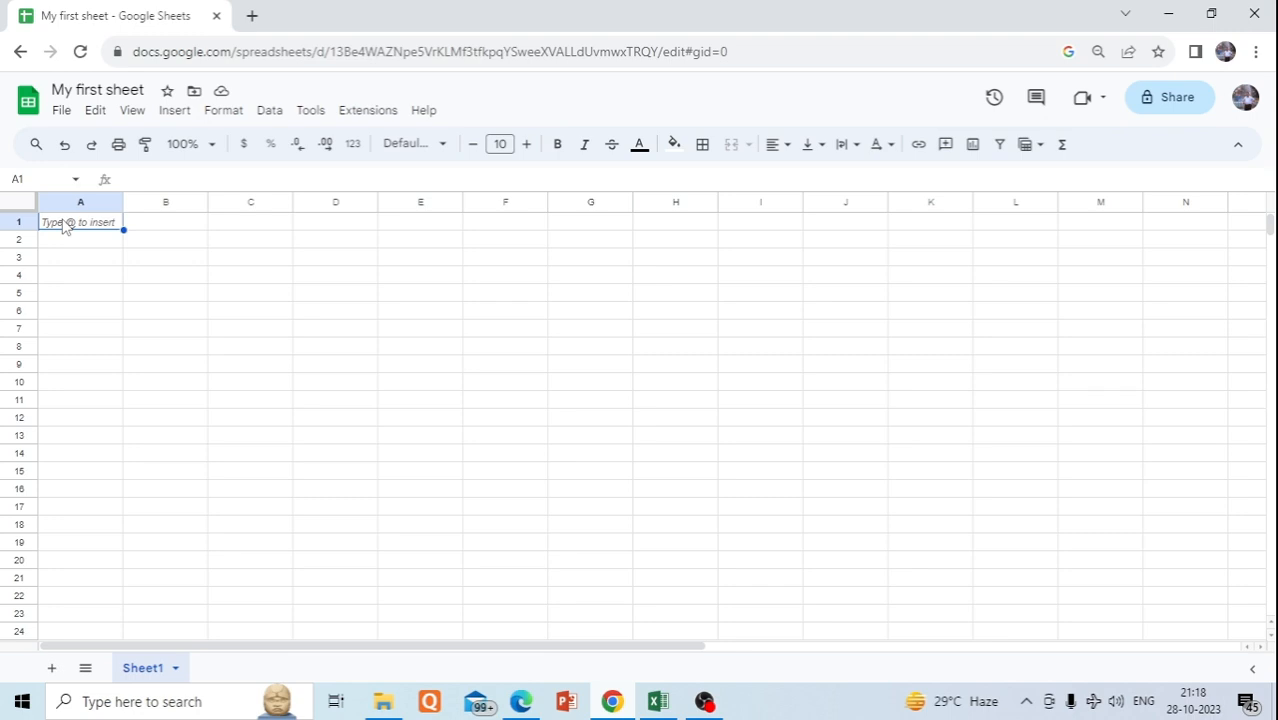
pyautogui.write('NO 1')
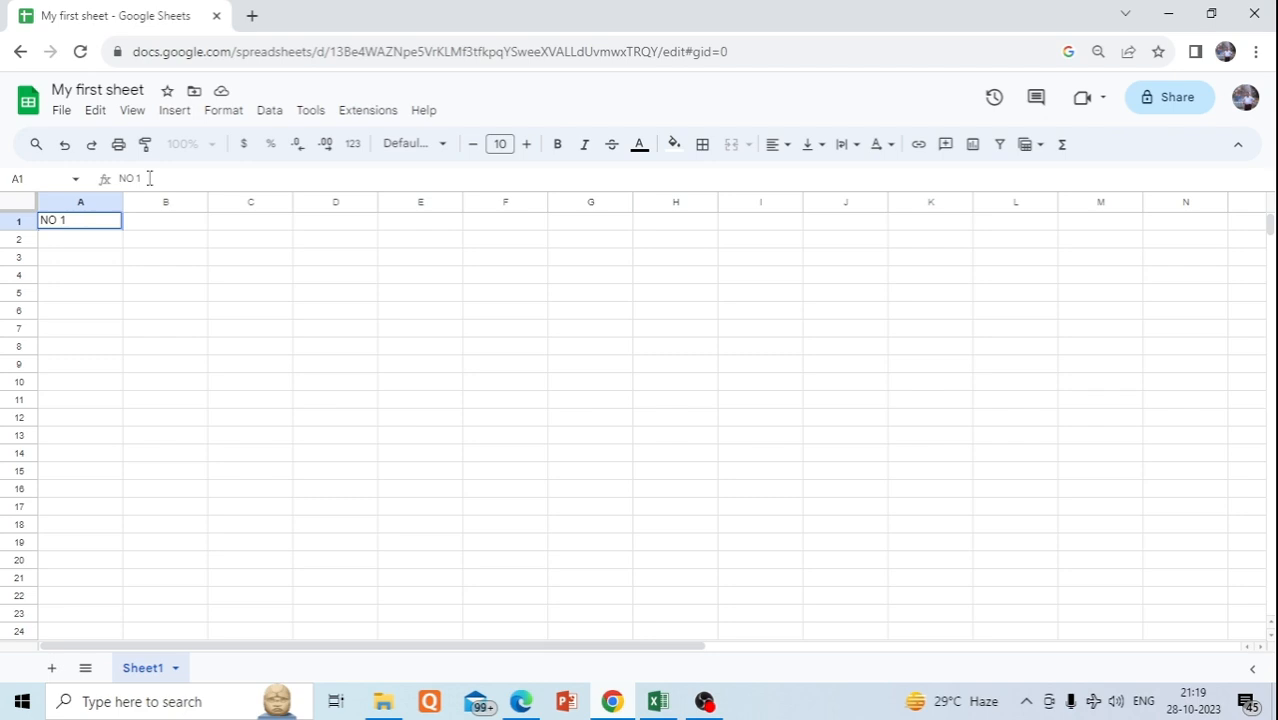
pyautogui.click(143, 228)
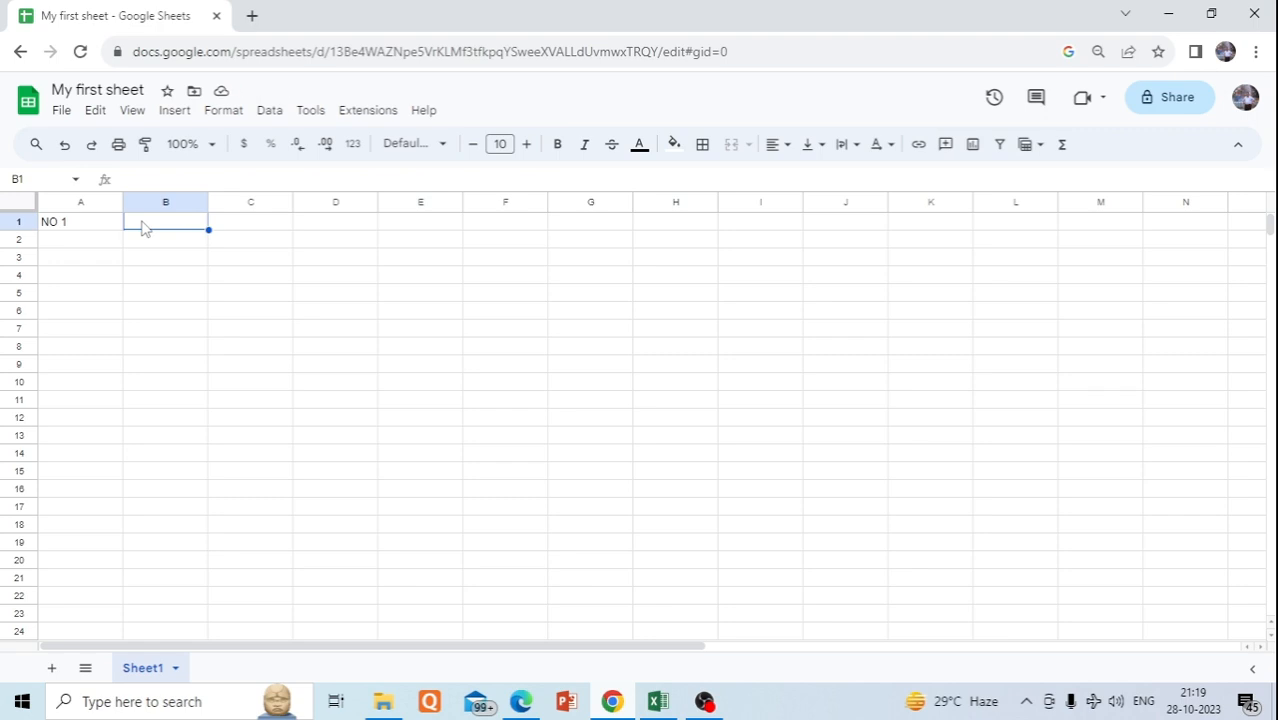
# Move the active cell one cell at a time across row 1 and back, and down column B and back up.
pyautogui.press('Right')
pyautogui.press('Right')
pyautogui.press('Right')
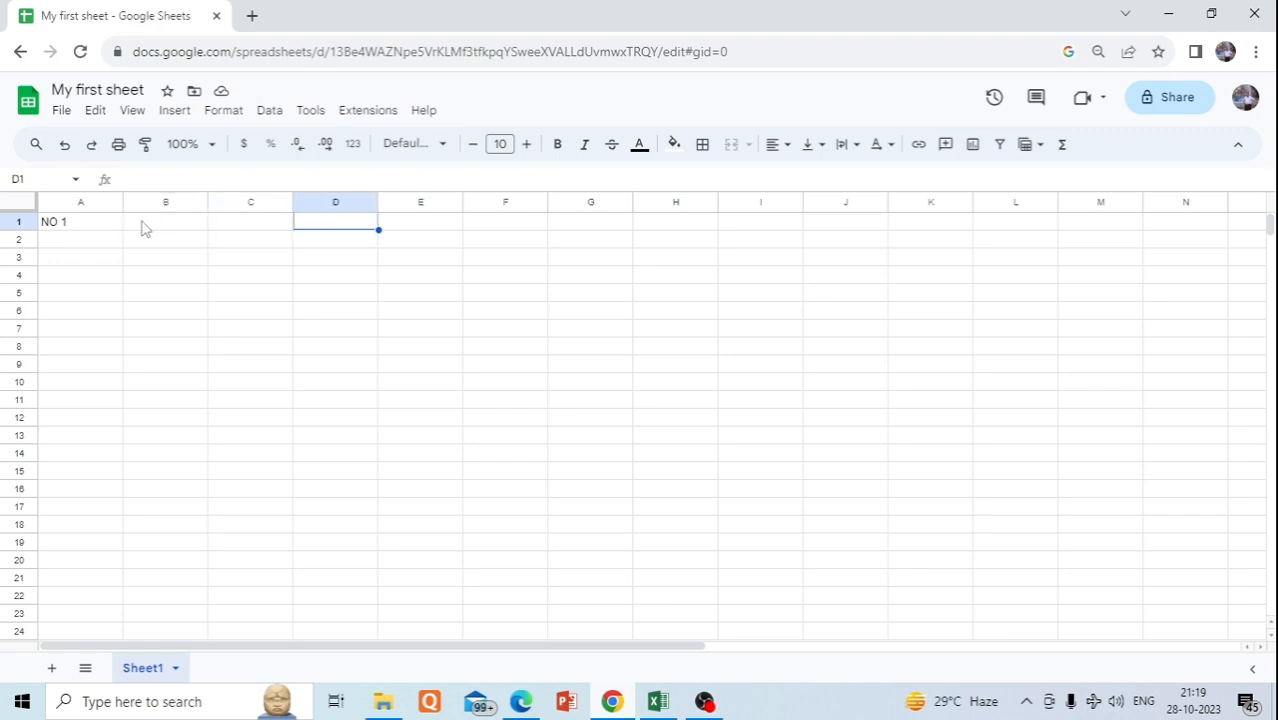
pyautogui.press('Left')
pyautogui.press('Left')
pyautogui.press('Left')
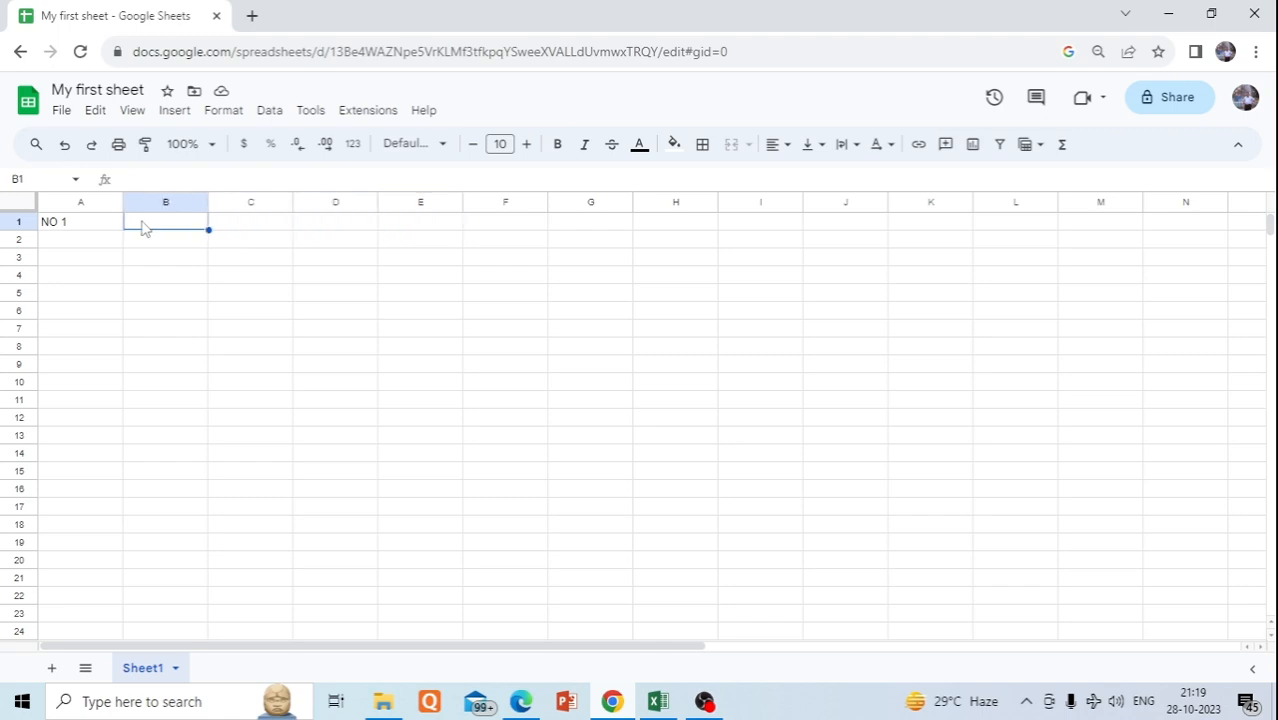
pyautogui.press('Down')
pyautogui.press('Down')
pyautogui.press('Down')
pyautogui.press('Down')
pyautogui.press('Down')
pyautogui.press('Down')
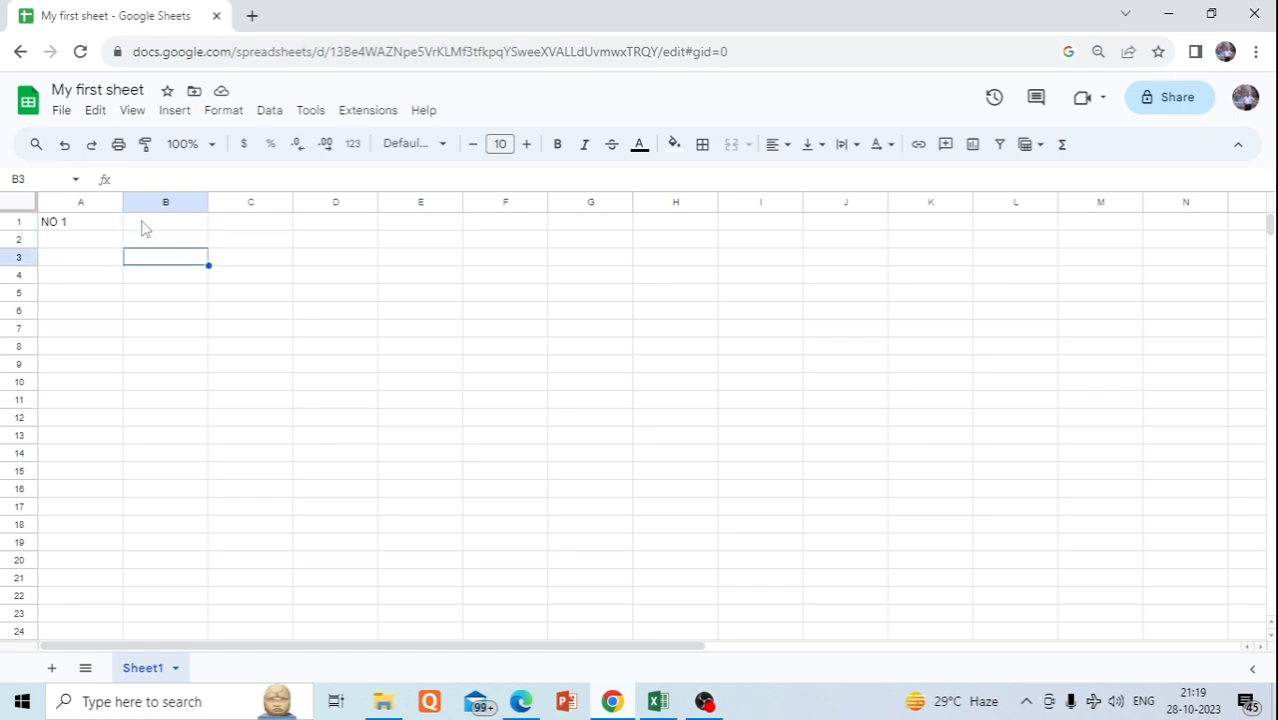
pyautogui.press('Up')
pyautogui.press('Up')
pyautogui.press('Up')
pyautogui.press('Up')
pyautogui.press('Up')
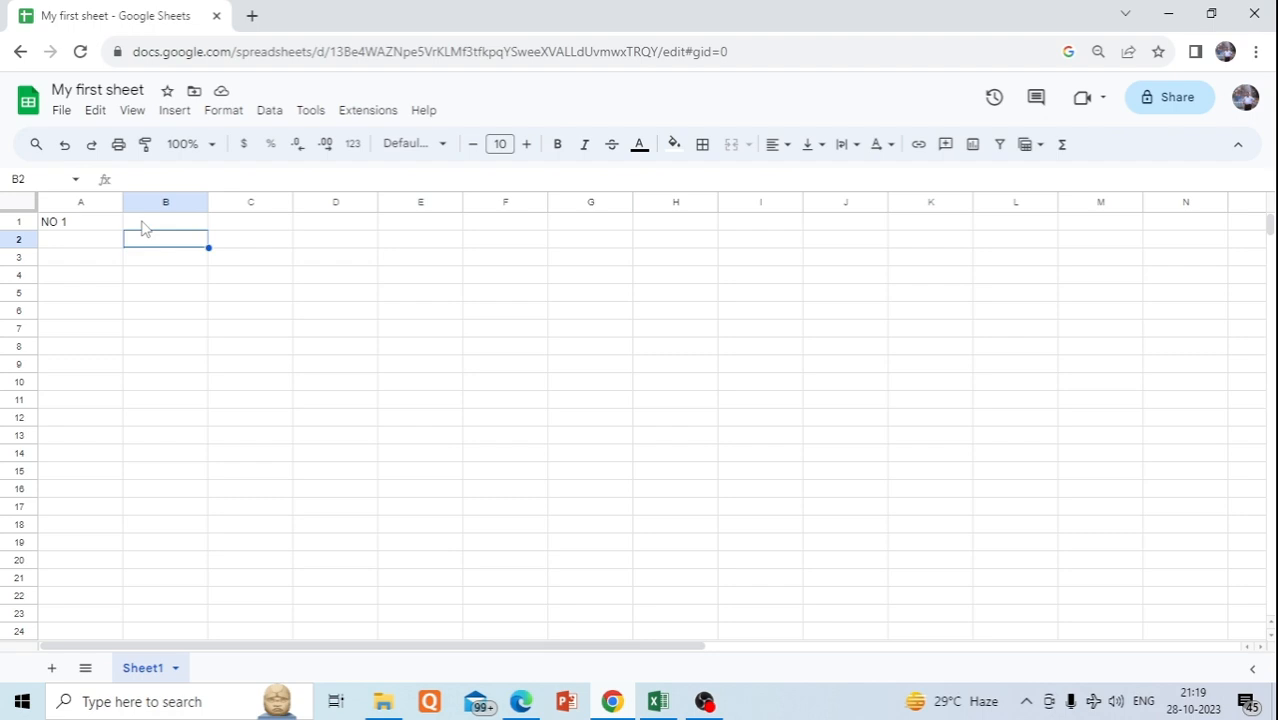
# Starting from A1, move through the sheet one screen at a time down to A47 and return to cell A1.
pyautogui.click(68, 227)
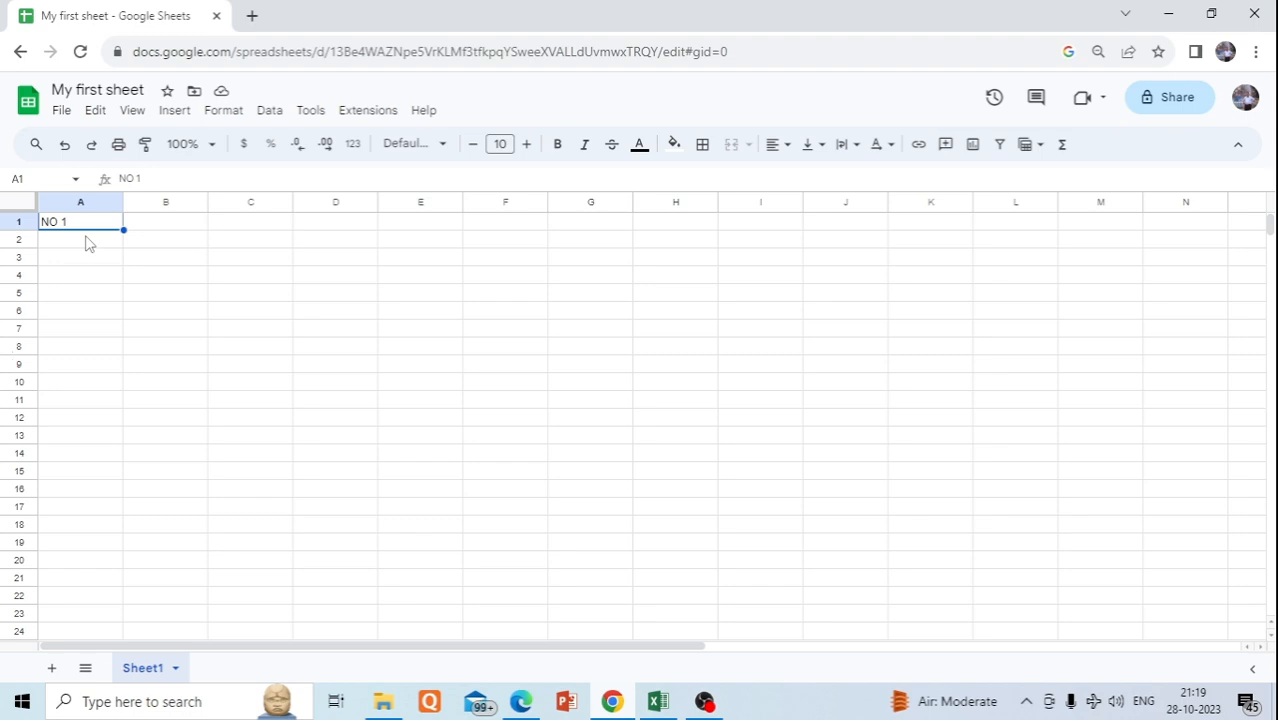
pyautogui.press('pagedown')
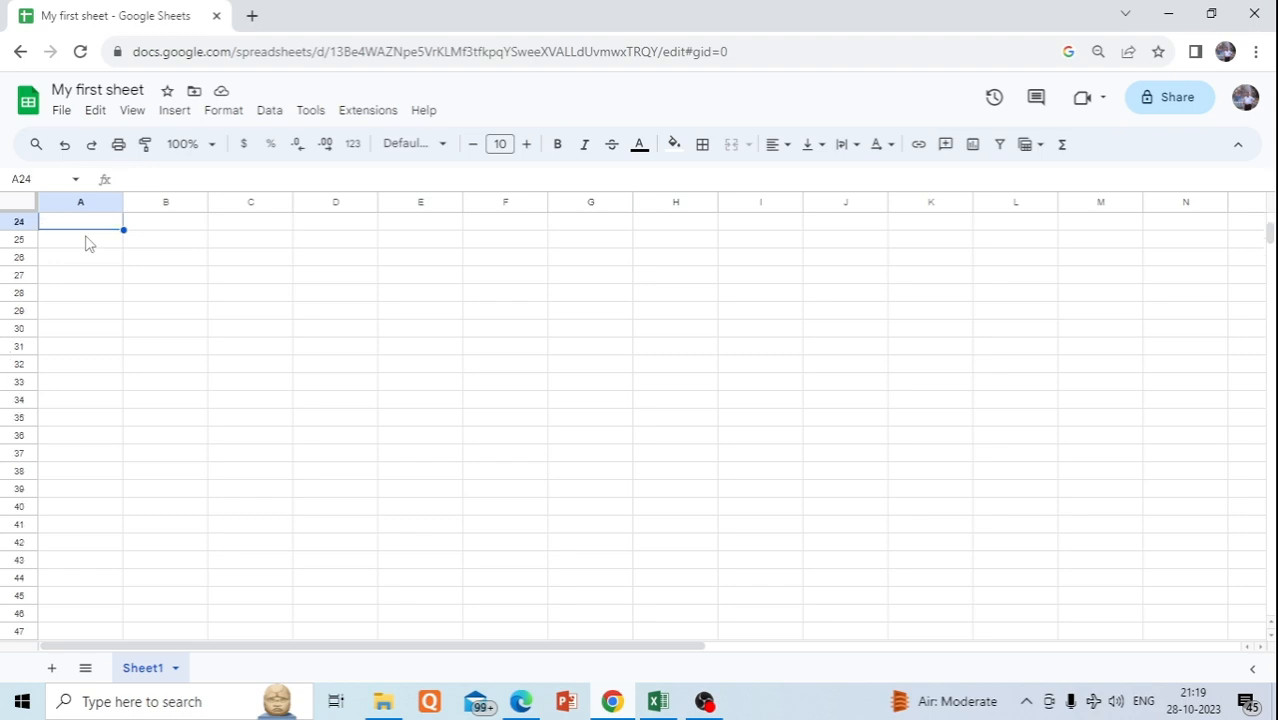
pyautogui.press('pageup')
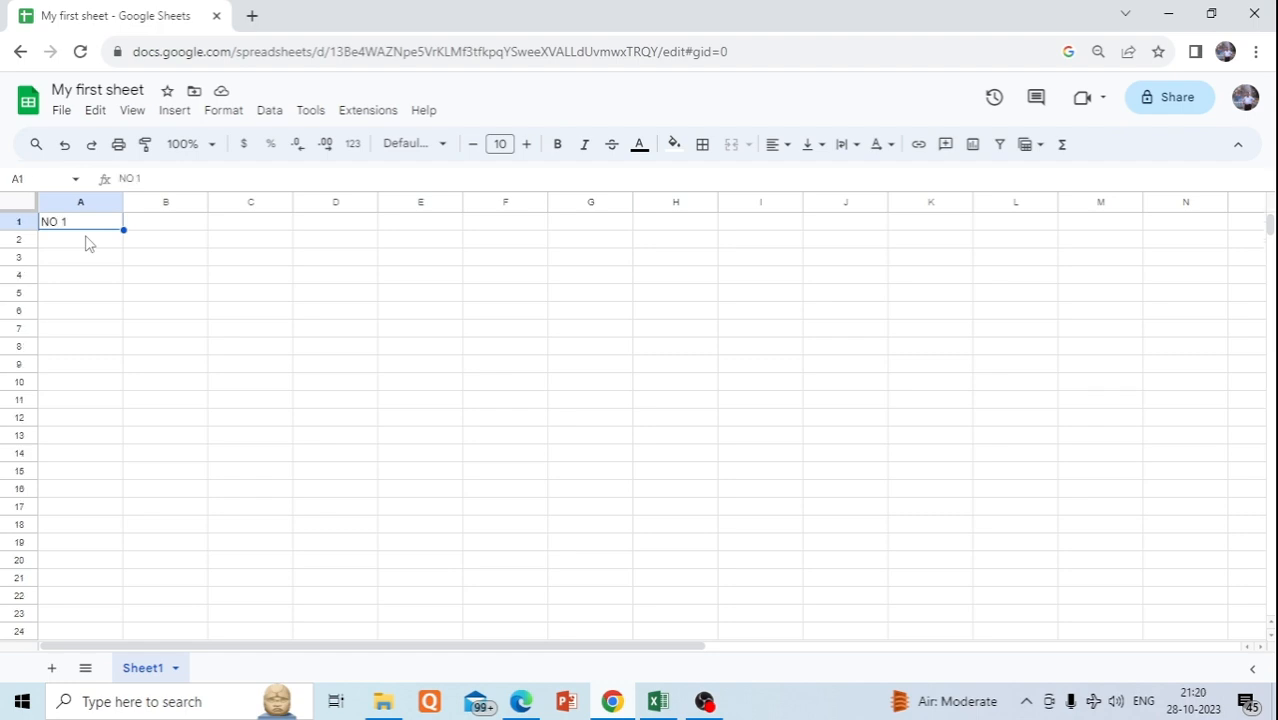
pyautogui.press('pagedown')
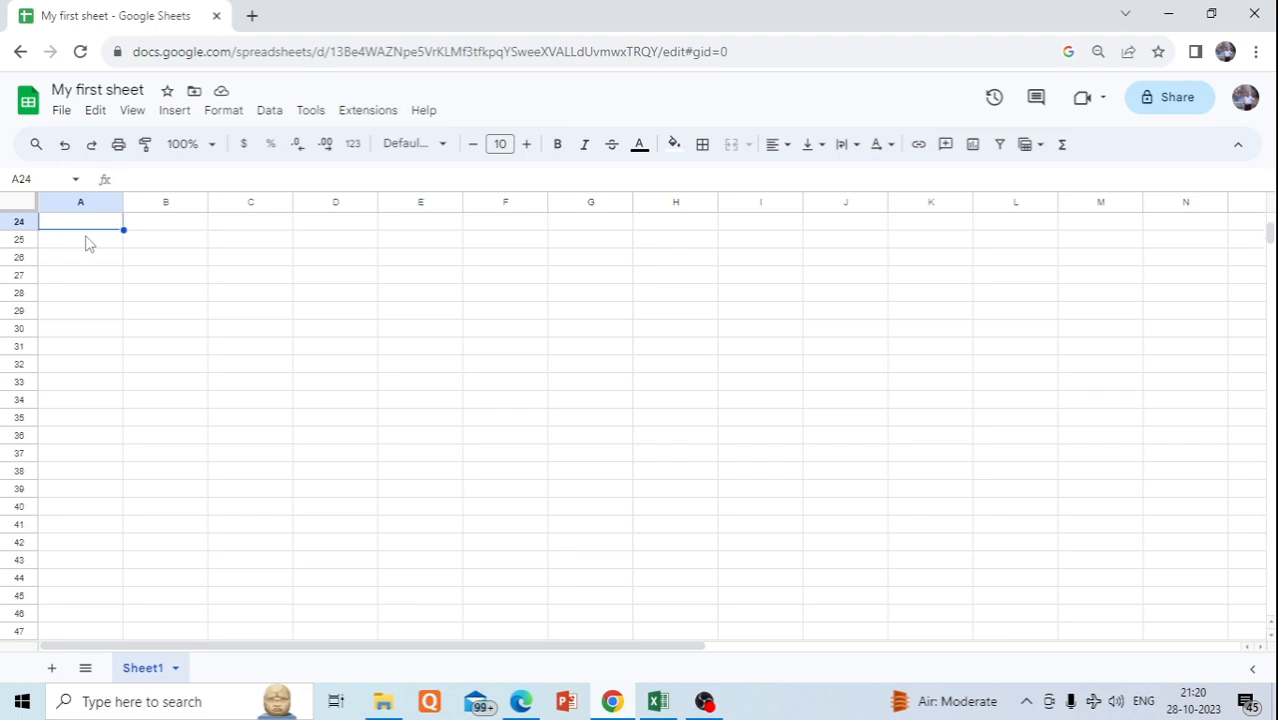
pyautogui.press('pagedown')
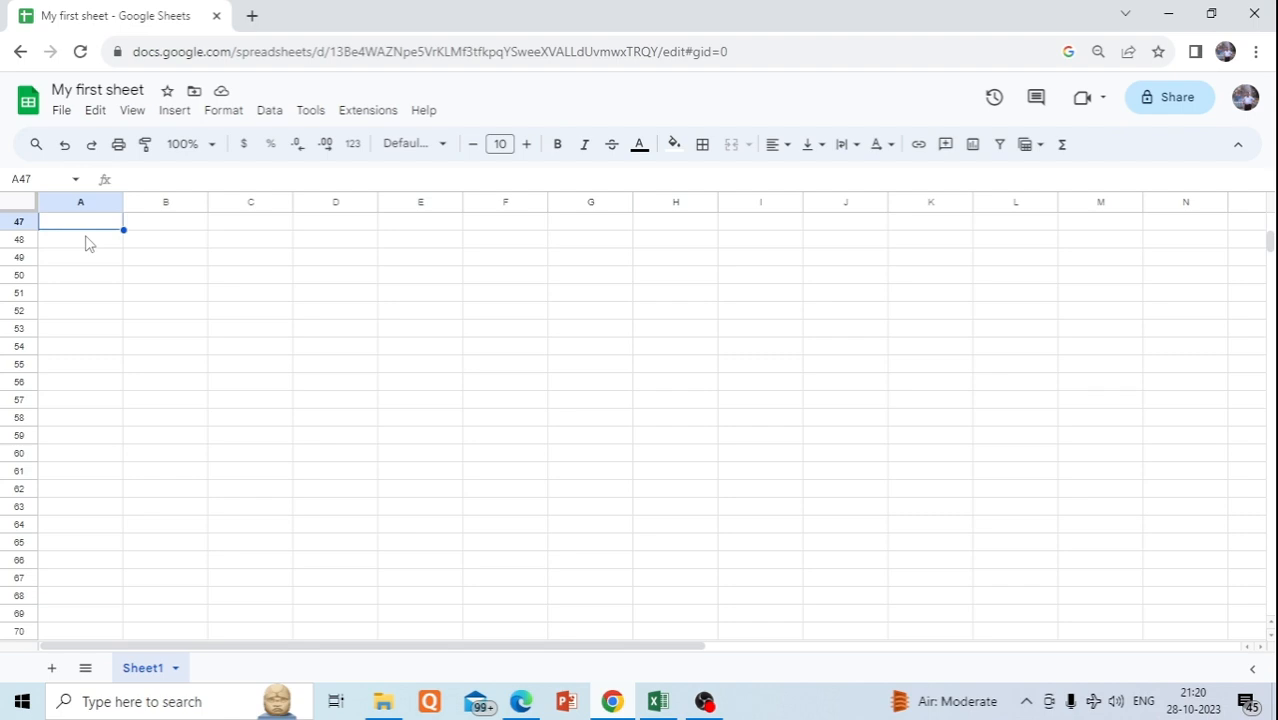
pyautogui.hotkey('ctrl', 'Home')
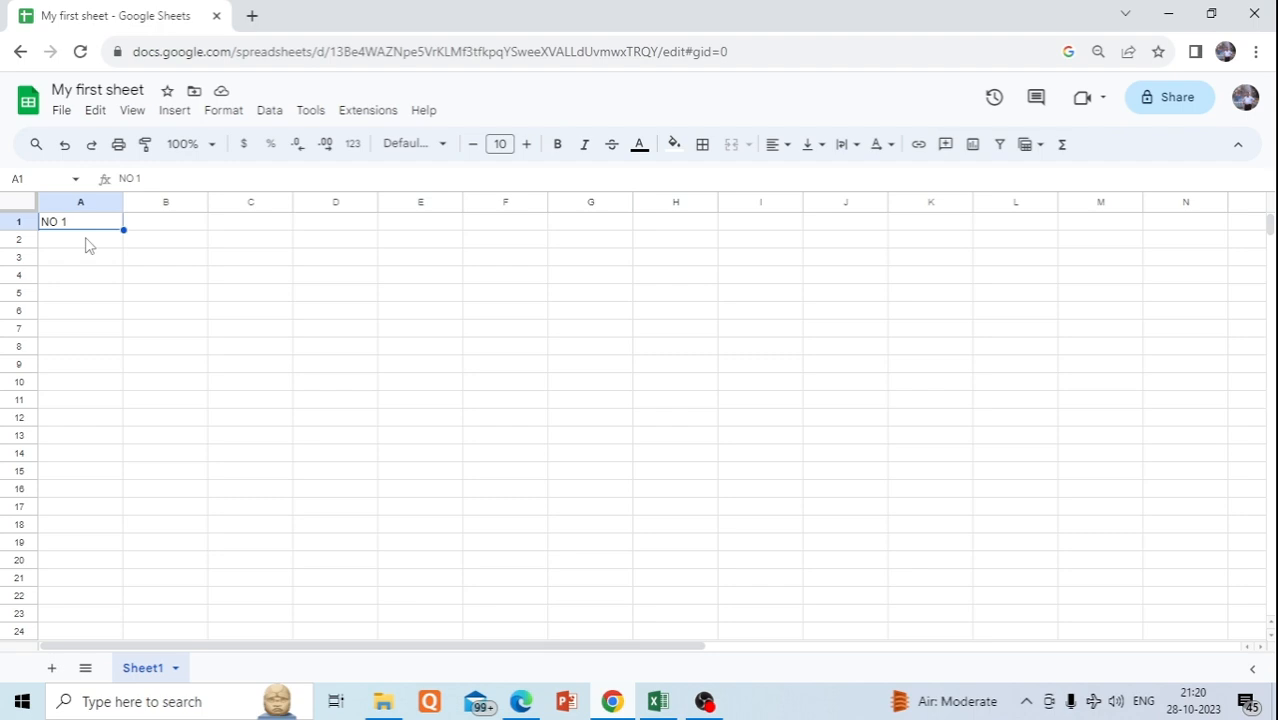
# Jump to the last cell of row 1, insert one column beside column Z, and move to cell AA1.
pyautogui.hotkey('ctrl', 'Right')
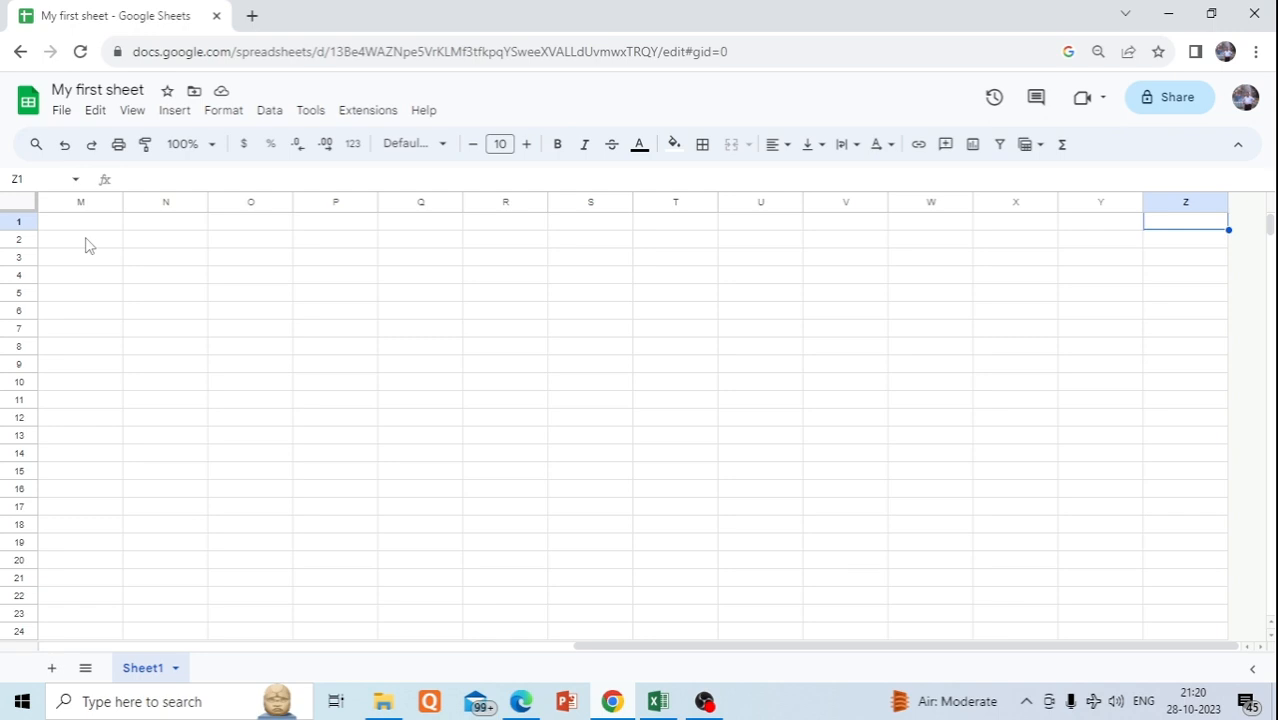
pyautogui.rightClick(1168, 218)
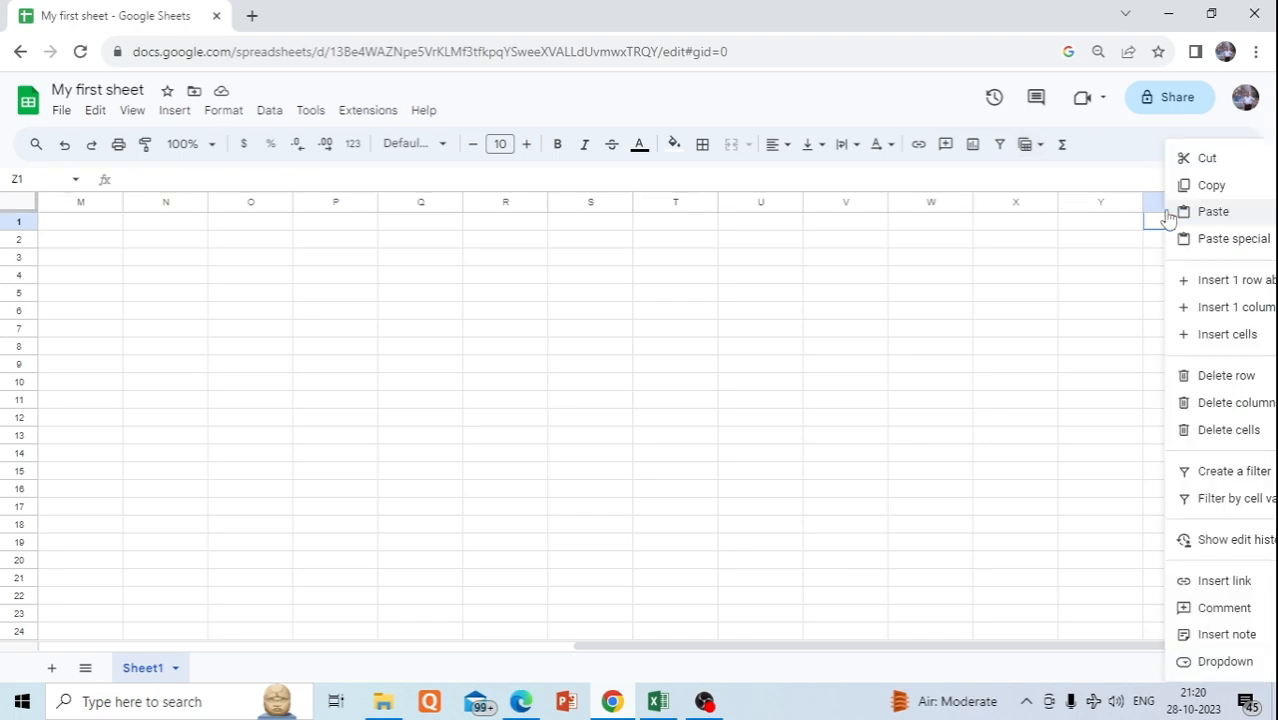
pyautogui.click(1213, 312)
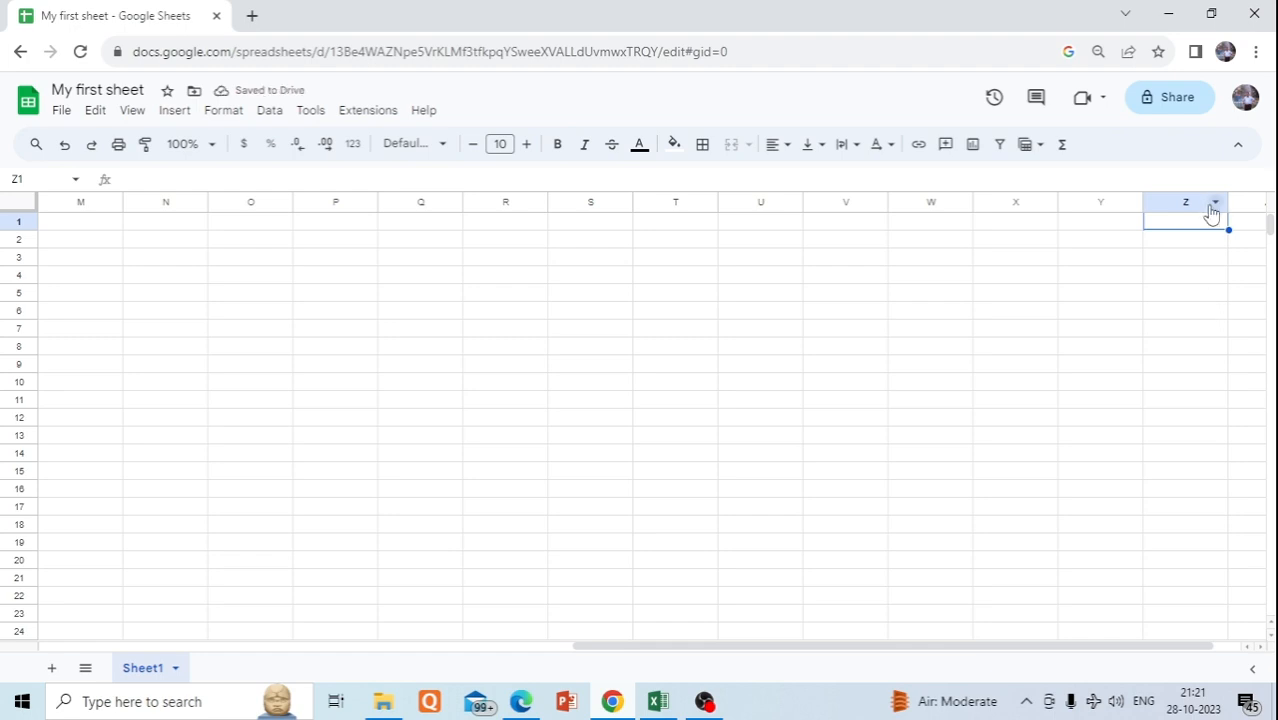
pyautogui.press('Right')
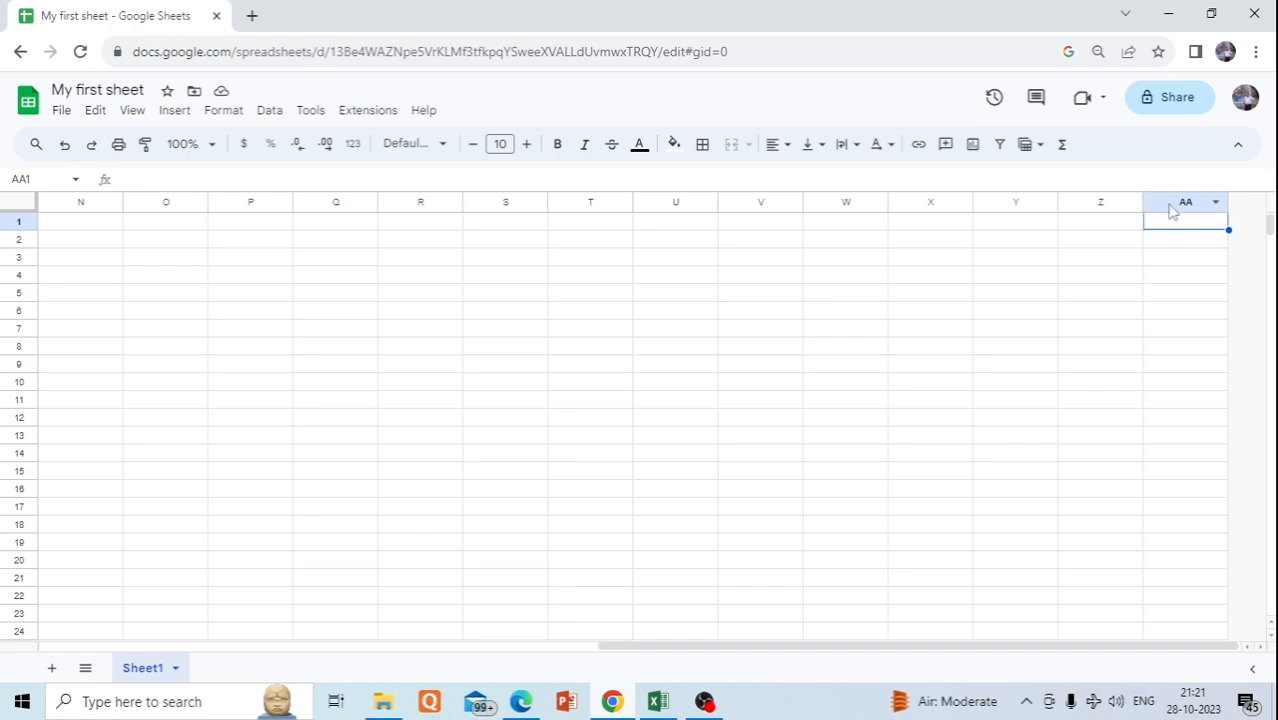
# Delete column AA, select cell Z1, and return to cell A1.
pyautogui.rightClick(1172, 210)
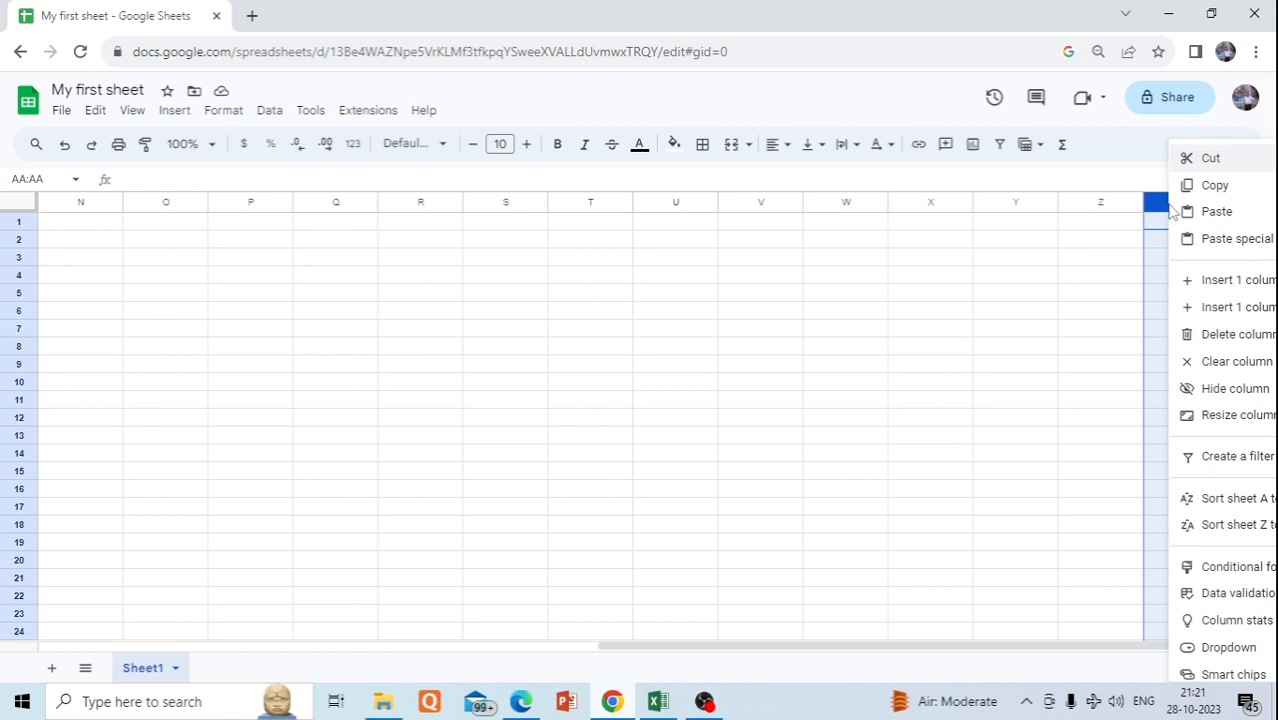
pyautogui.click(1205, 336)
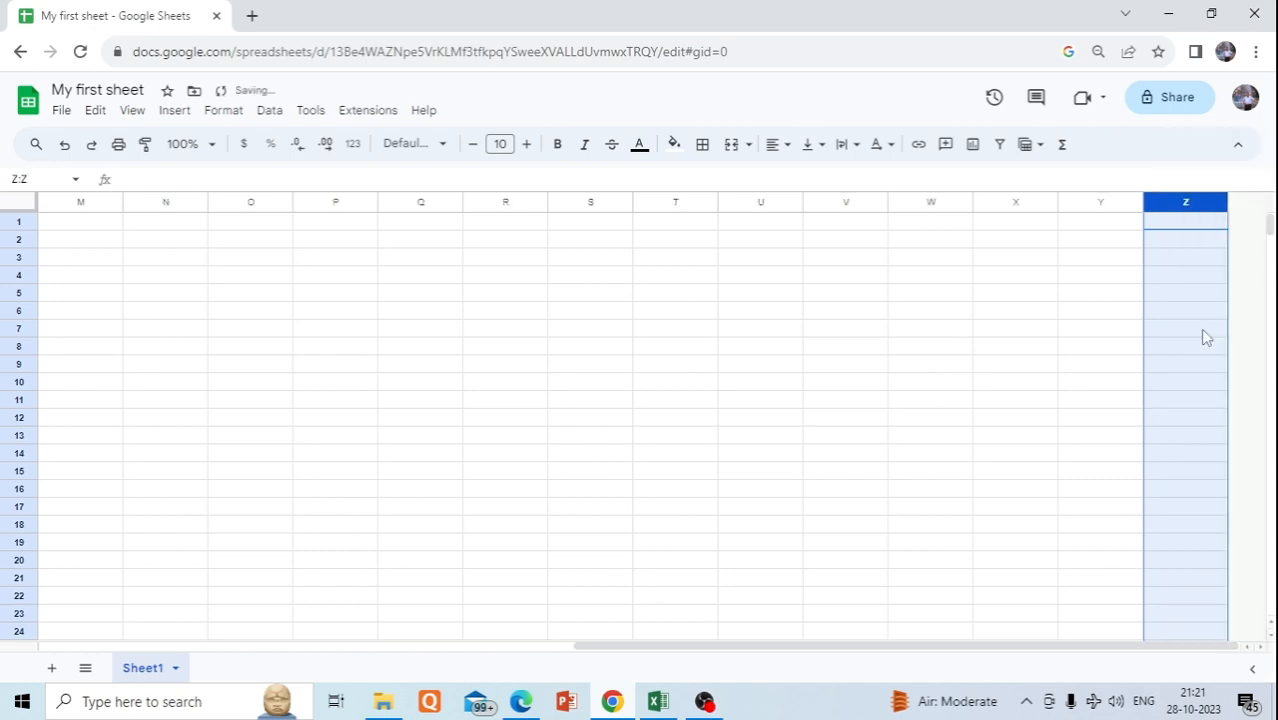
pyautogui.click(1188, 228)
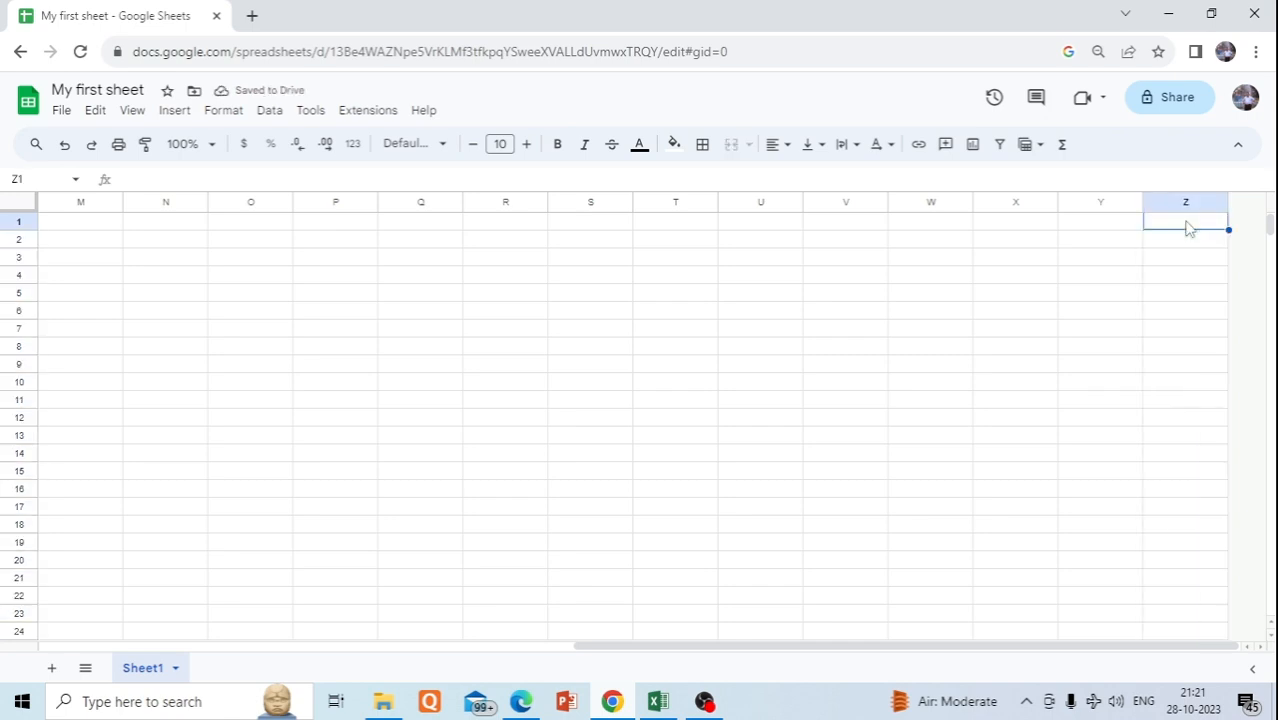
pyautogui.hotkey('ctrl', 'Home')
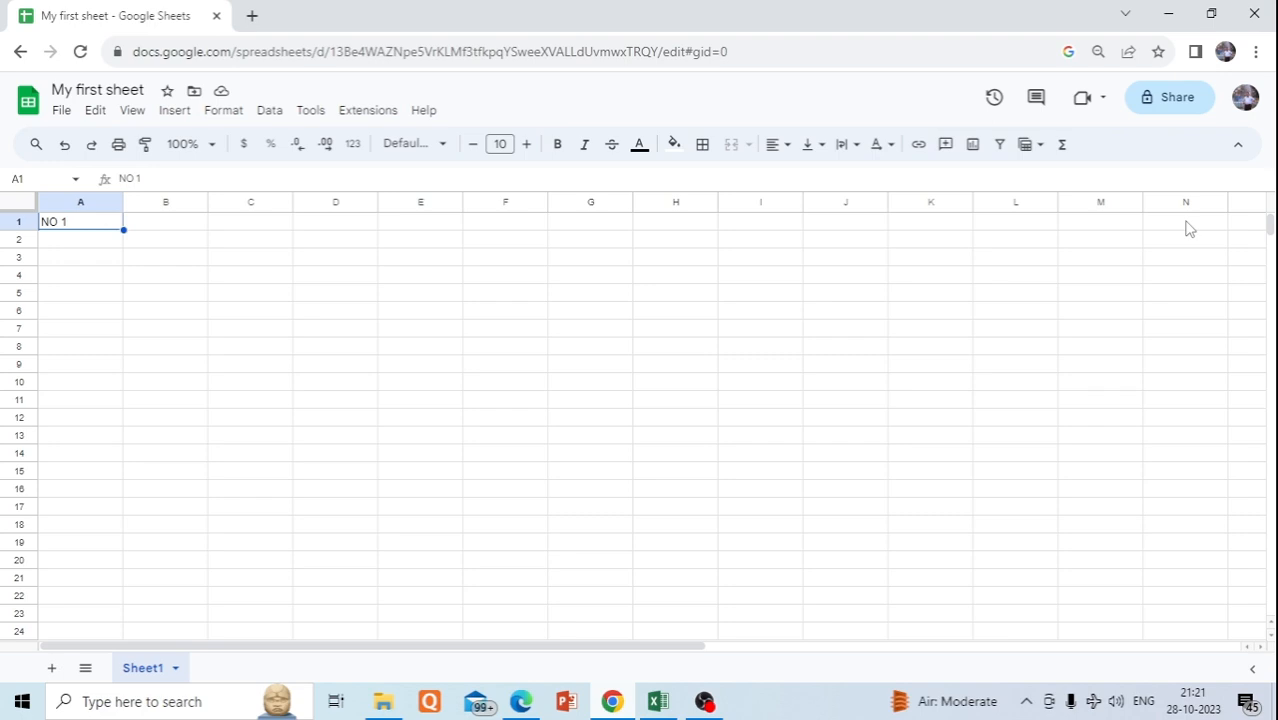
# Jump to the last row of column A, add 2000 more rows below it, and return to cell A1.
pyautogui.hotkey('ctrl', 'Down')
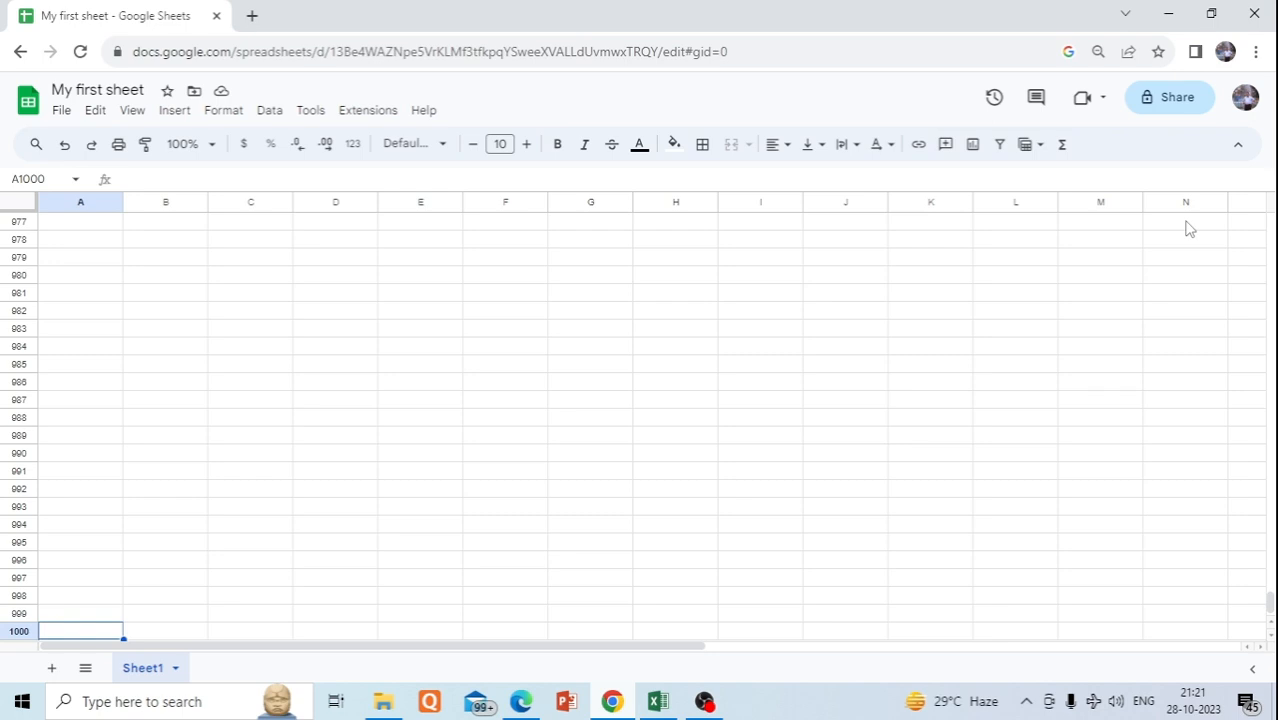
pyautogui.scroll(-2, 1188, 228)
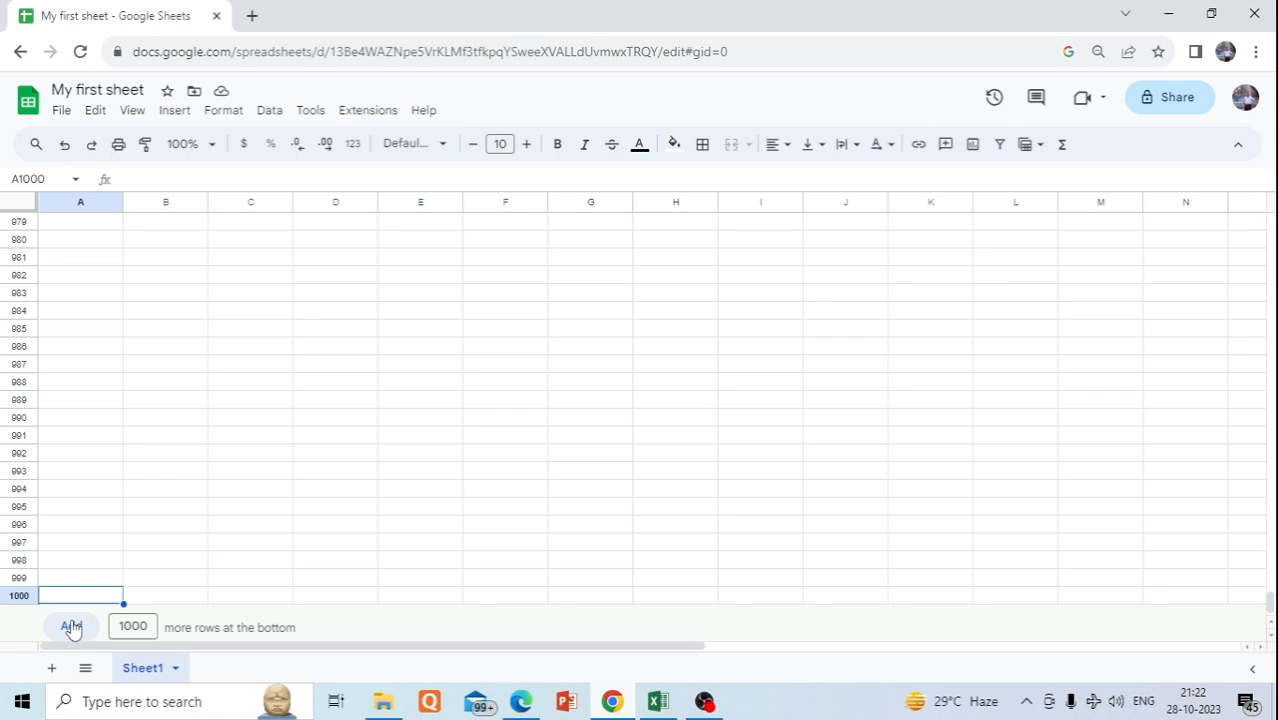
pyautogui.click(123, 626)
pyautogui.press('BackSpace')
pyautogui.write('2')
pyautogui.click(71, 626)
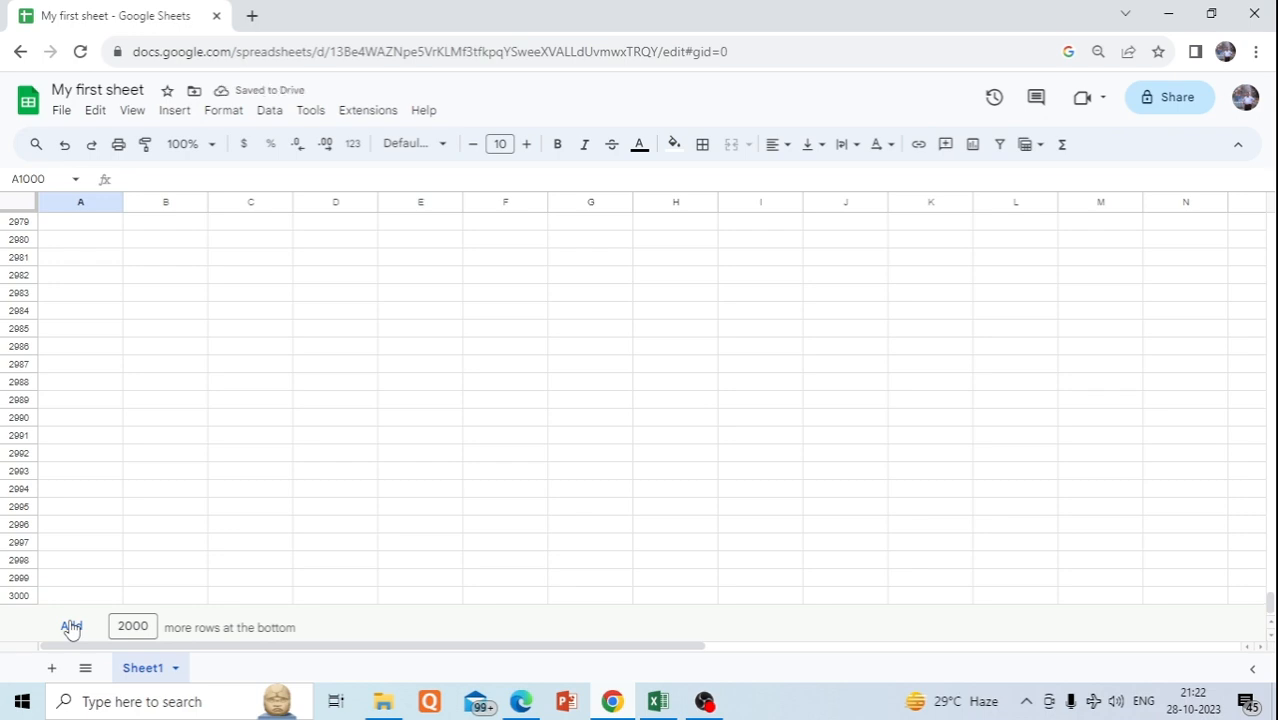
pyautogui.hotkey('ctrl', 'Home')
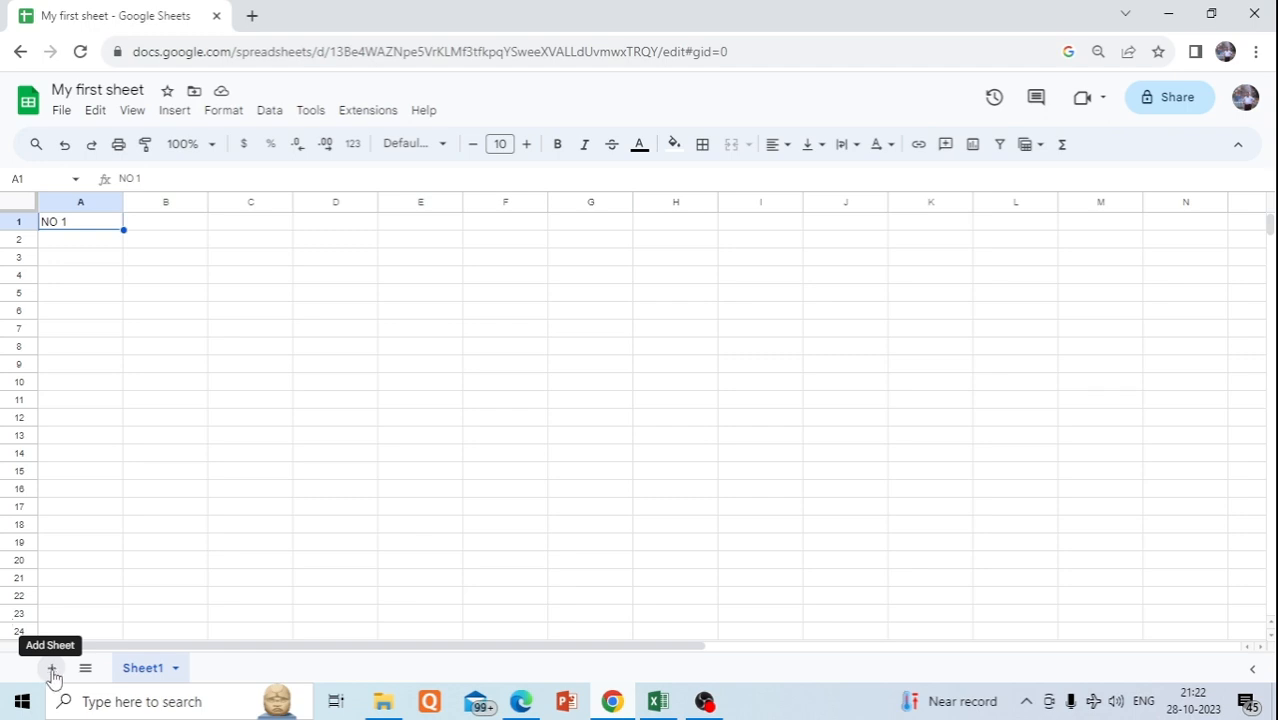
# Add a second sheet to the spreadsheet and set its tab color to blue.
pyautogui.click(51, 668)
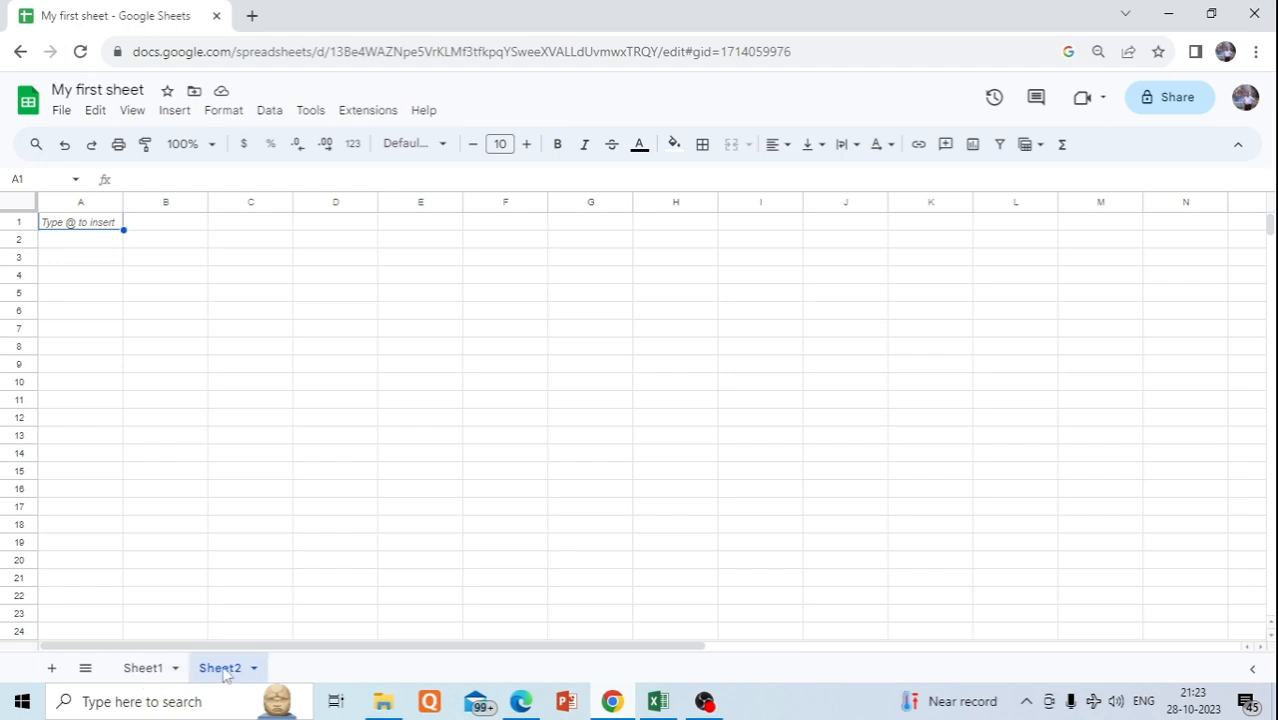
pyautogui.rightClick(226, 675)
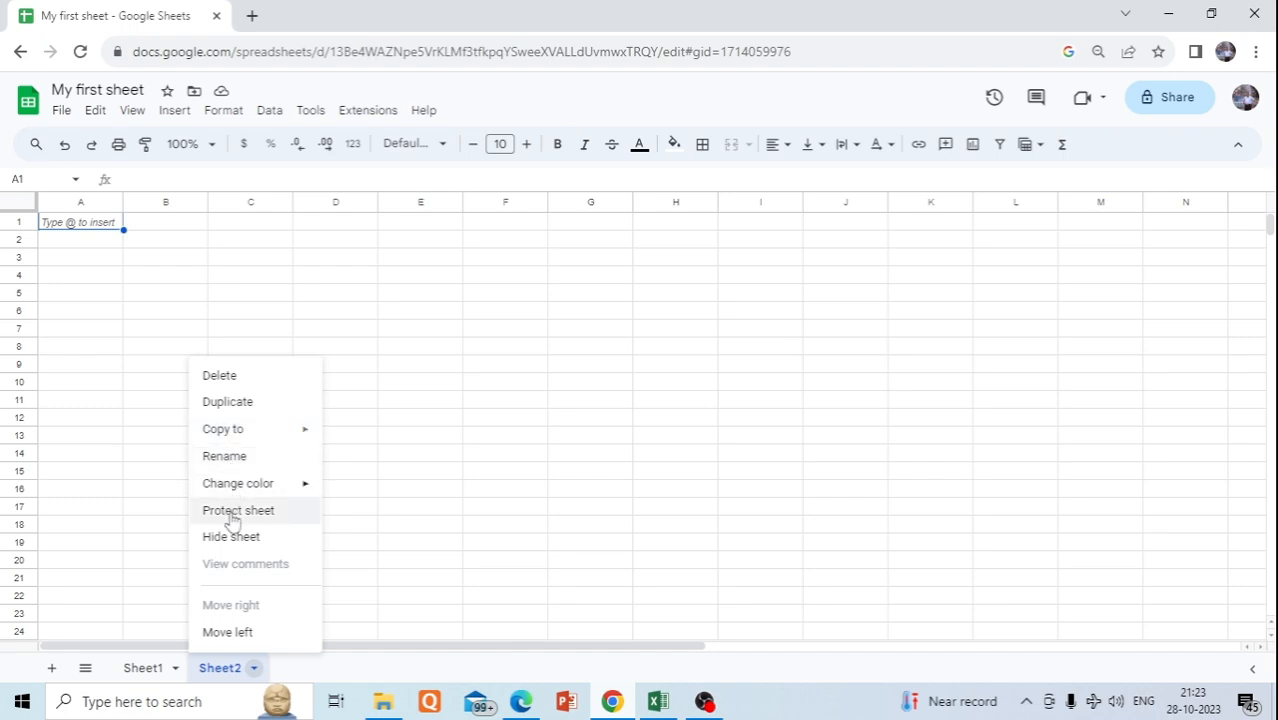
pyautogui.moveTo(236, 492)
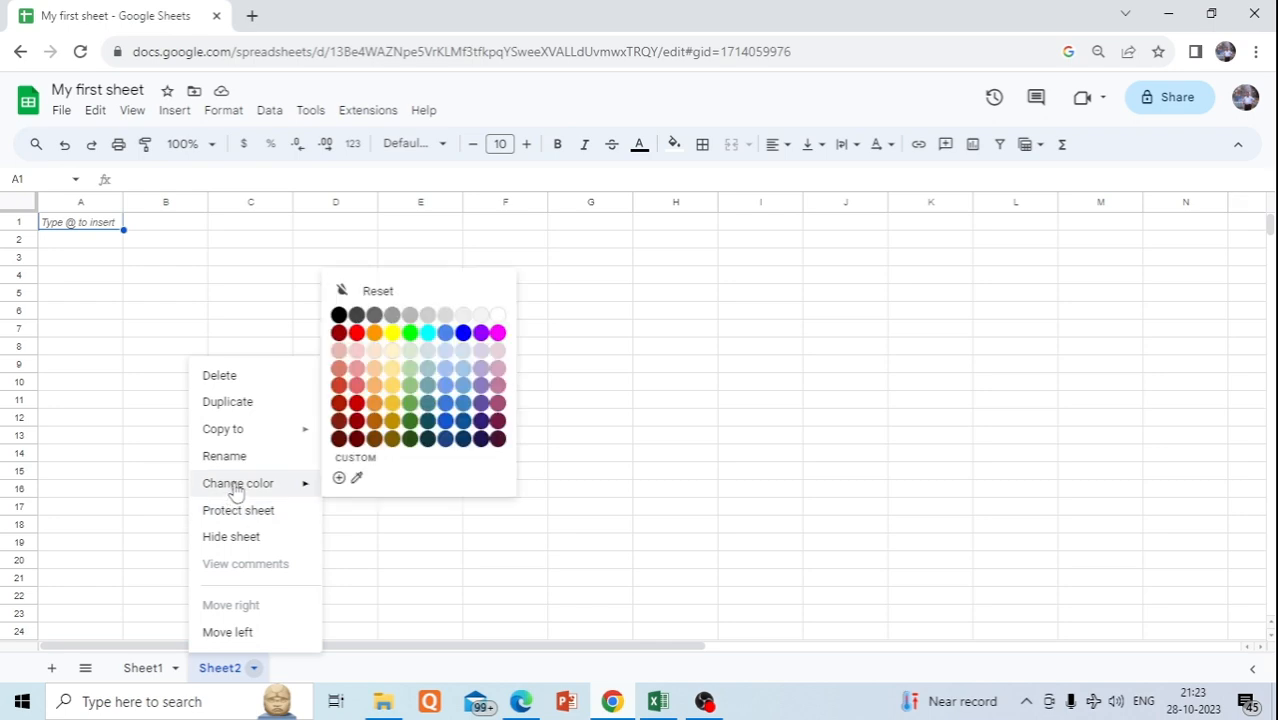
pyautogui.click(463, 334)
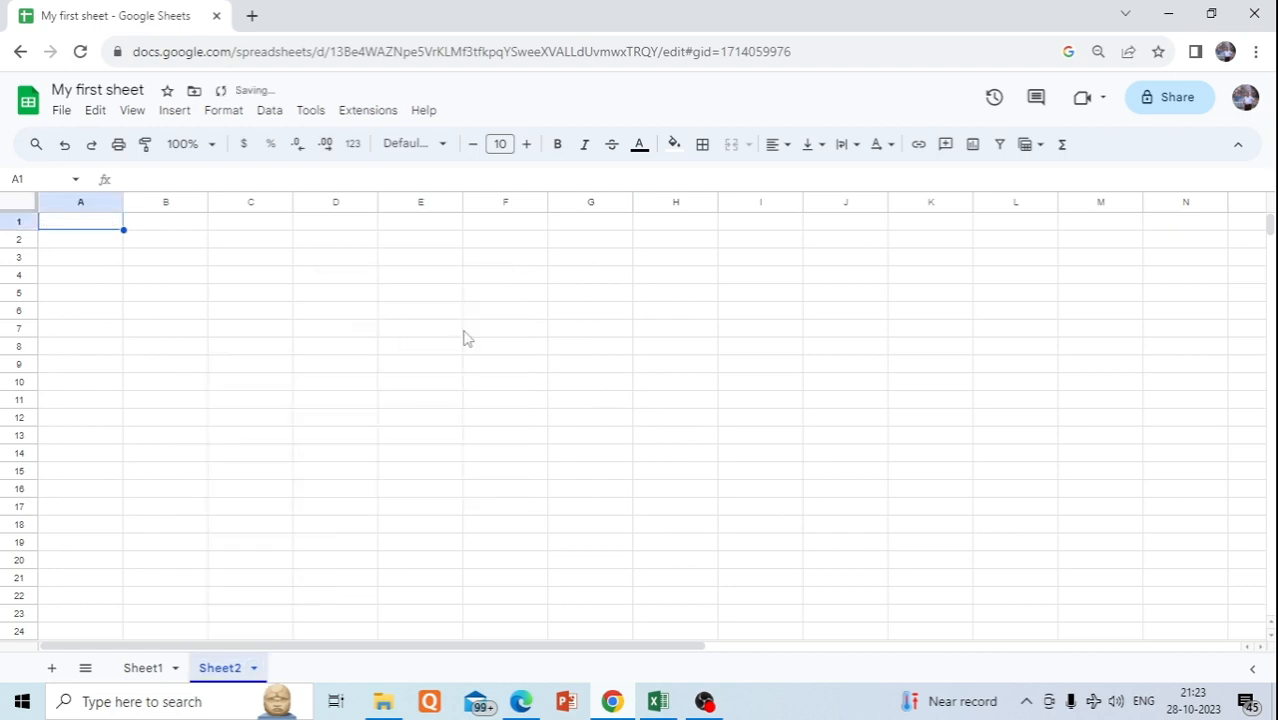
# Rename Sheet1 as "Salary Sheet" and set its tab color to red.
pyautogui.click(140, 668)
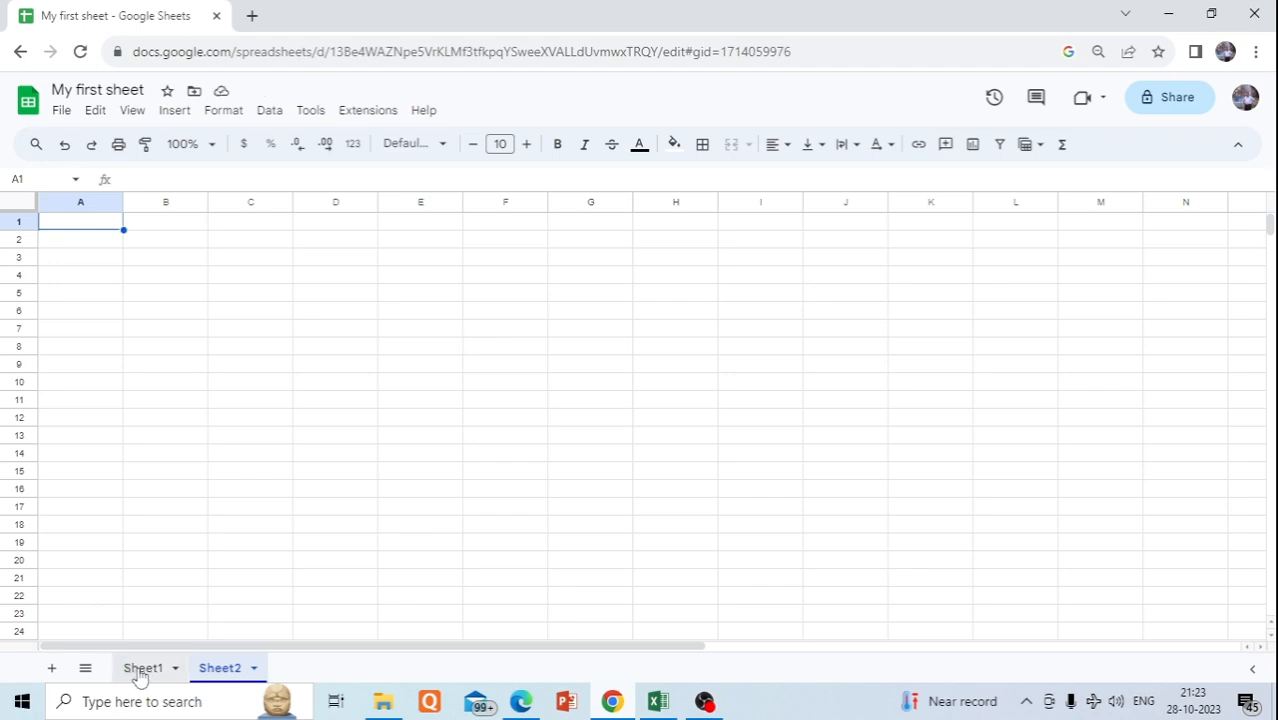
pyautogui.rightClick(140, 668)
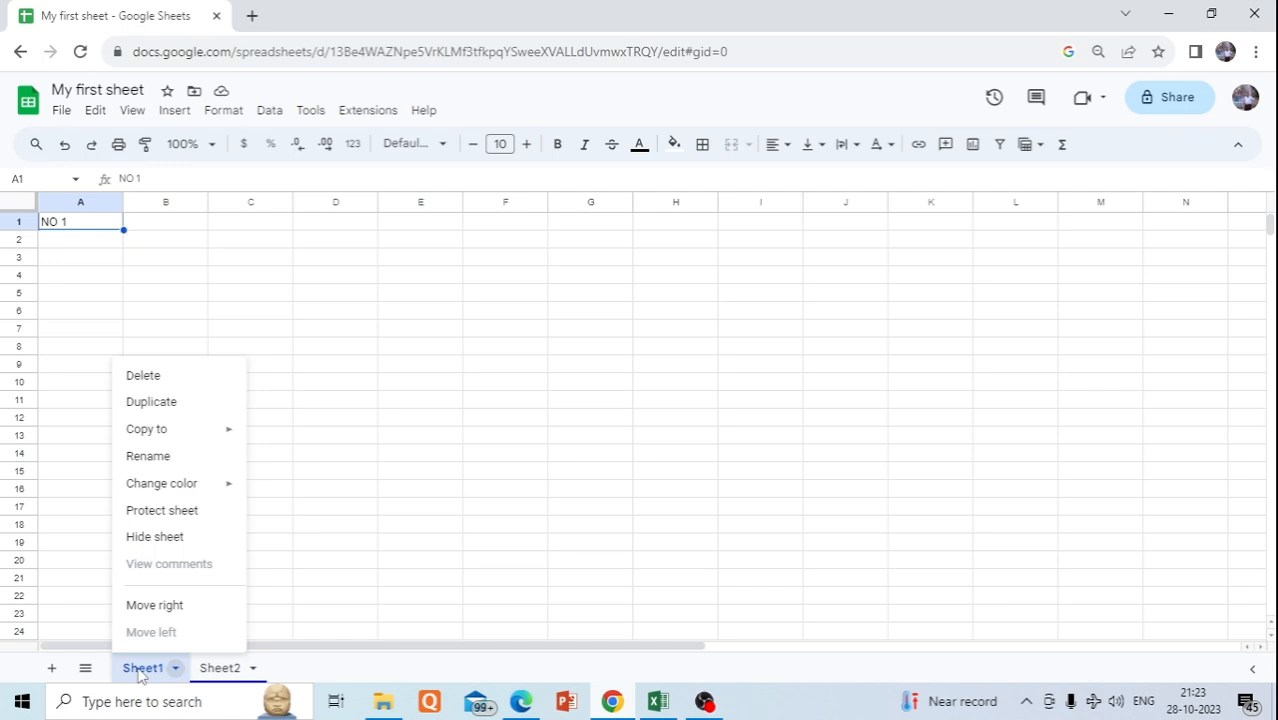
pyautogui.click(148, 460)
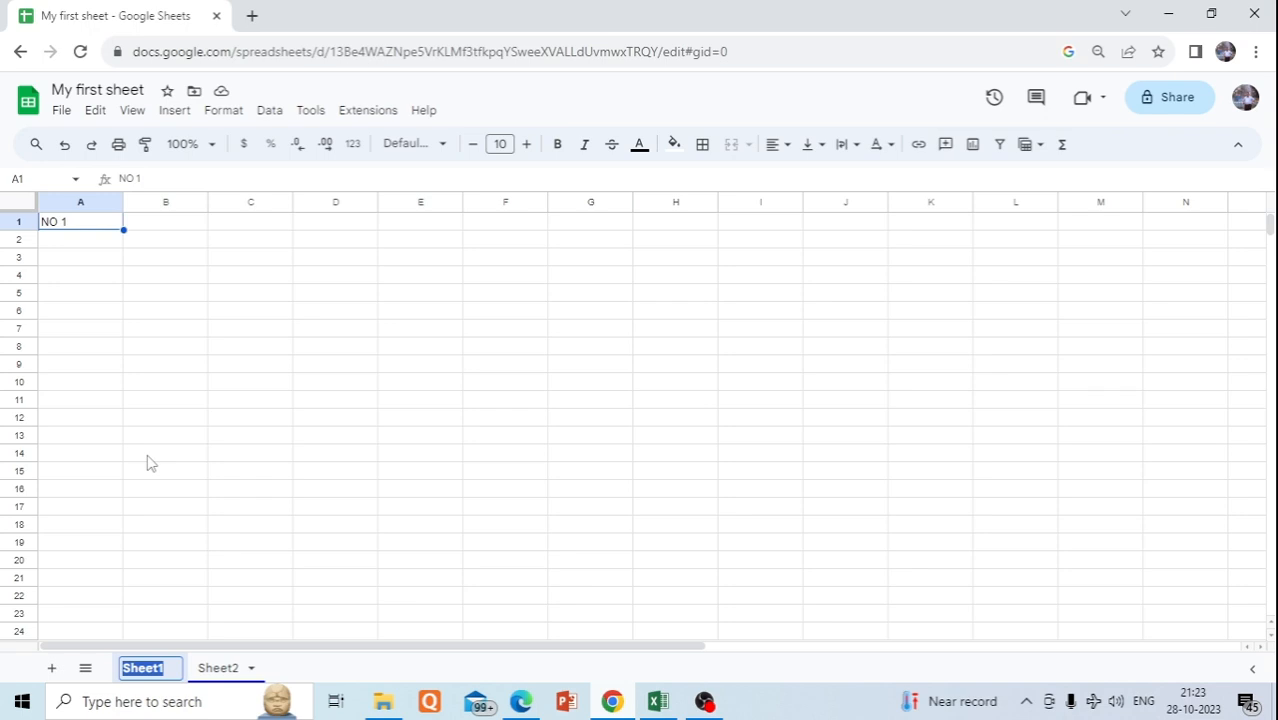
pyautogui.write('S')
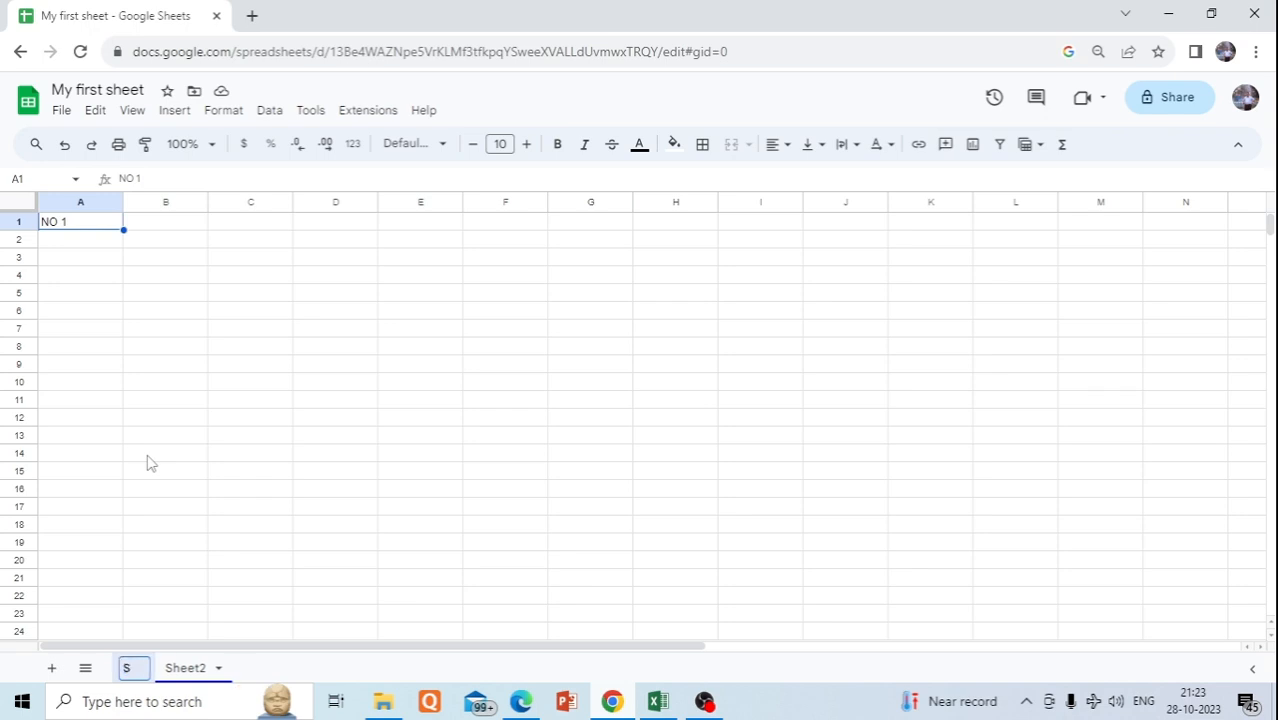
pyautogui.write('alar')
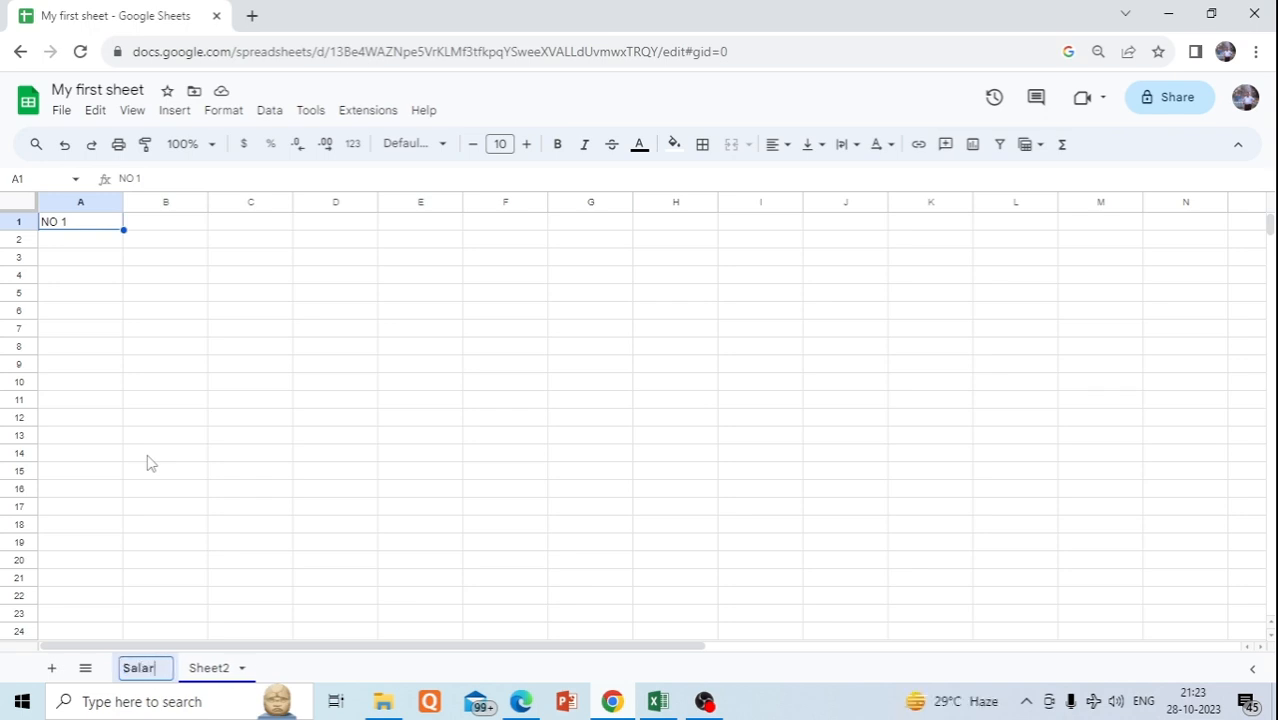
pyautogui.write('y S')
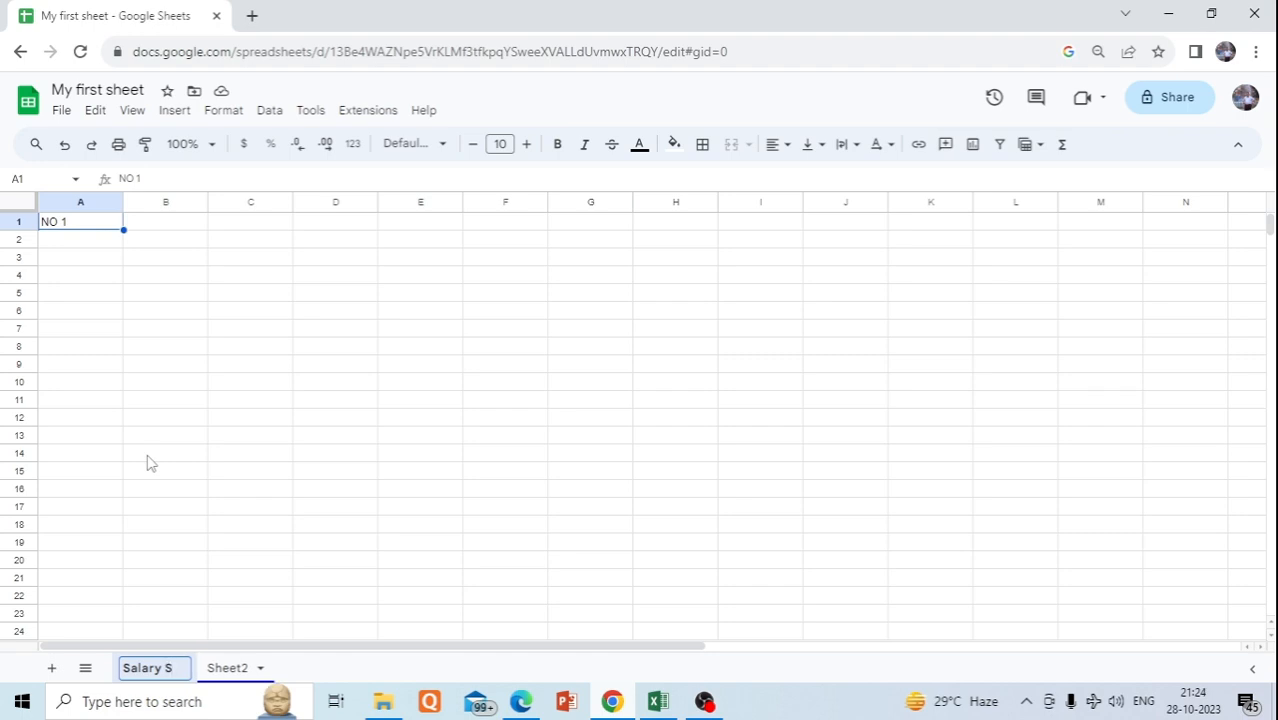
pyautogui.write('heet')
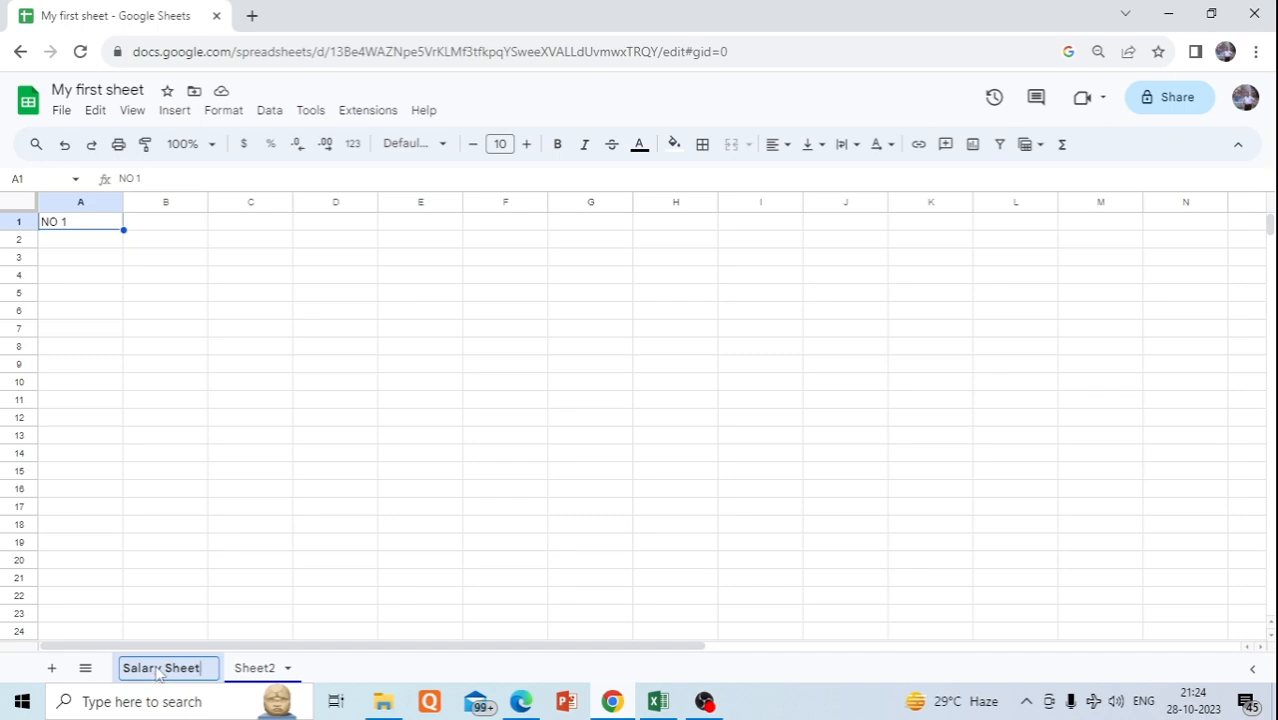
pyautogui.rightClick(157, 673)
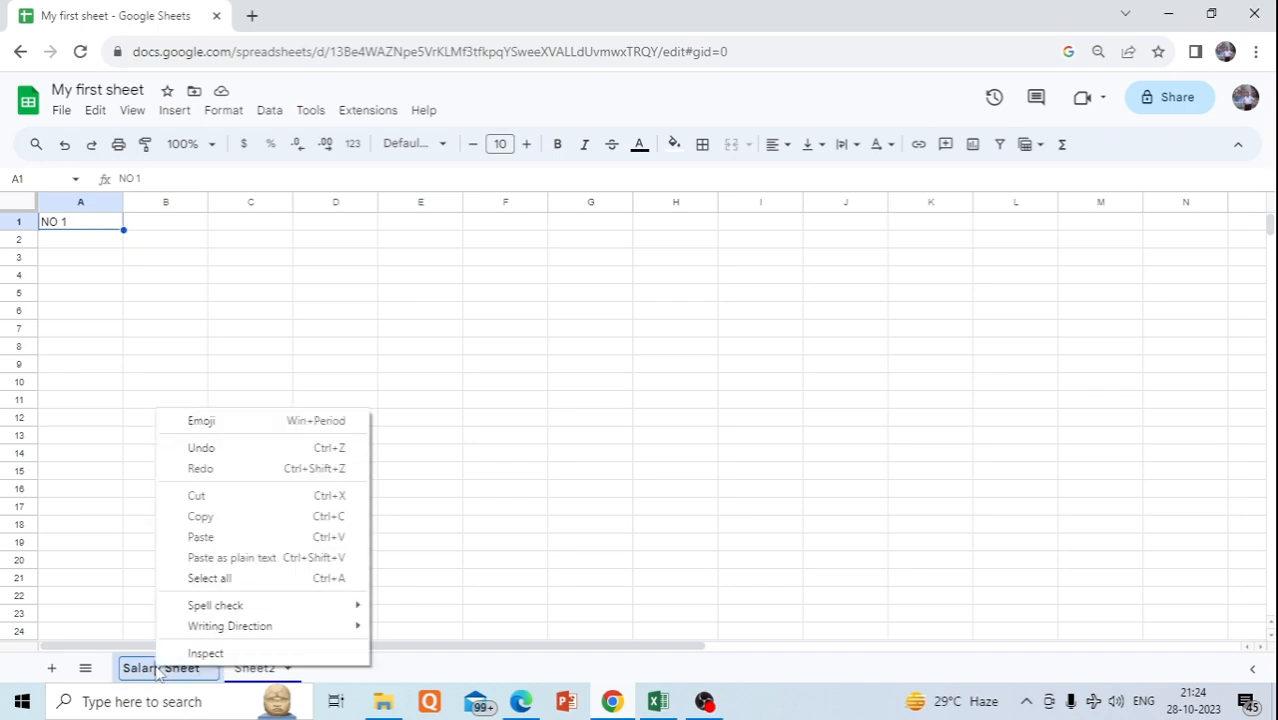
pyautogui.click(92, 440)
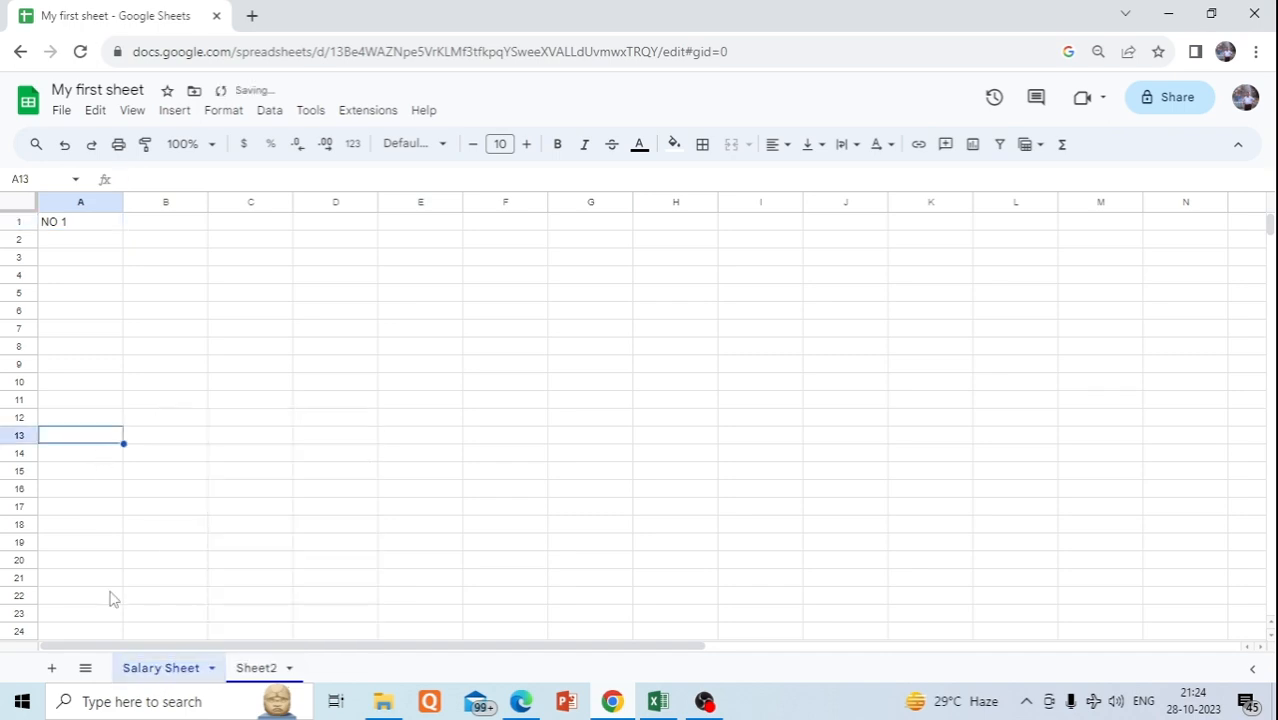
pyautogui.rightClick(152, 671)
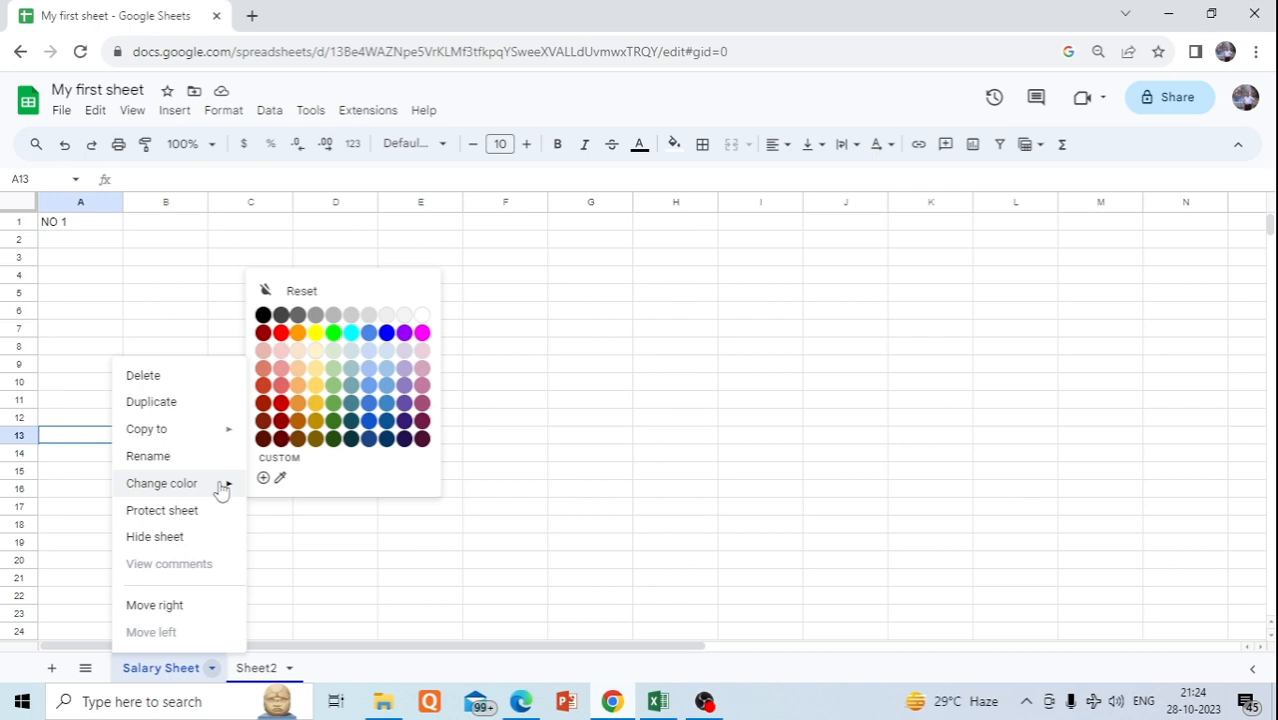
pyautogui.click(281, 334)
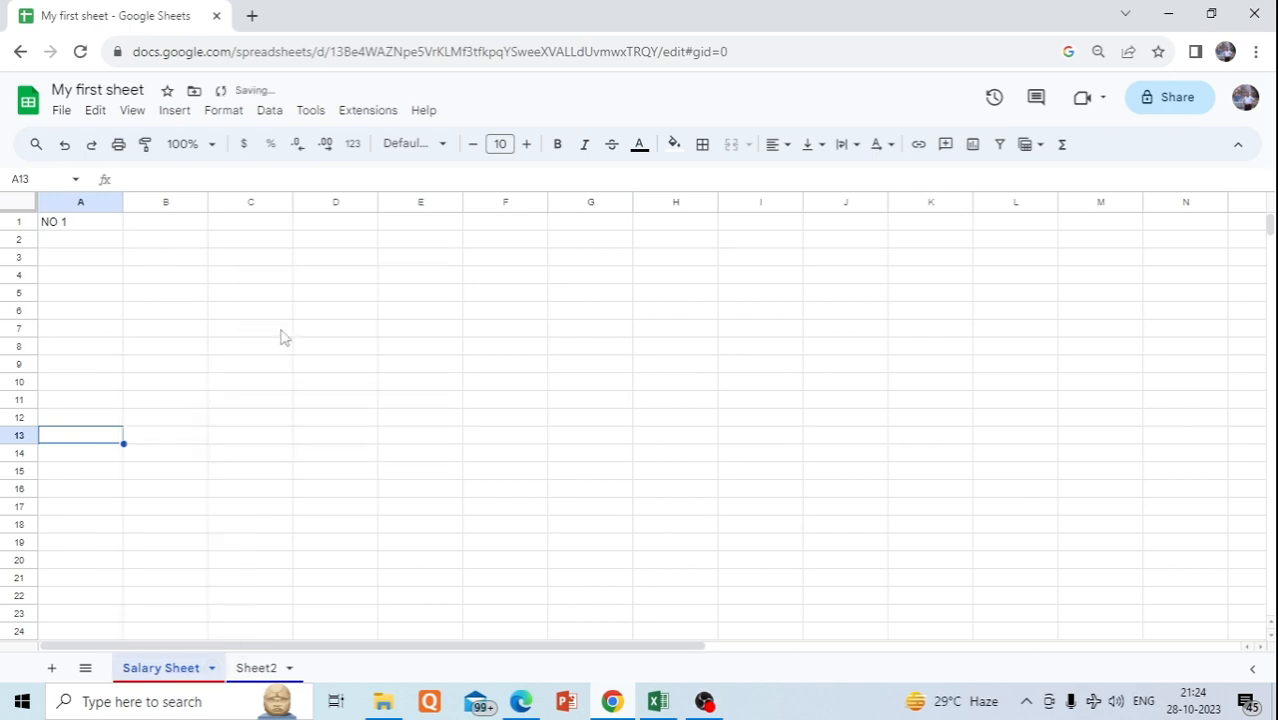
# Switch to Sheet2 from the list of all sheets and return to Salary Sheet the same way.
pyautogui.click(85, 669)
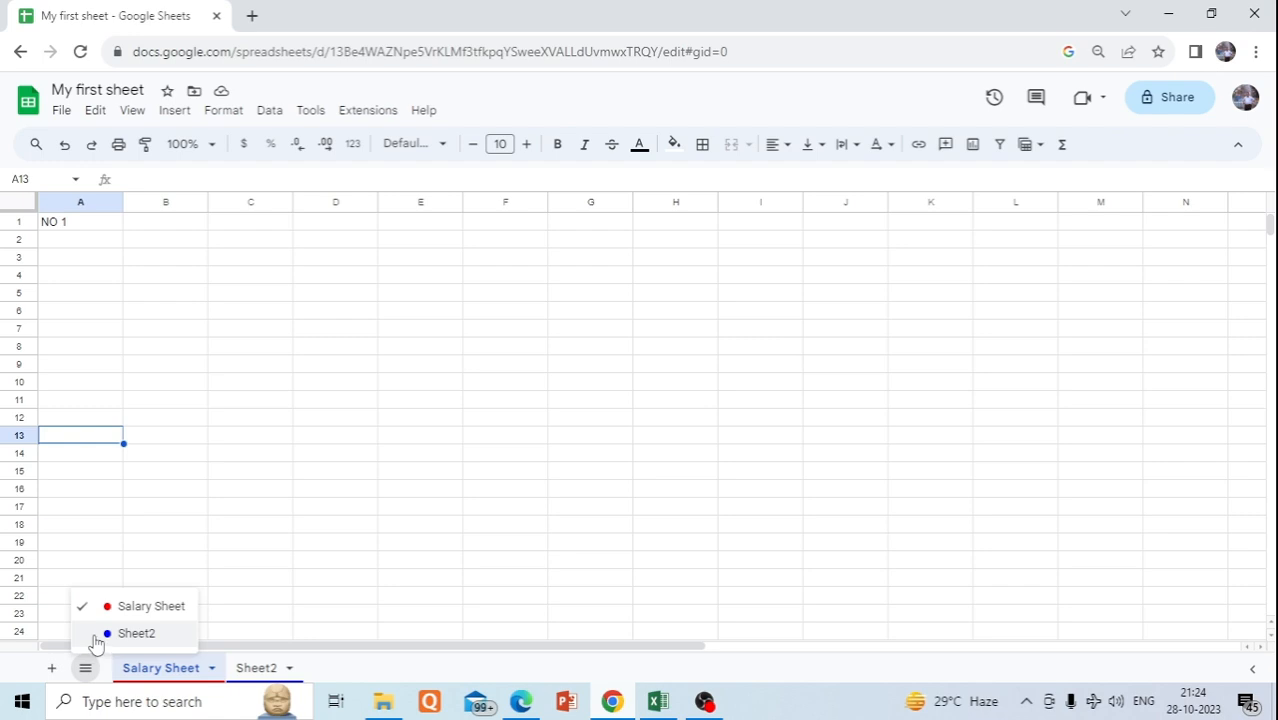
pyautogui.click(96, 638)
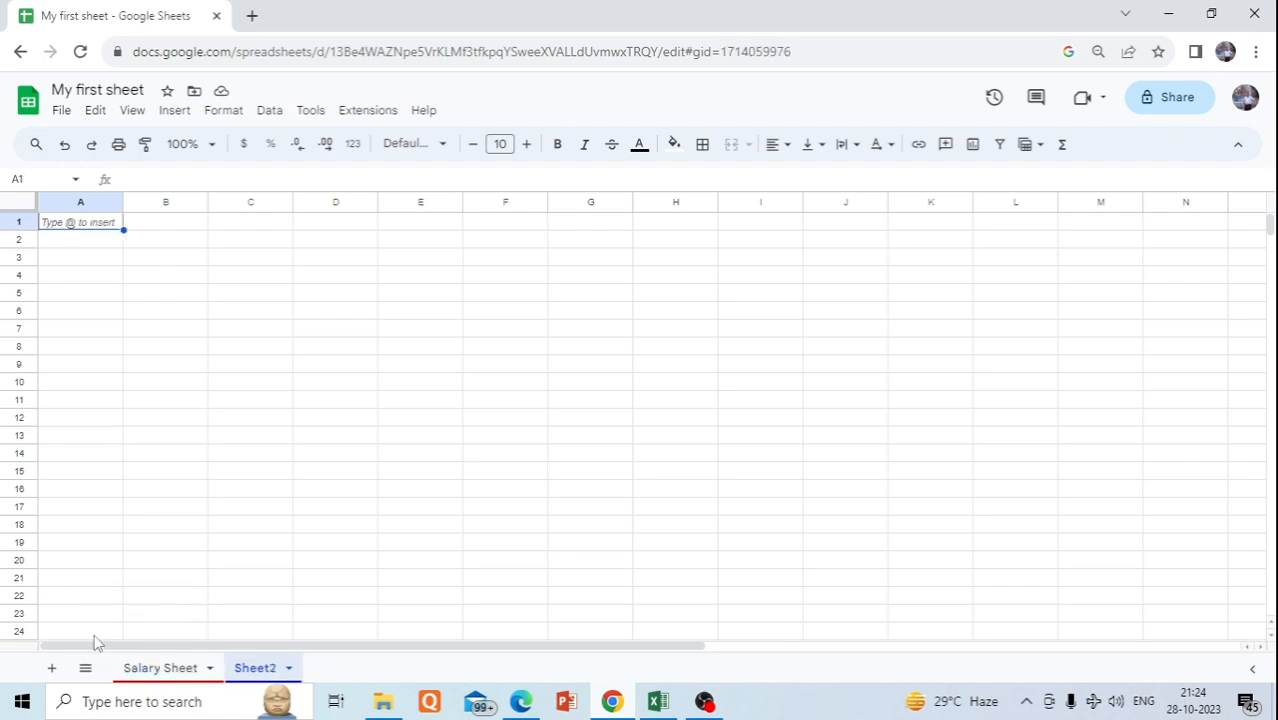
pyautogui.click(85, 668)
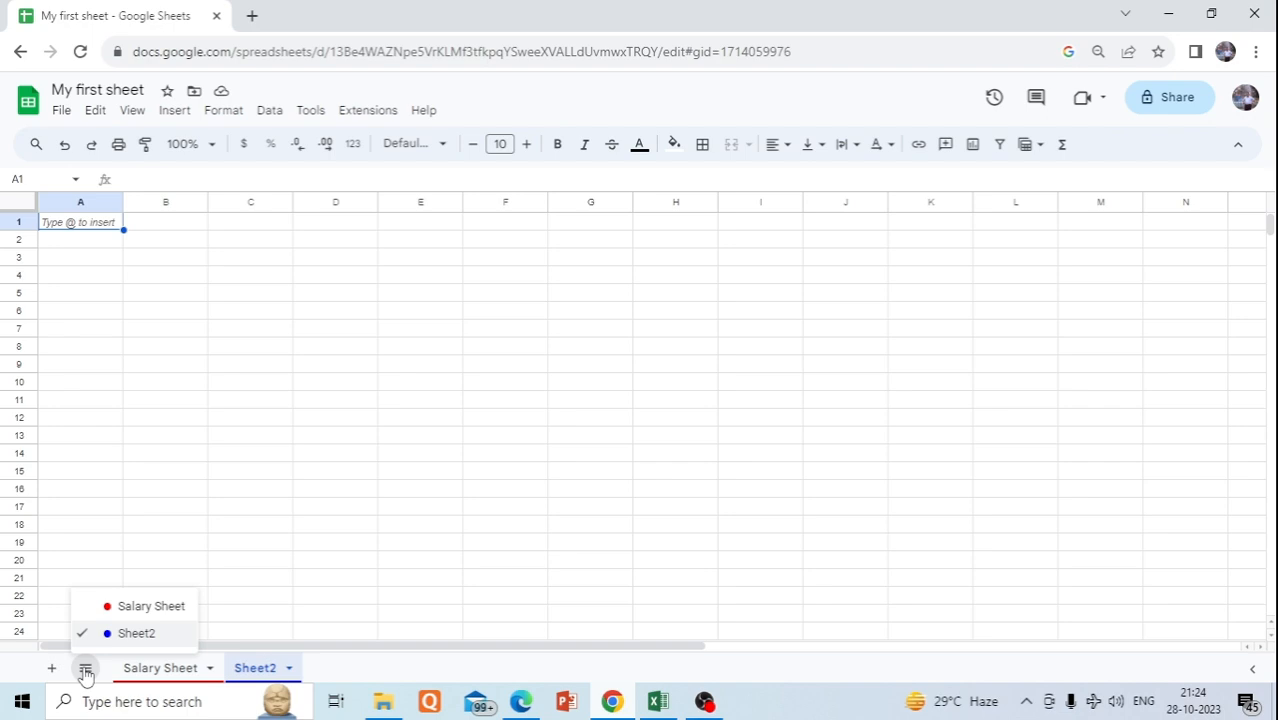
pyautogui.click(92, 608)
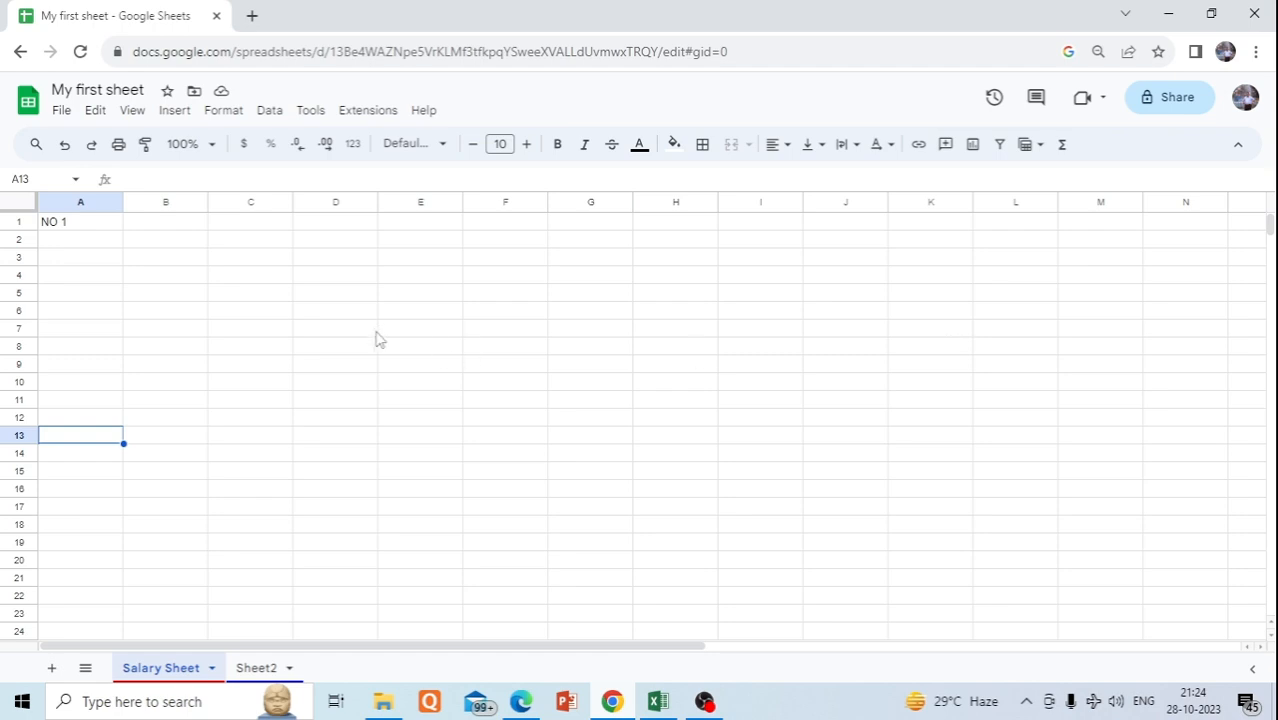
# Move the "NO 1" entry from cell A1 to cell H1 on Salary Sheet.
pyautogui.click(86, 229)
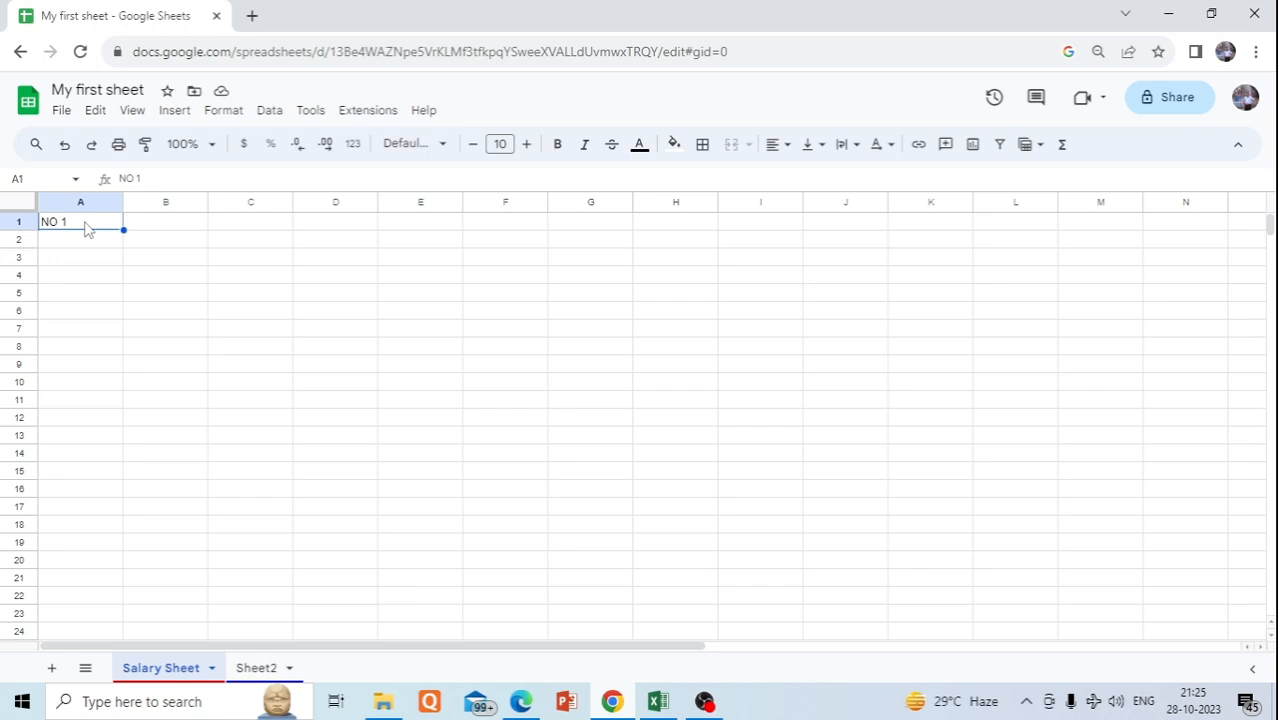
pyautogui.click(167, 231)
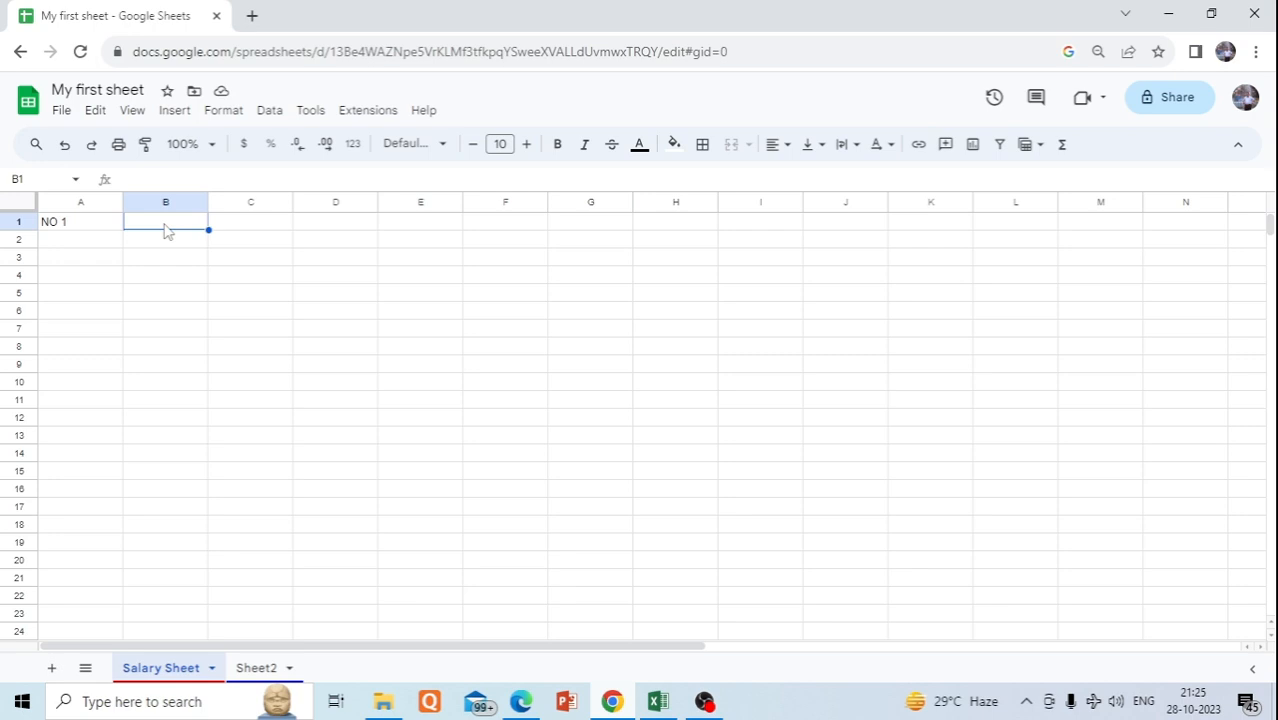
pyautogui.click(70, 225)
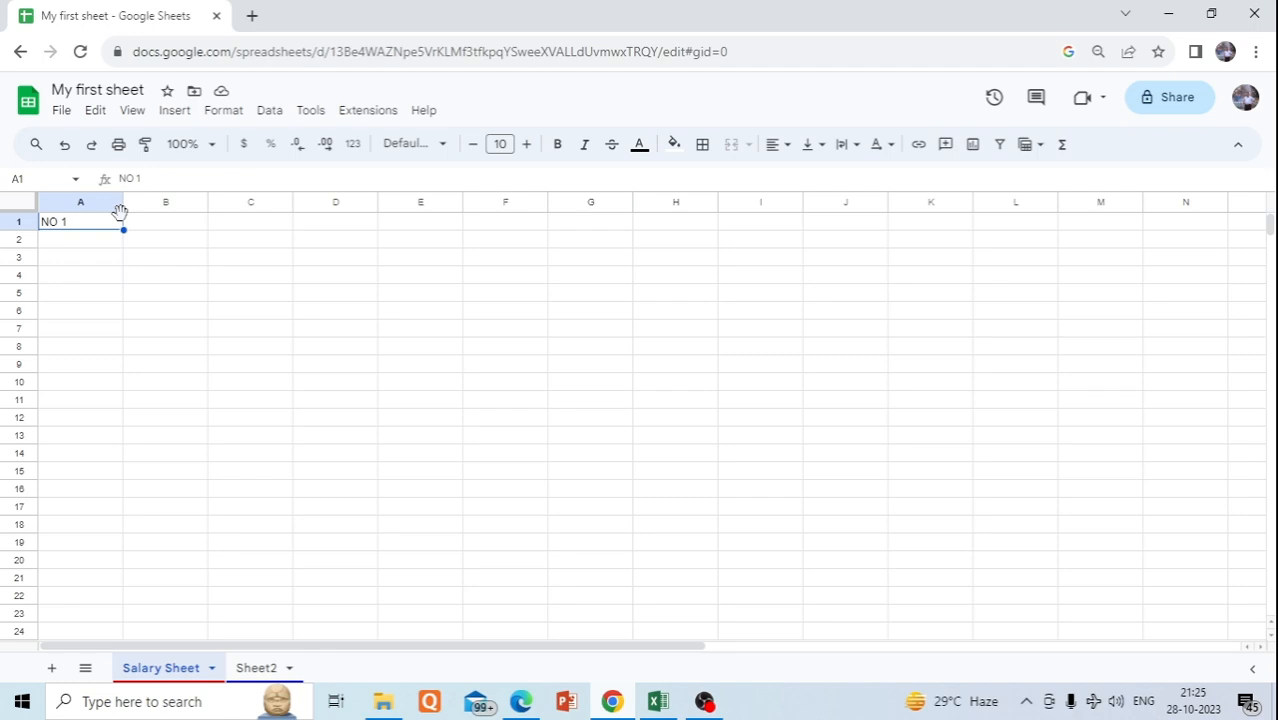
pyautogui.moveTo(119, 212); pyautogui.dragTo(649, 227)
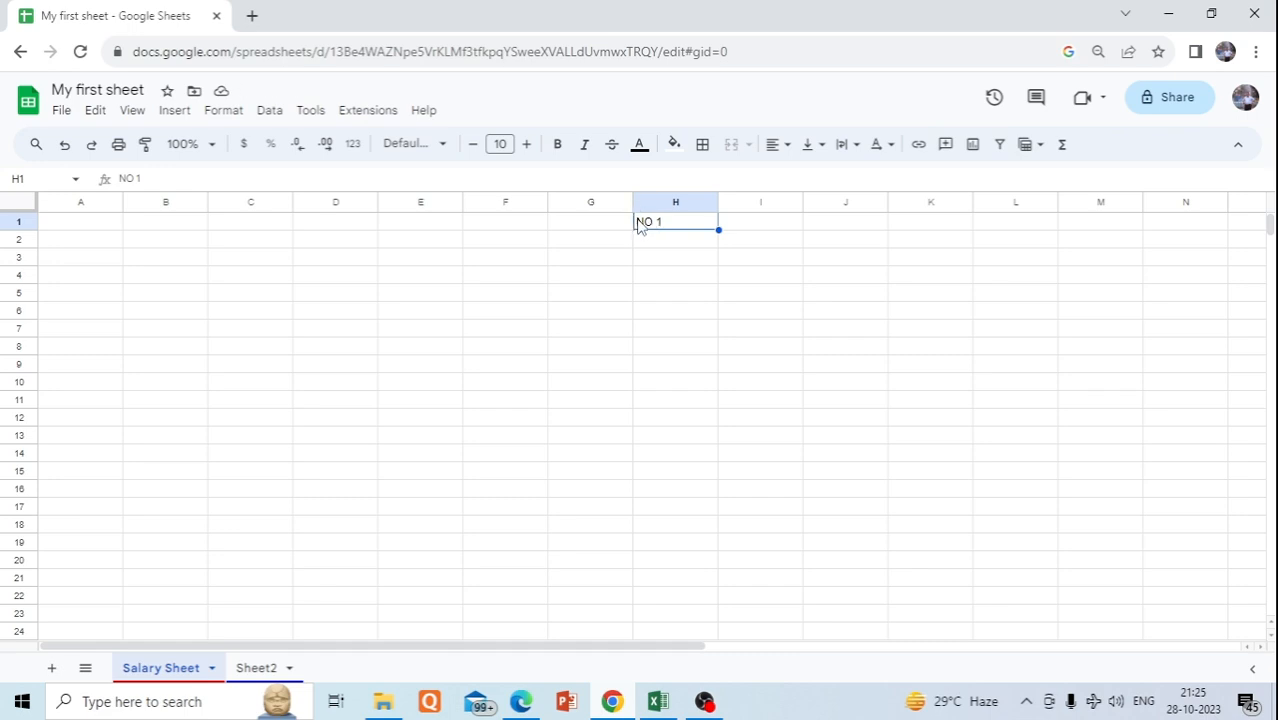
# Move the "NO 1" entry from H1 back to A1 and fill the series down to A16.
pyautogui.moveTo(636, 211); pyautogui.dragTo(89, 224)
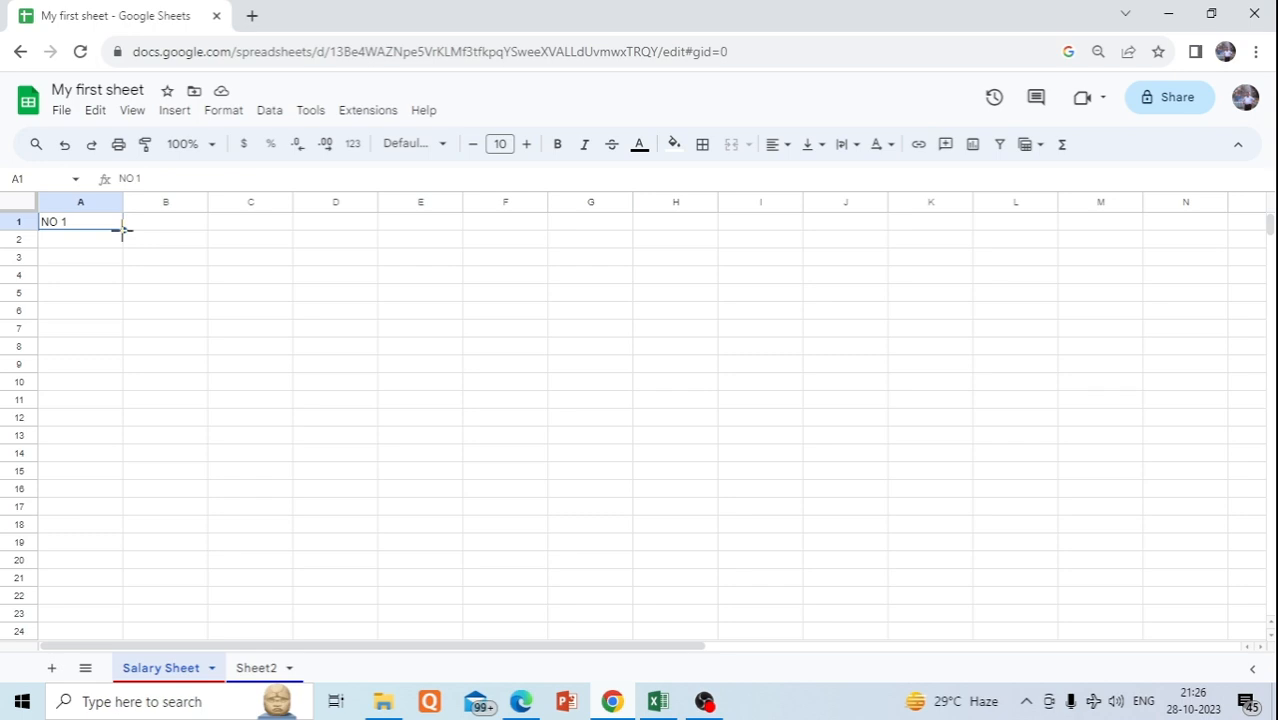
pyautogui.hotkey('ctrl', 'c')
pyautogui.moveTo(124, 230); pyautogui.dragTo(89, 494)
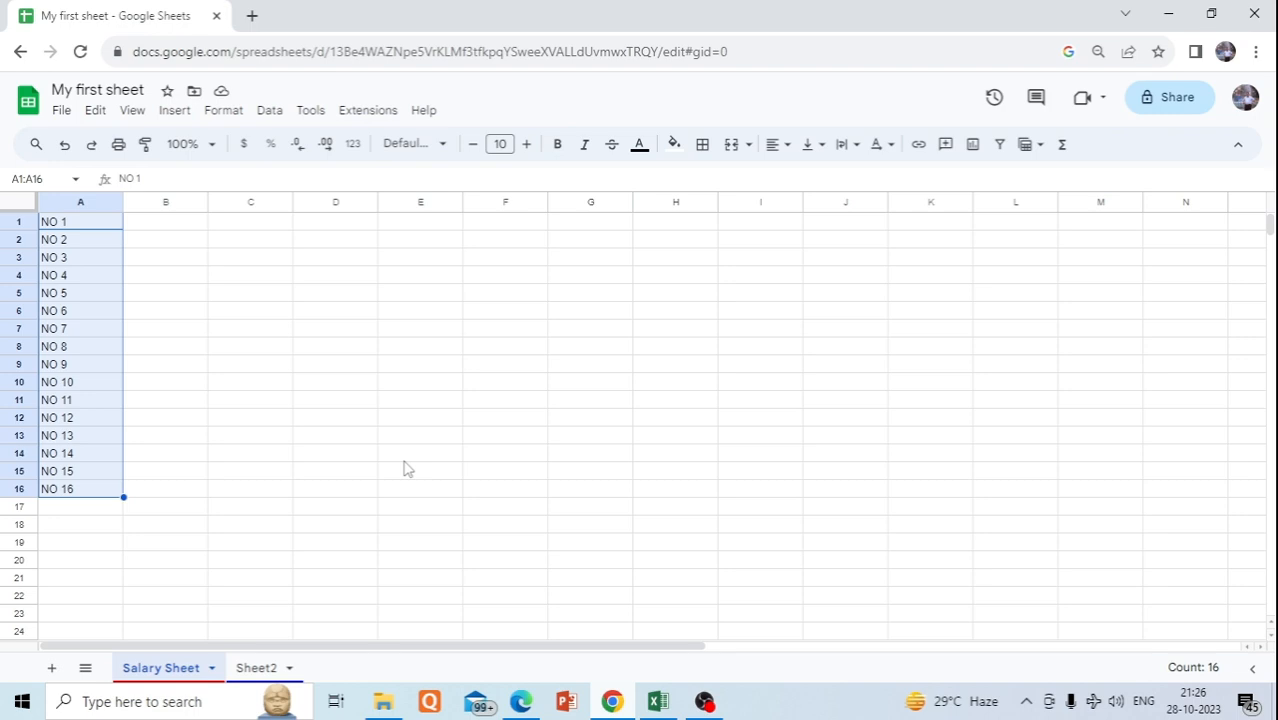
pyautogui.click(61, 112)
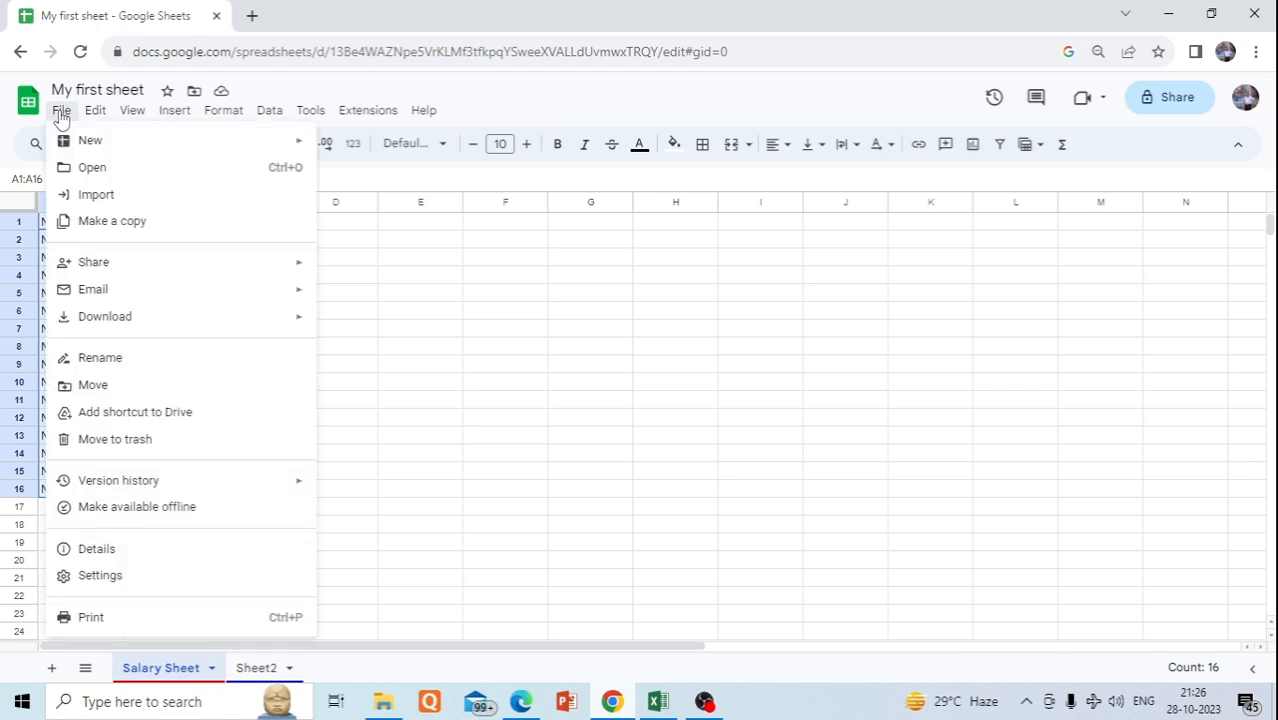
pyautogui.moveTo(130, 118)
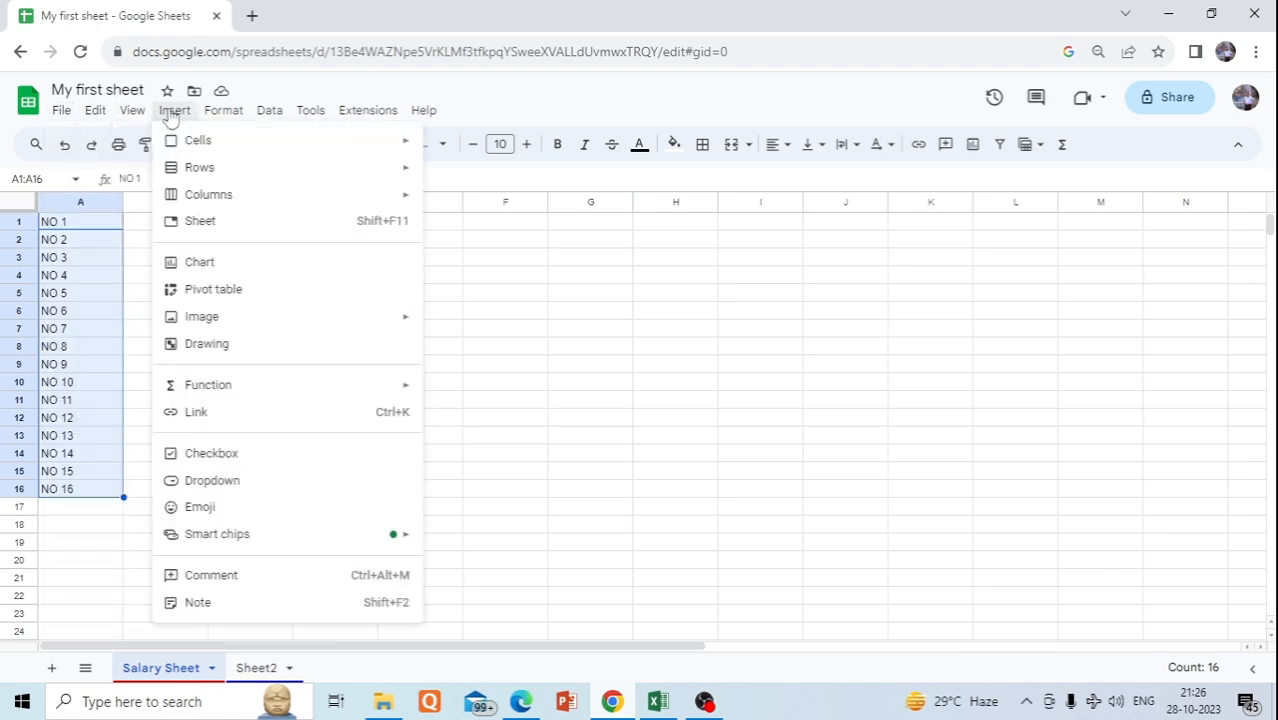
pyautogui.moveTo(214, 118)
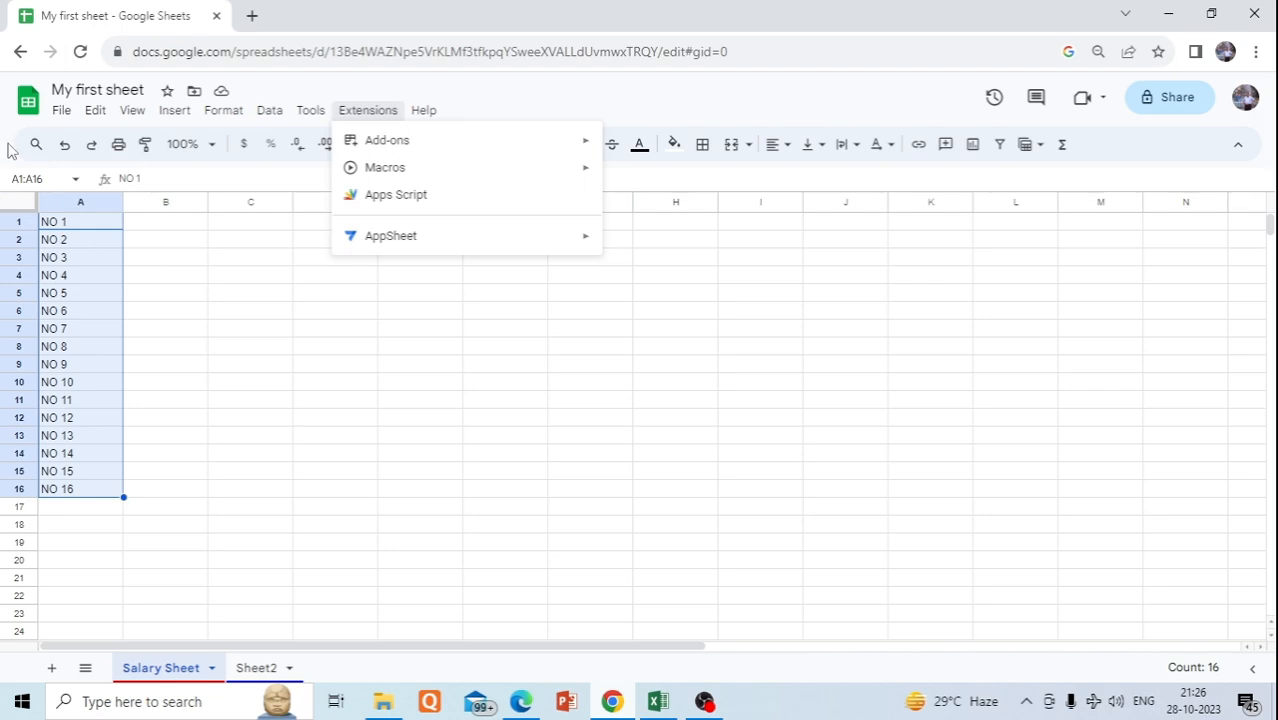
pyautogui.moveTo(269, 110)
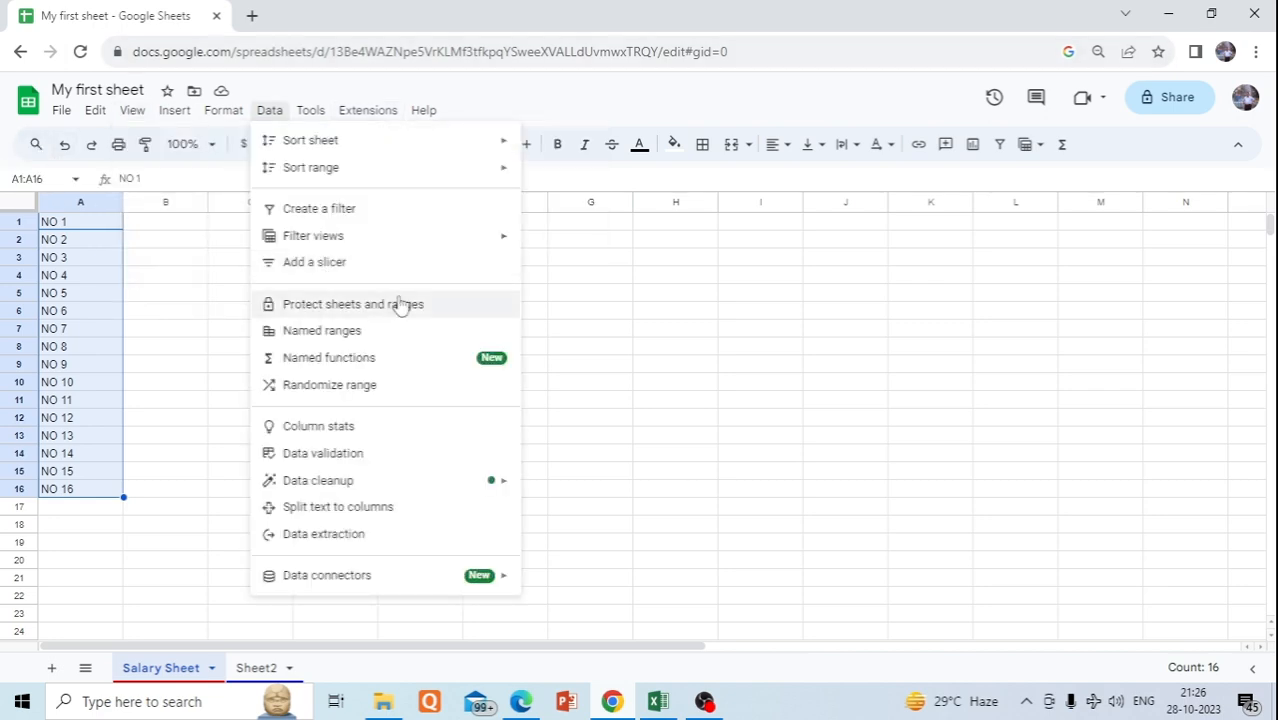
pyautogui.click(181, 299)
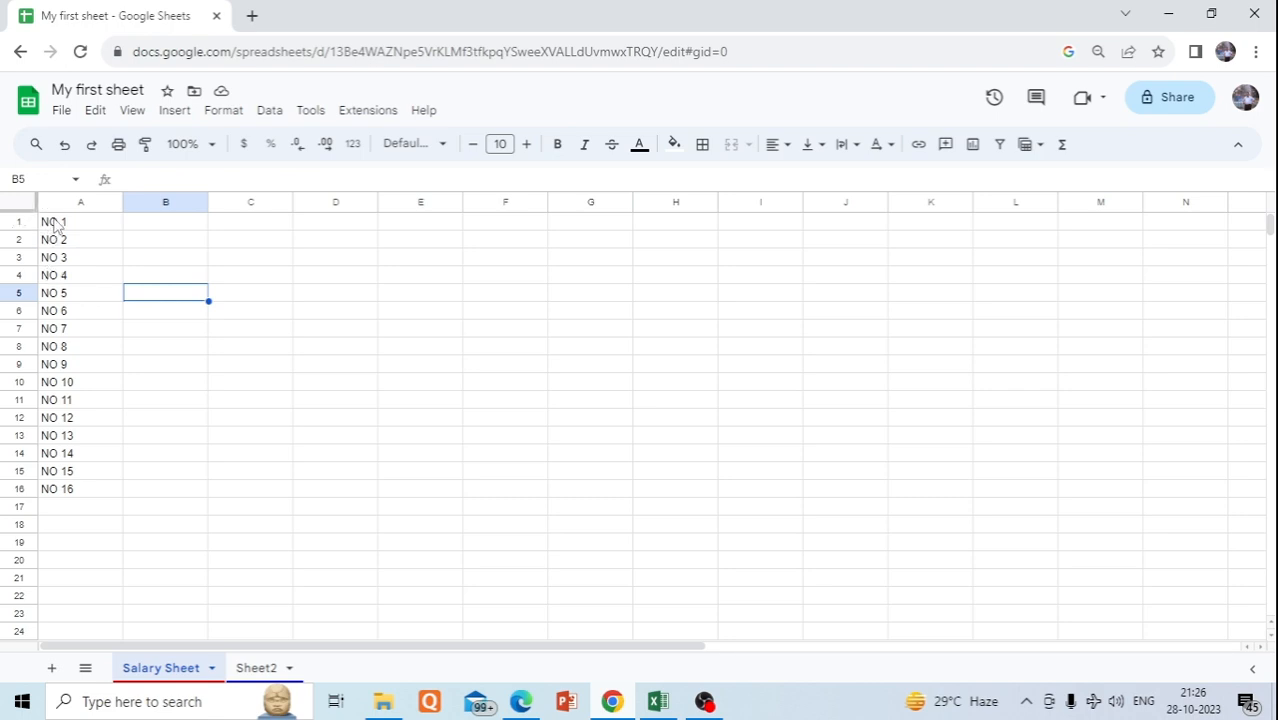
# Undo the series fill in column A of Salary Sheet and redo it.
pyautogui.moveTo(55, 226); pyautogui.dragTo(60, 491)
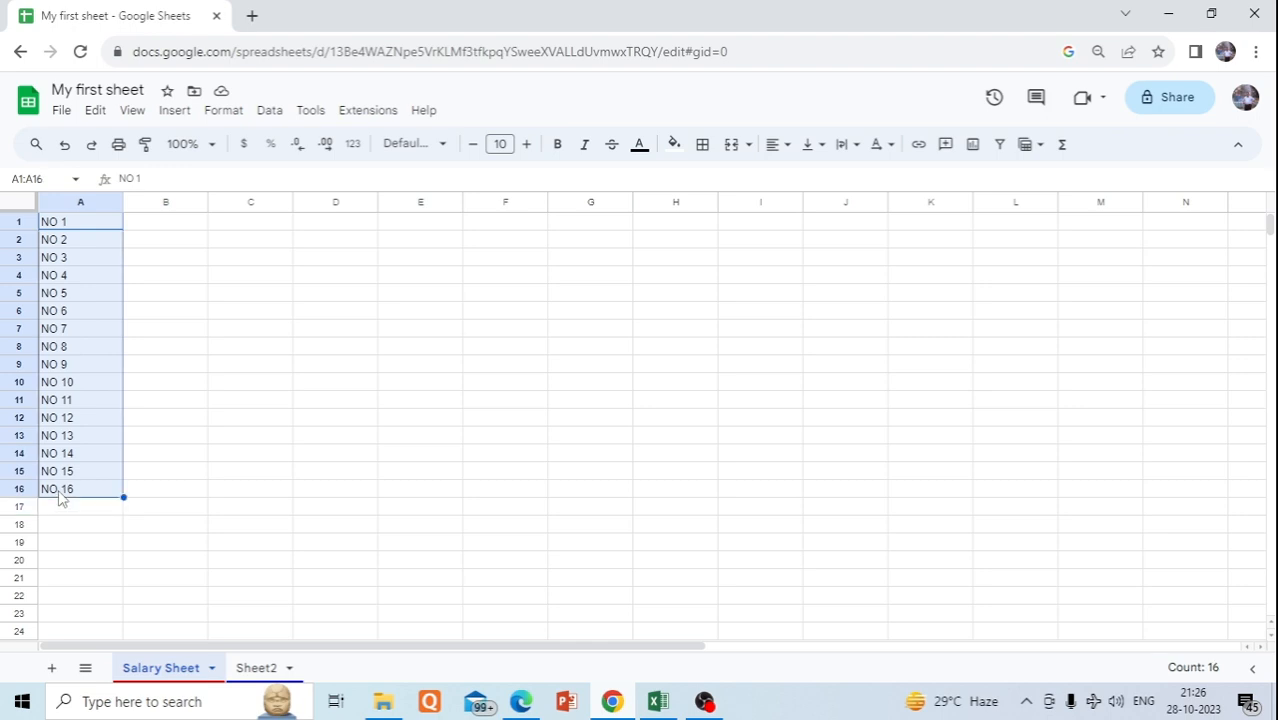
pyautogui.click(64, 148)
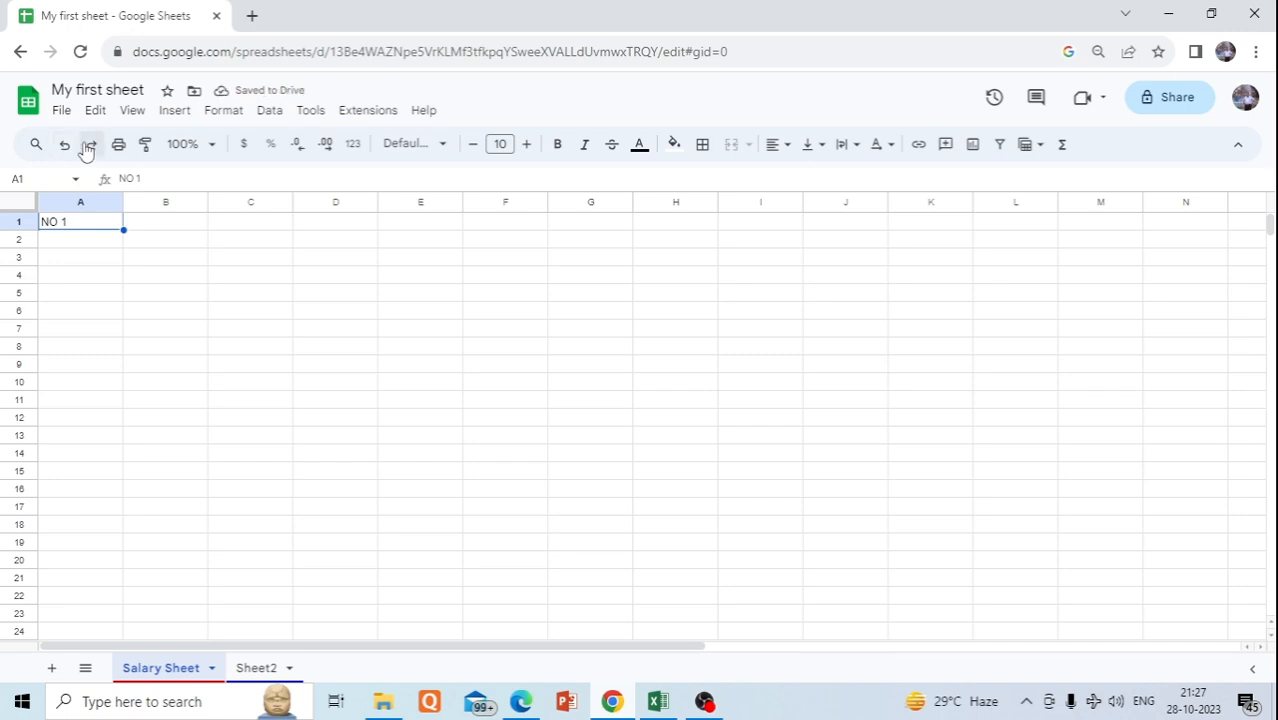
pyautogui.click(92, 148)
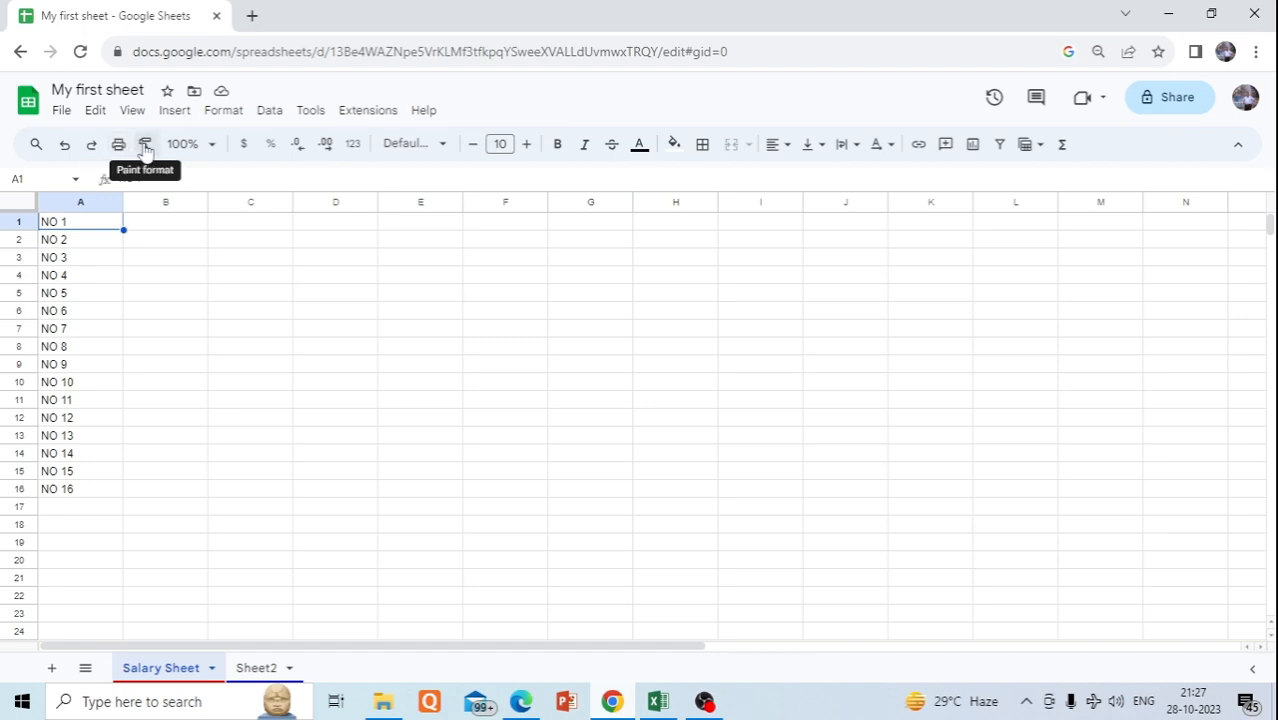
# Change the sheet zoom to 150%, to 50%, and back to 100%.
pyautogui.click(212, 147)
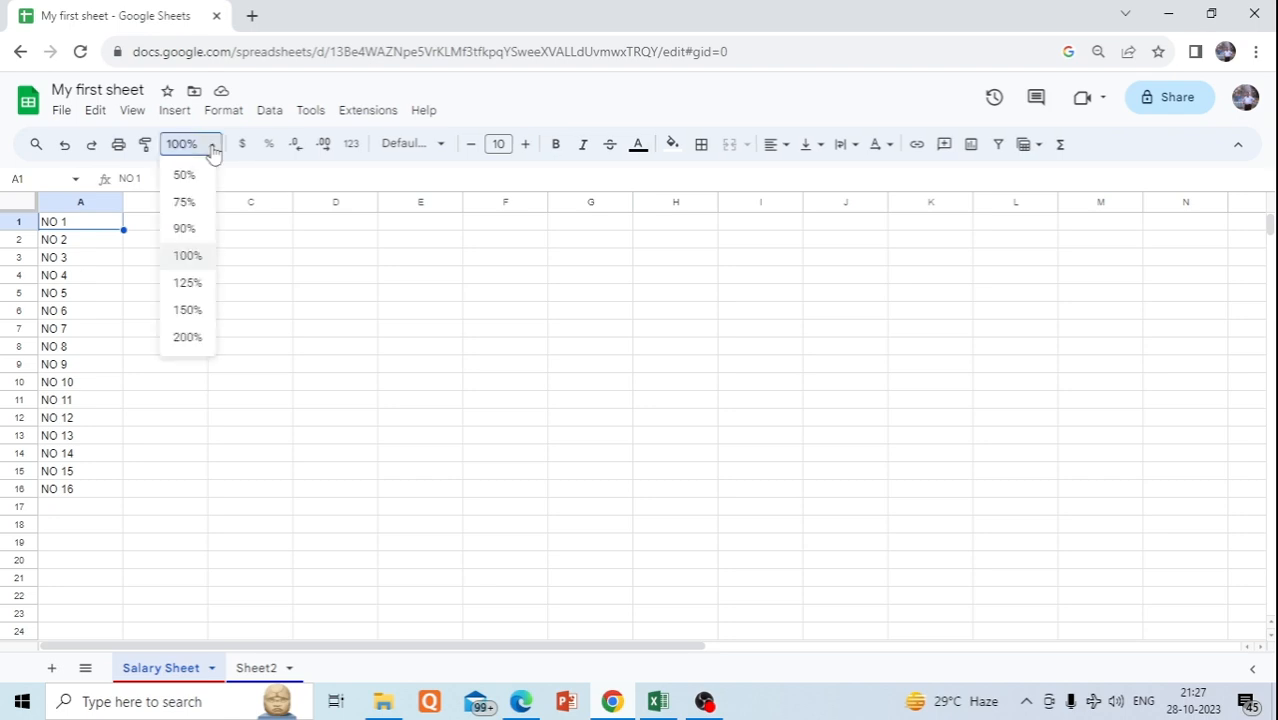
pyautogui.click(186, 312)
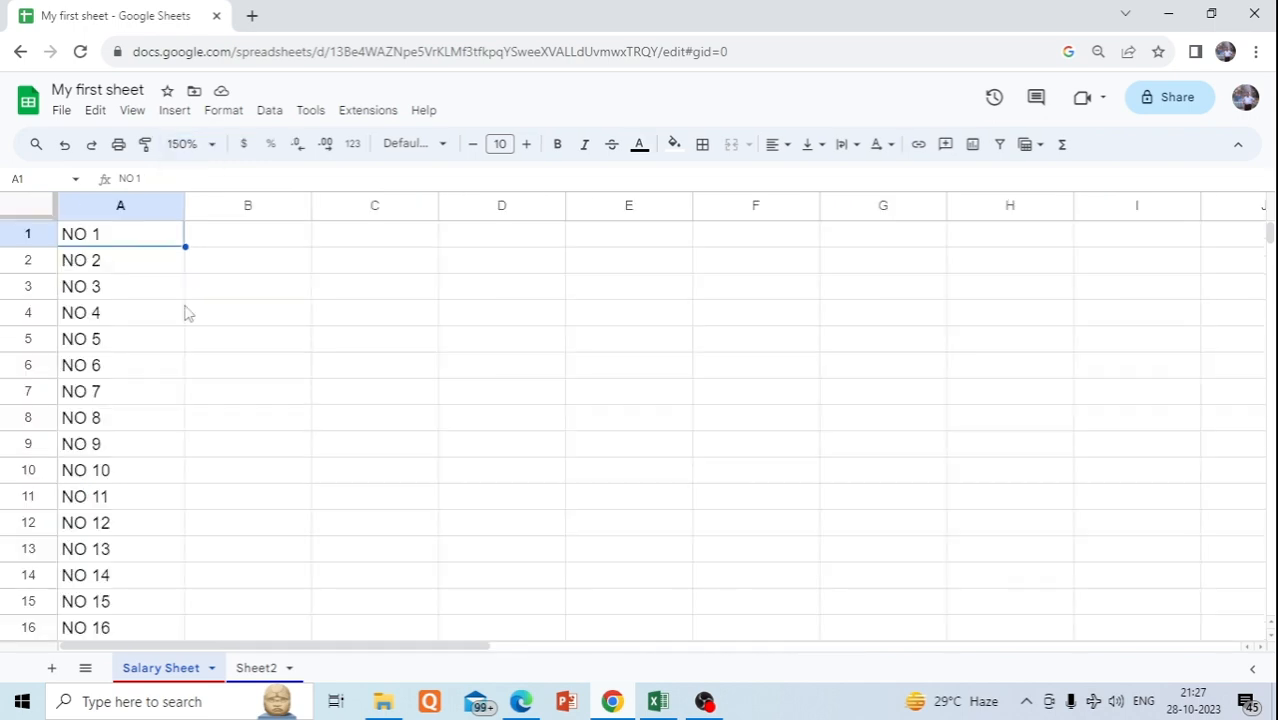
pyautogui.click(214, 149)
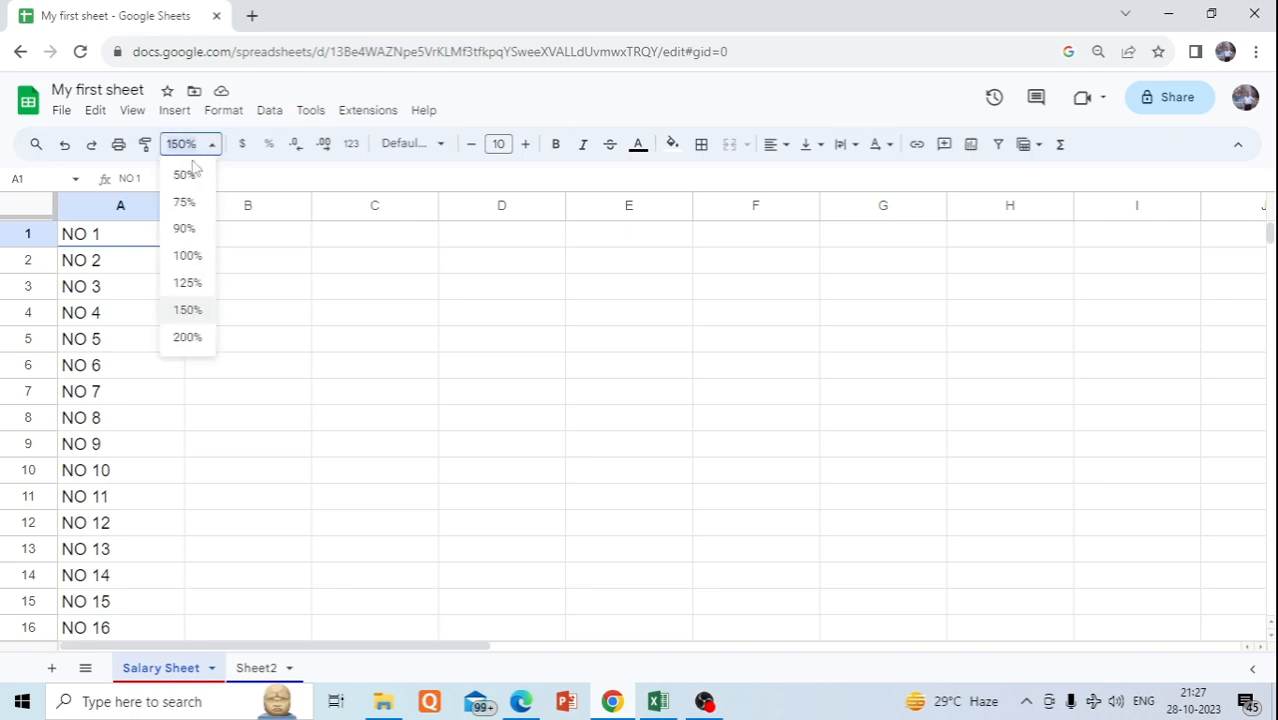
pyautogui.click(183, 176)
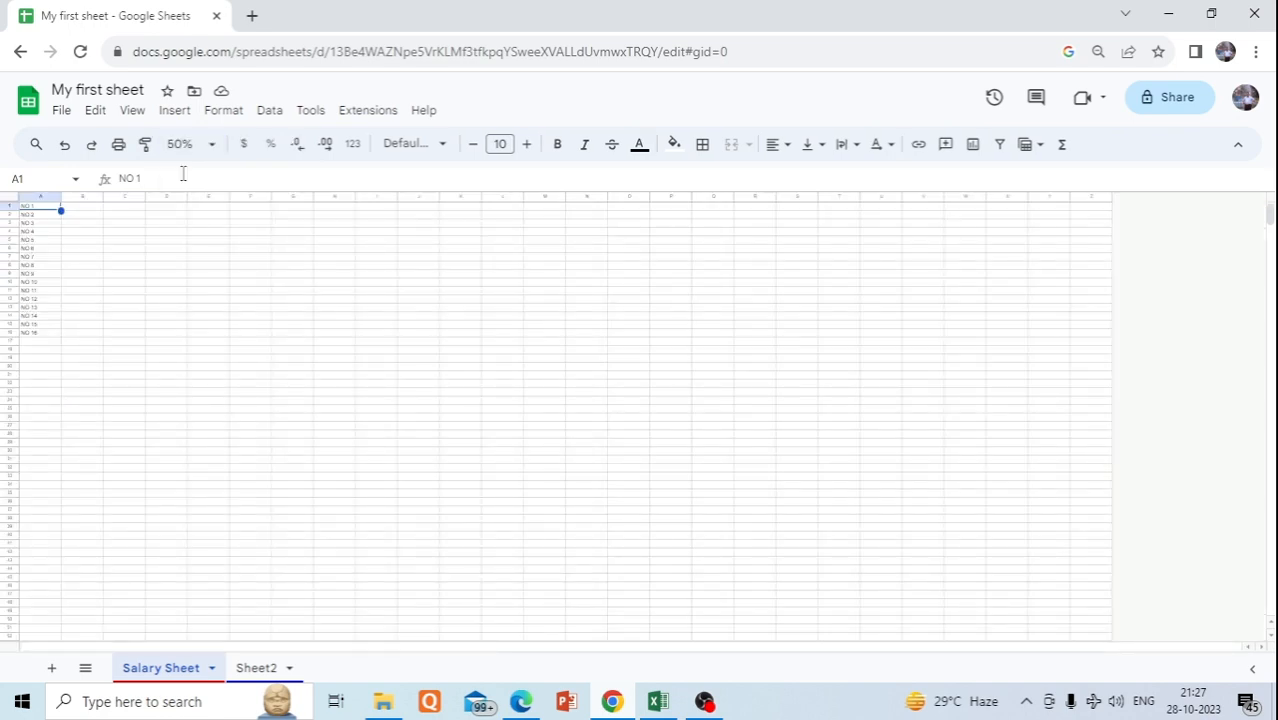
pyautogui.click(212, 148)
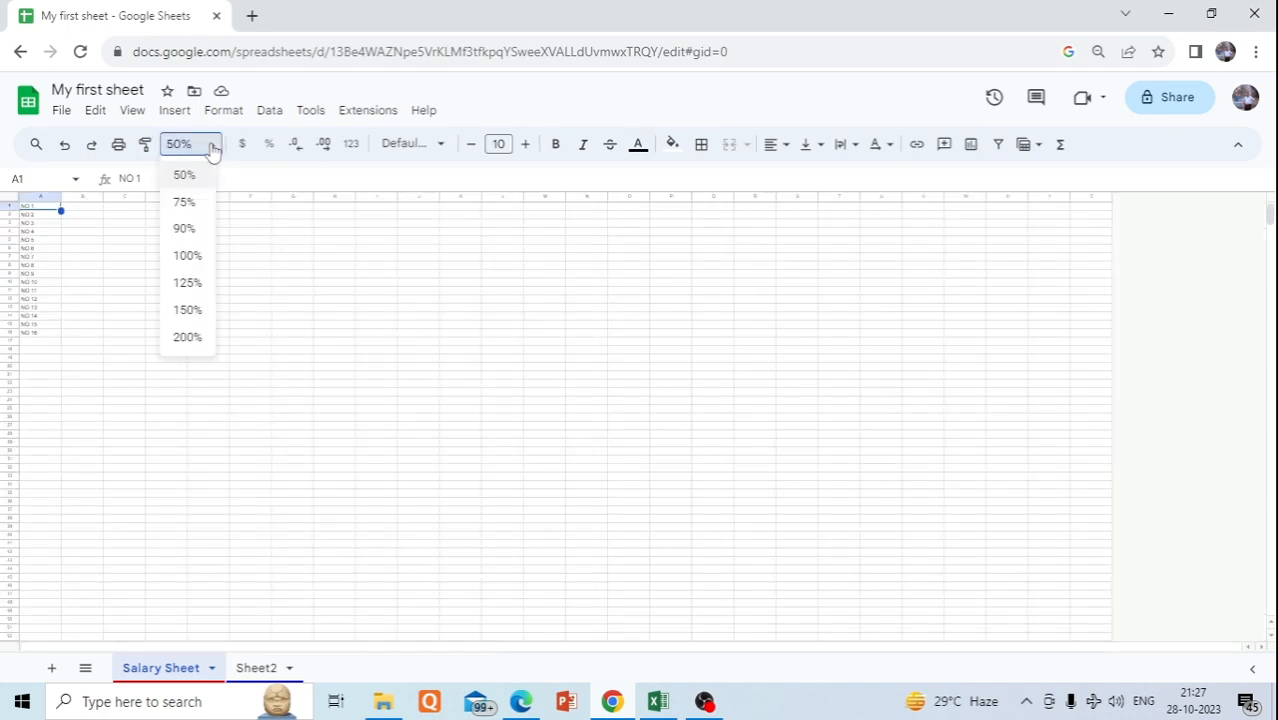
pyautogui.click(184, 259)
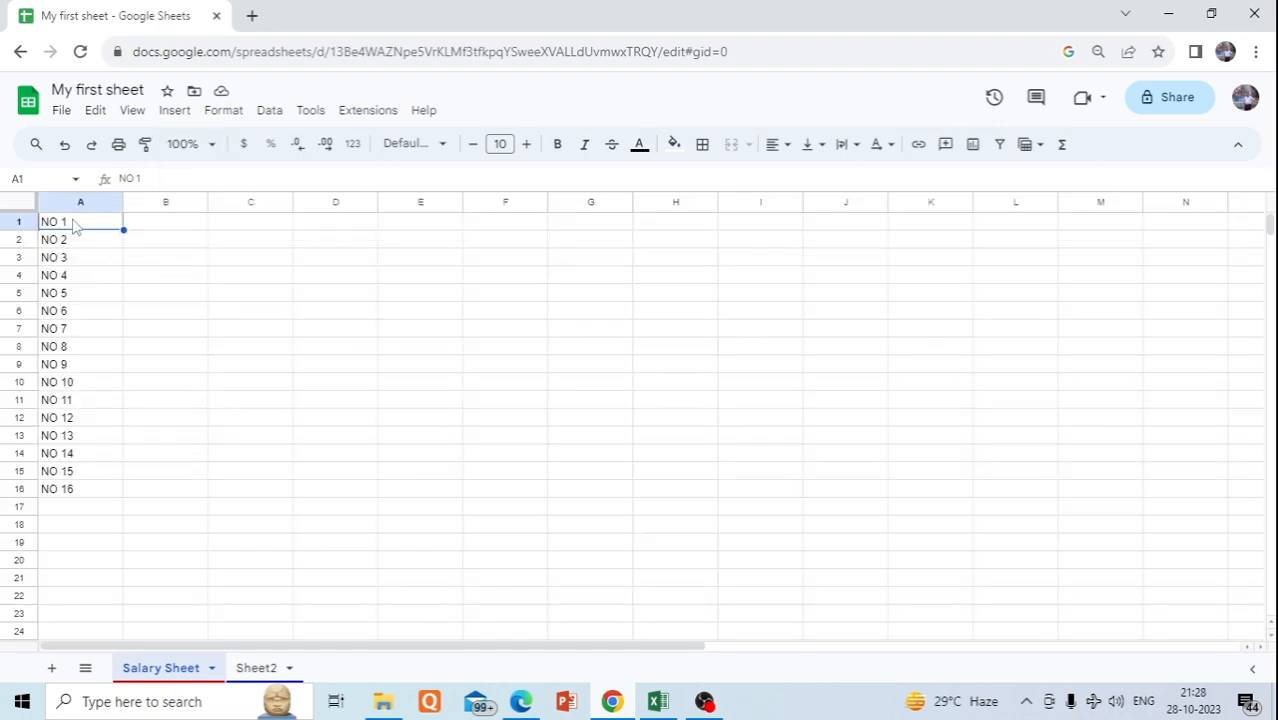
# Clear the "NO 1" to "NO 16" entries from cells A1:A16 and return to cell A1.
pyautogui.moveTo(75, 226); pyautogui.dragTo(70, 388)
pyautogui.moveTo(70, 461); pyautogui.dragTo(68, 500)
pyautogui.press('Delete')
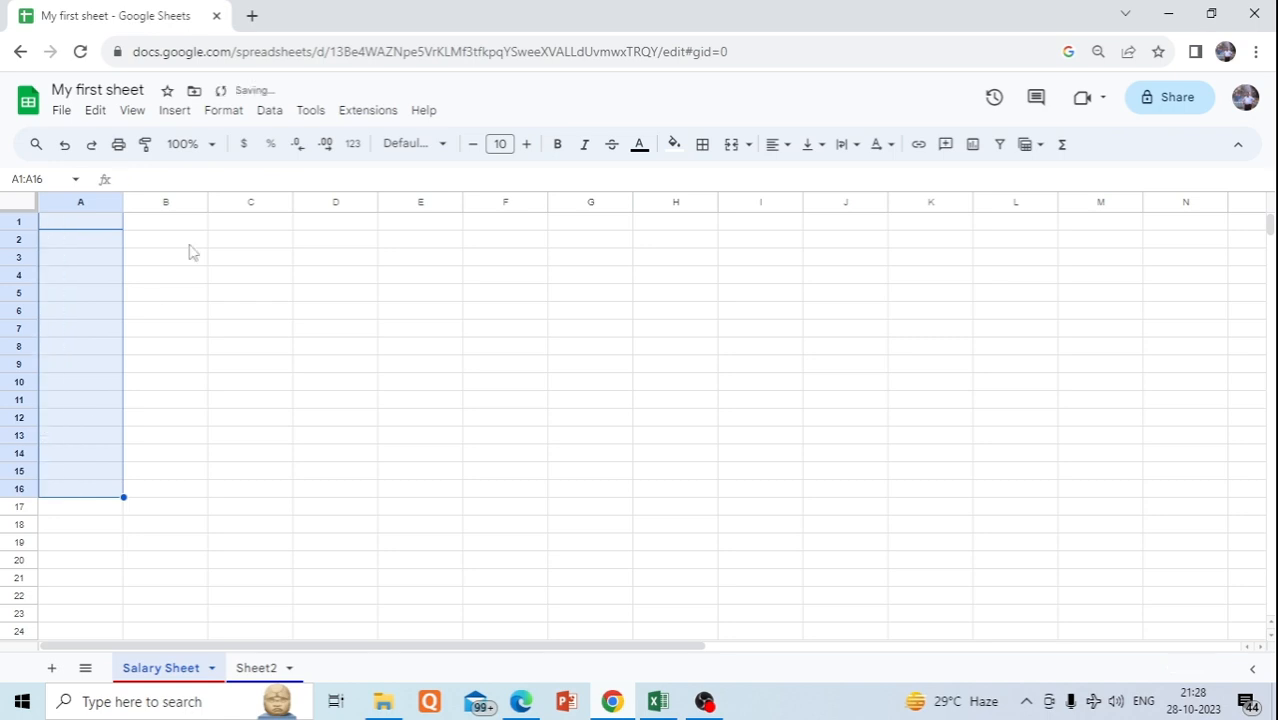
pyautogui.click(234, 246)
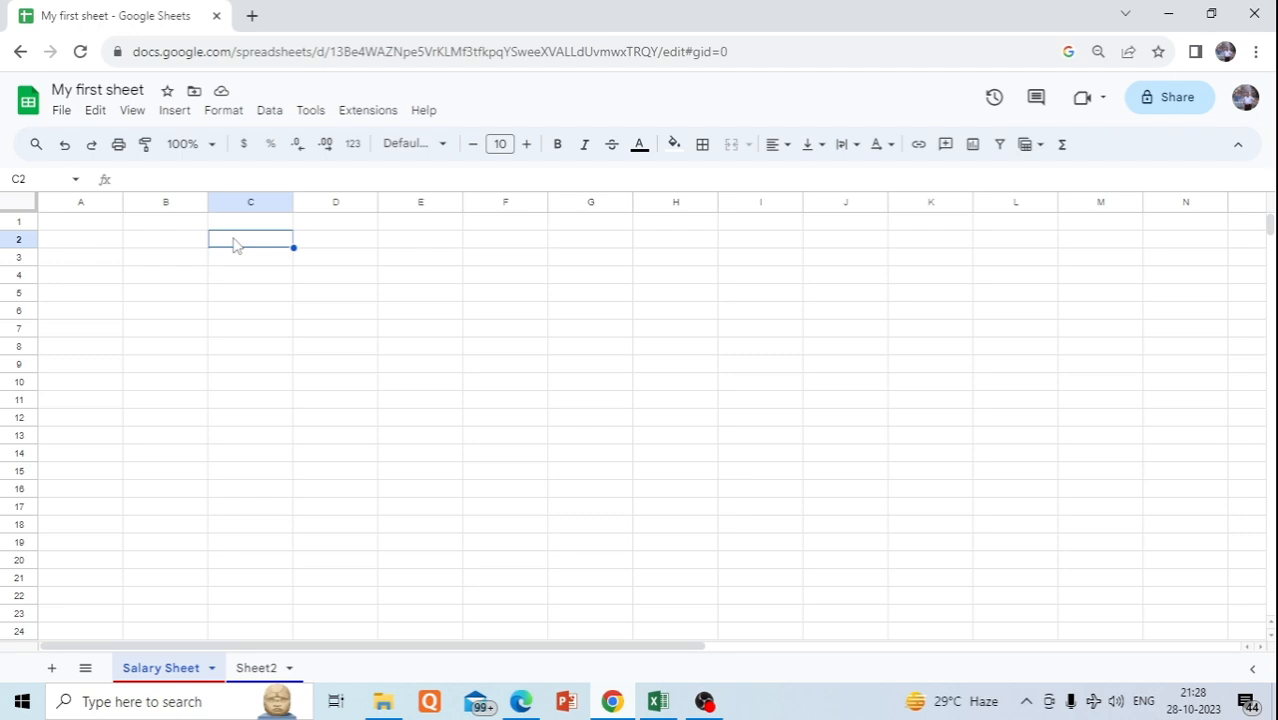
pyautogui.click(75, 225)
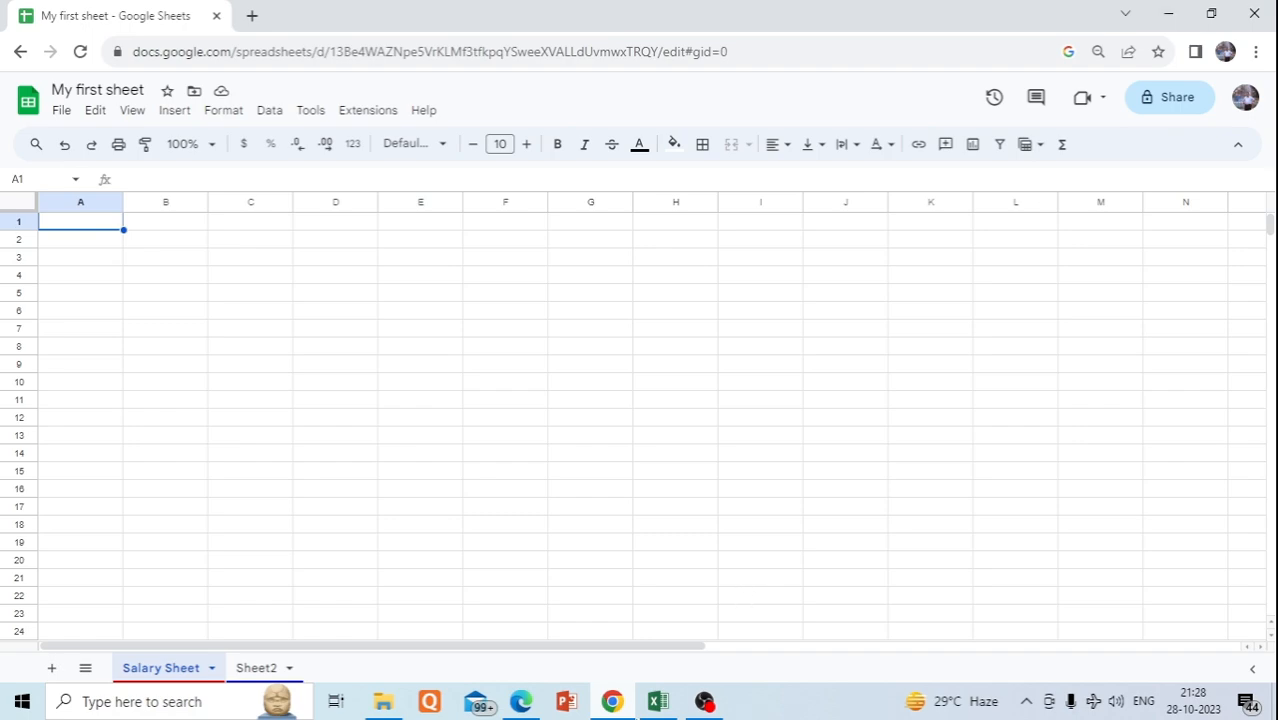
# Switch to the Salary Sheet workbook in Excel and copy the employee salary table in A1:K21.
pyautogui.click(656, 703)
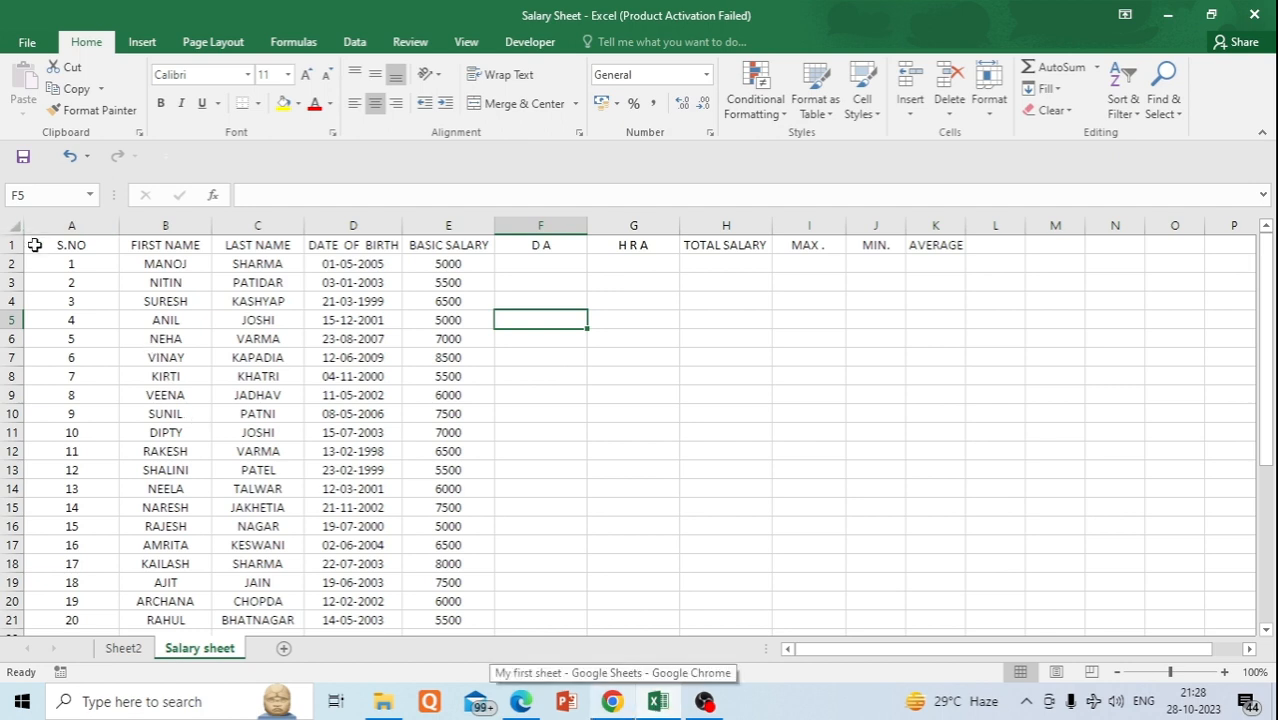
pyautogui.moveTo(34, 245)
pyautogui.mouseDown()
pyautogui.moveTo(312, 398)
pyautogui.moveTo(503, 593)
pyautogui.moveTo(553, 611)
pyautogui.moveTo(730, 622)
pyautogui.moveTo(919, 617)
pyautogui.mouseUp()
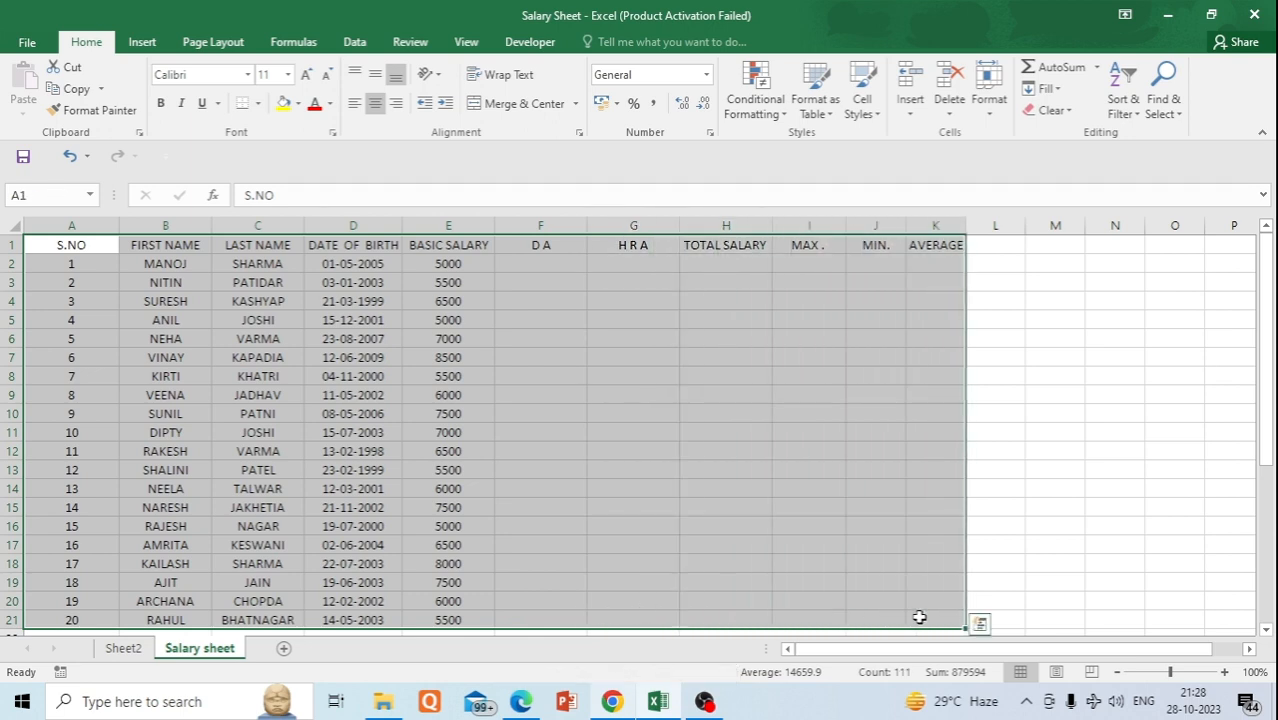
pyautogui.hotkey('ctrl', 'c')
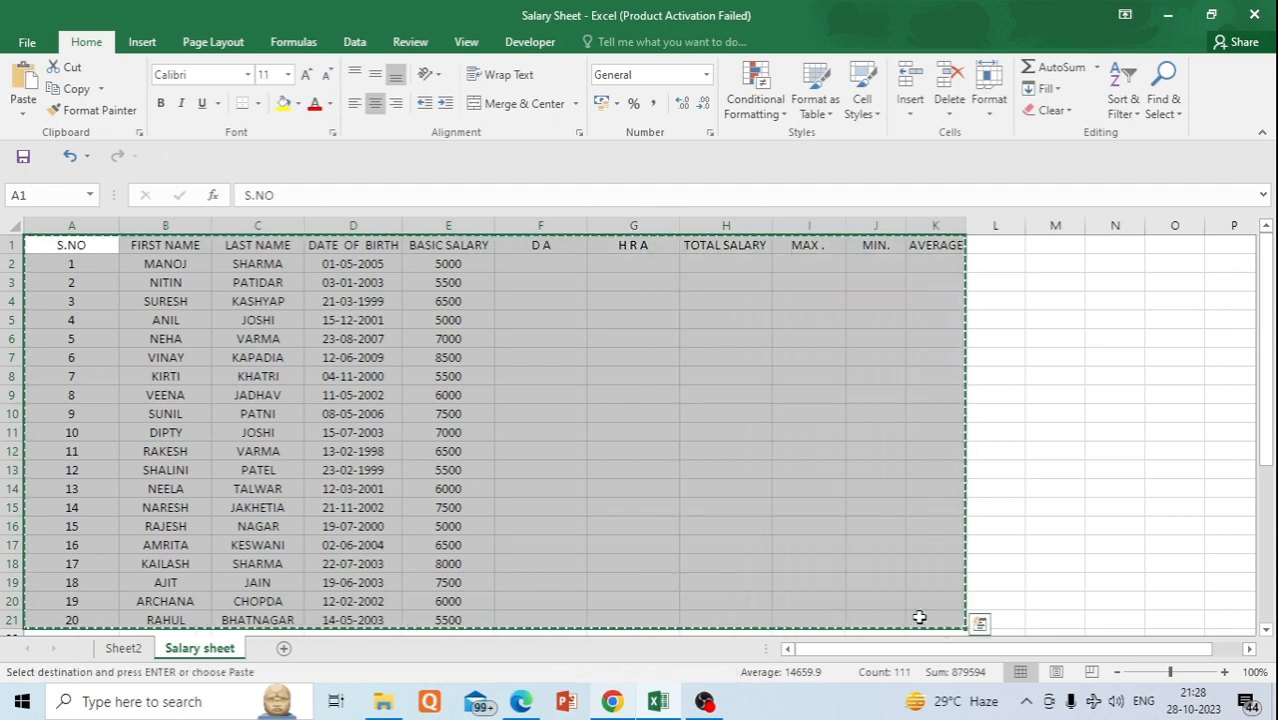
pyautogui.click(1022, 463)
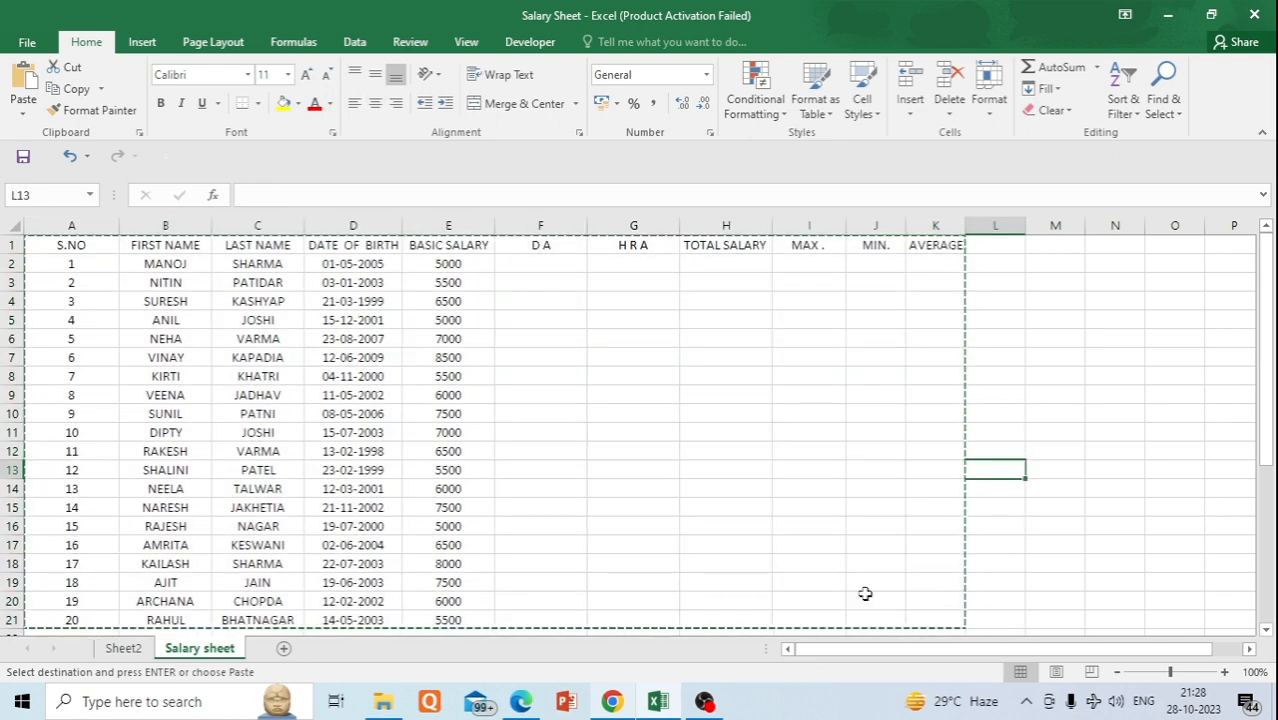
# Return to the Google Sheets spreadsheet and paste the copied salary table at cell A1 of Salary Sheet.
pyautogui.click(1166, 15)
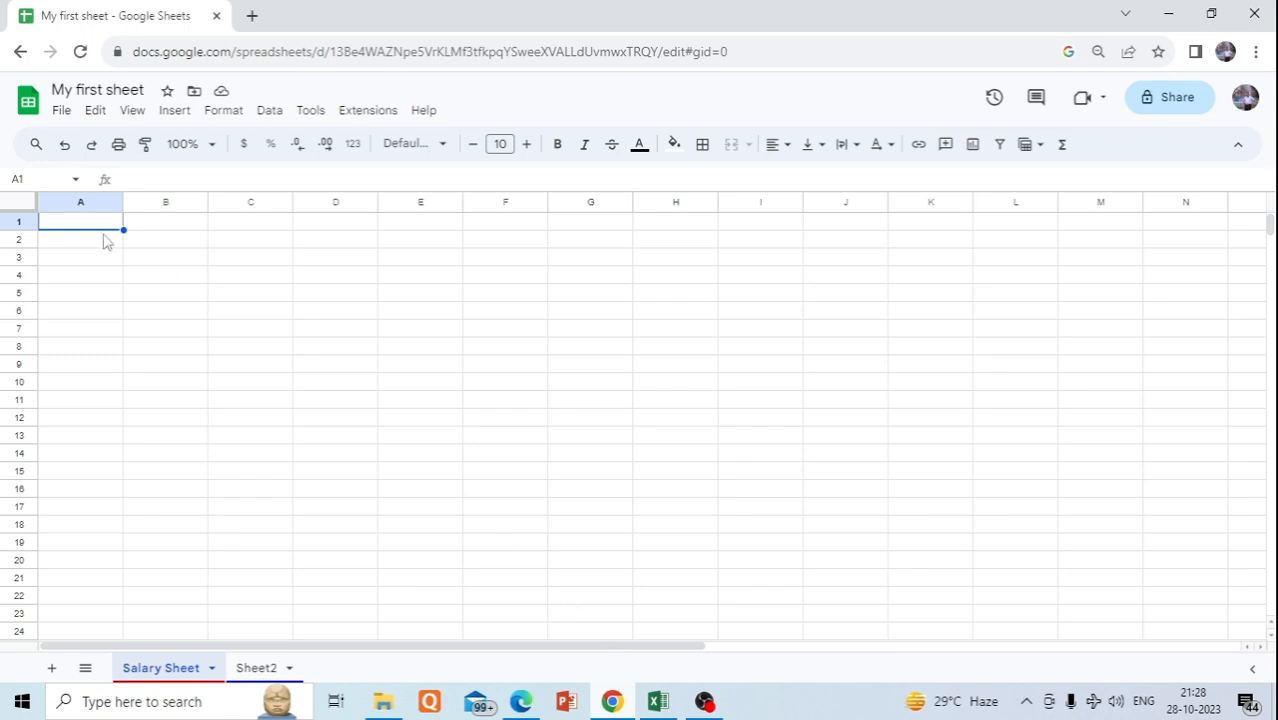
pyautogui.click(155, 228)
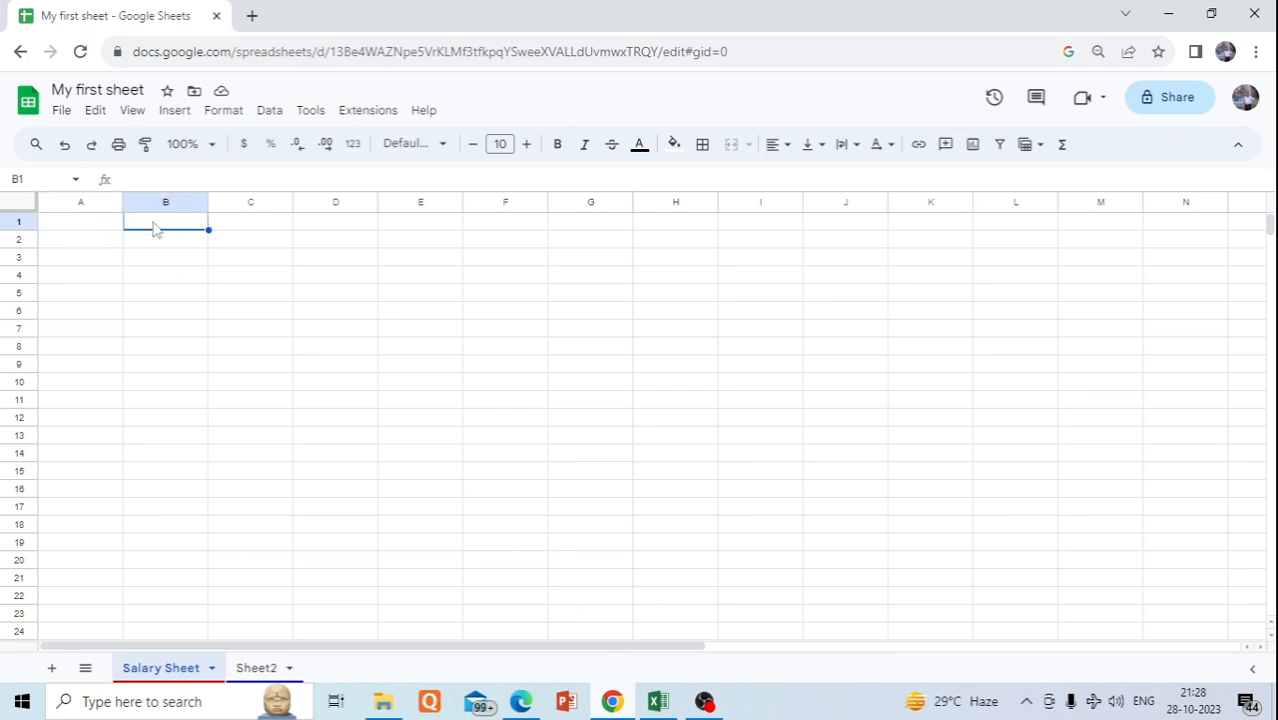
pyautogui.click(91, 228)
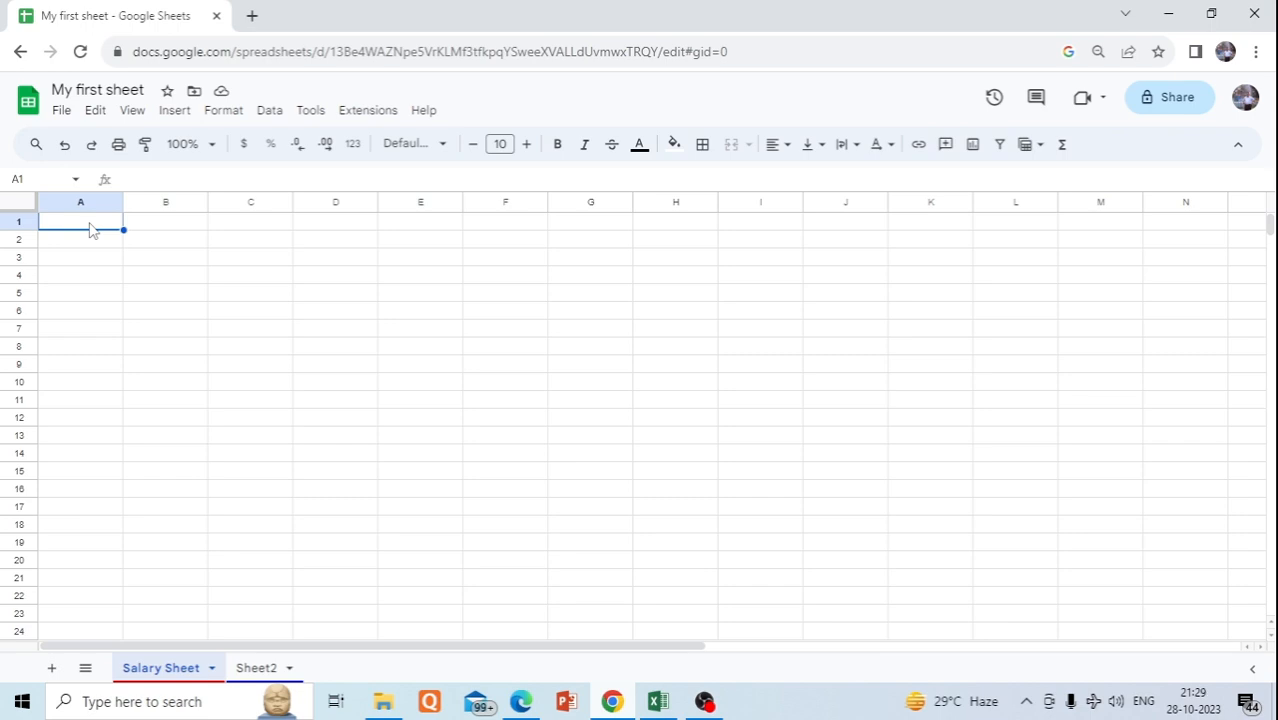
pyautogui.hotkey('ctrl', 'v')
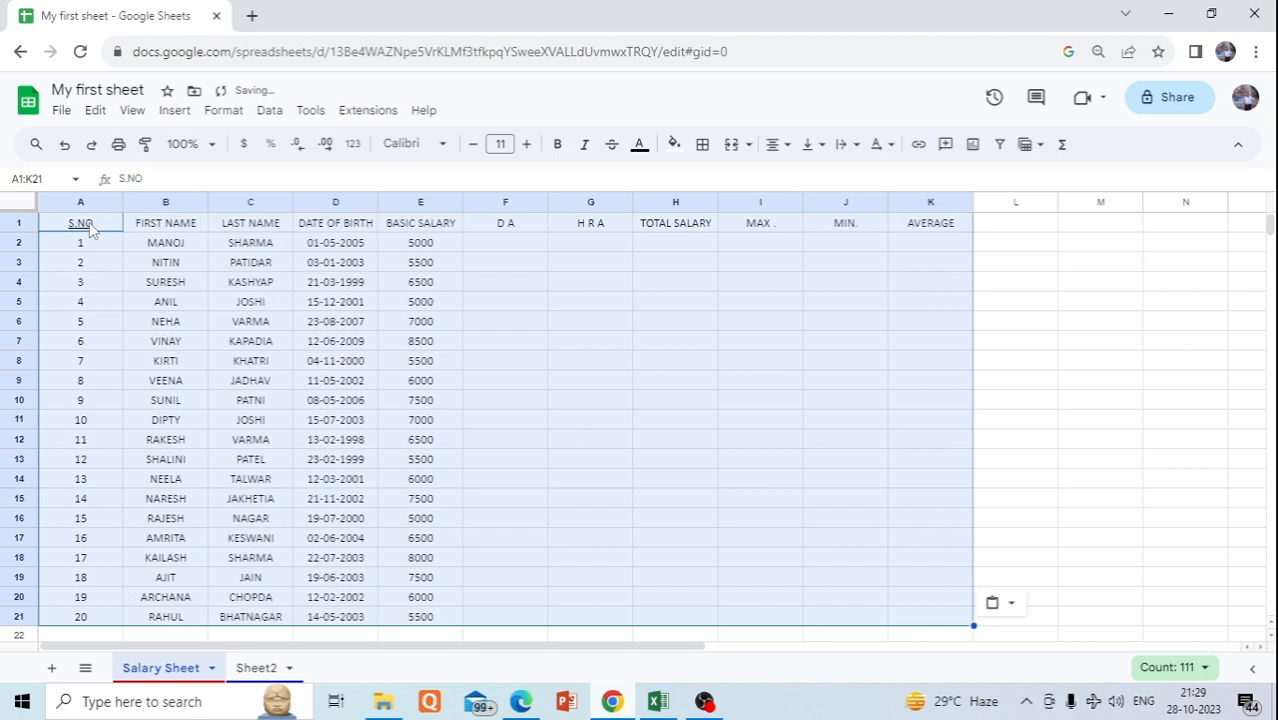
pyautogui.click(498, 328)
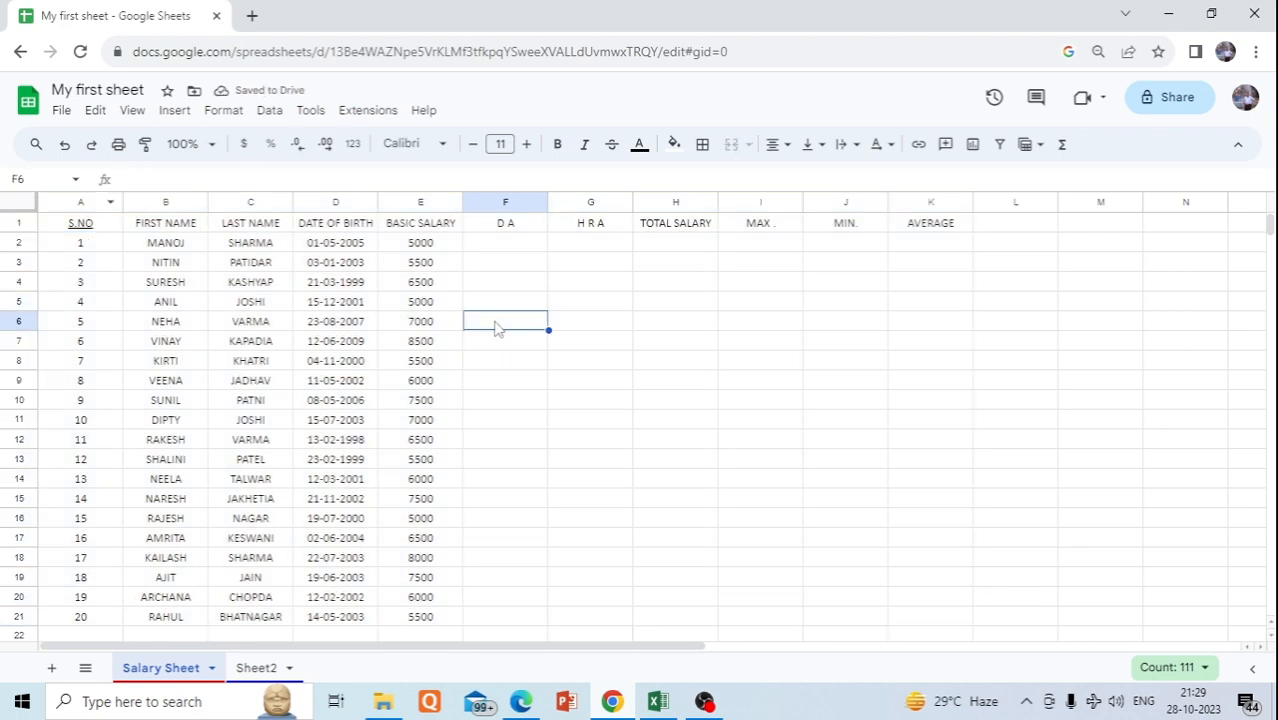
# Switch to the Excel workbook, center-align the empty cell L13, and return to the Google Sheets spreadsheet.
pyautogui.click(656, 703)
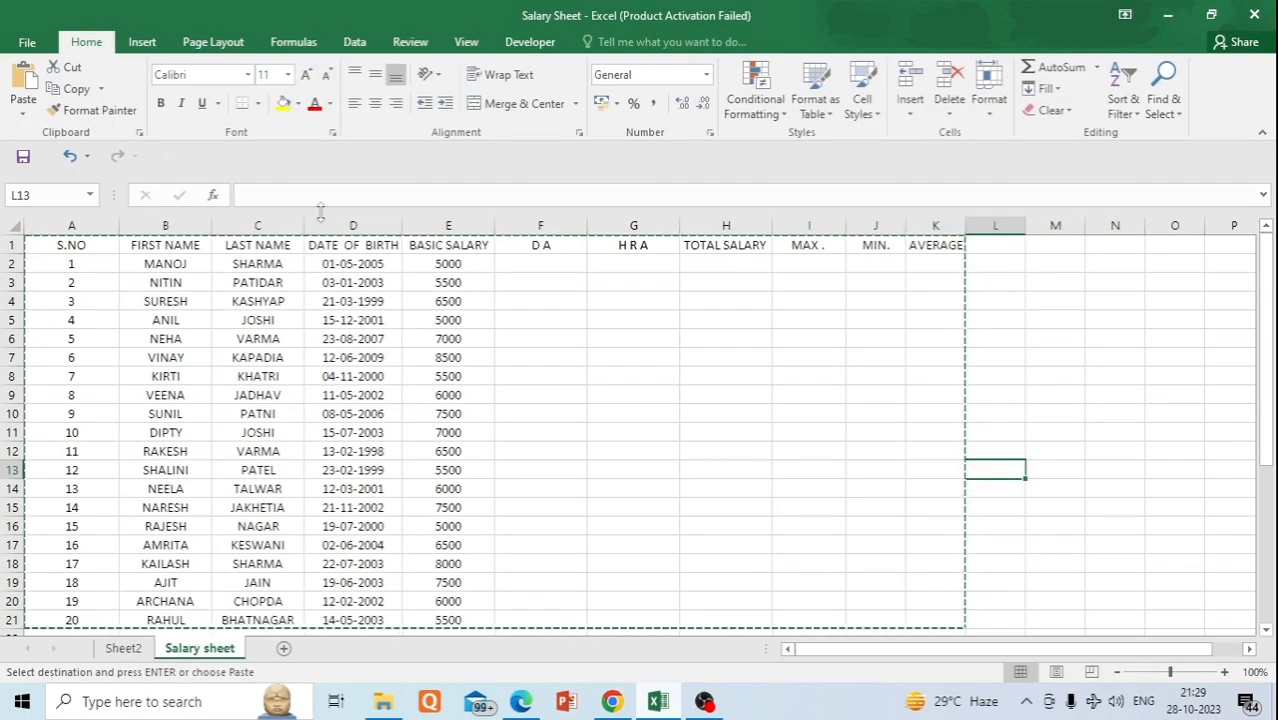
pyautogui.click(375, 105)
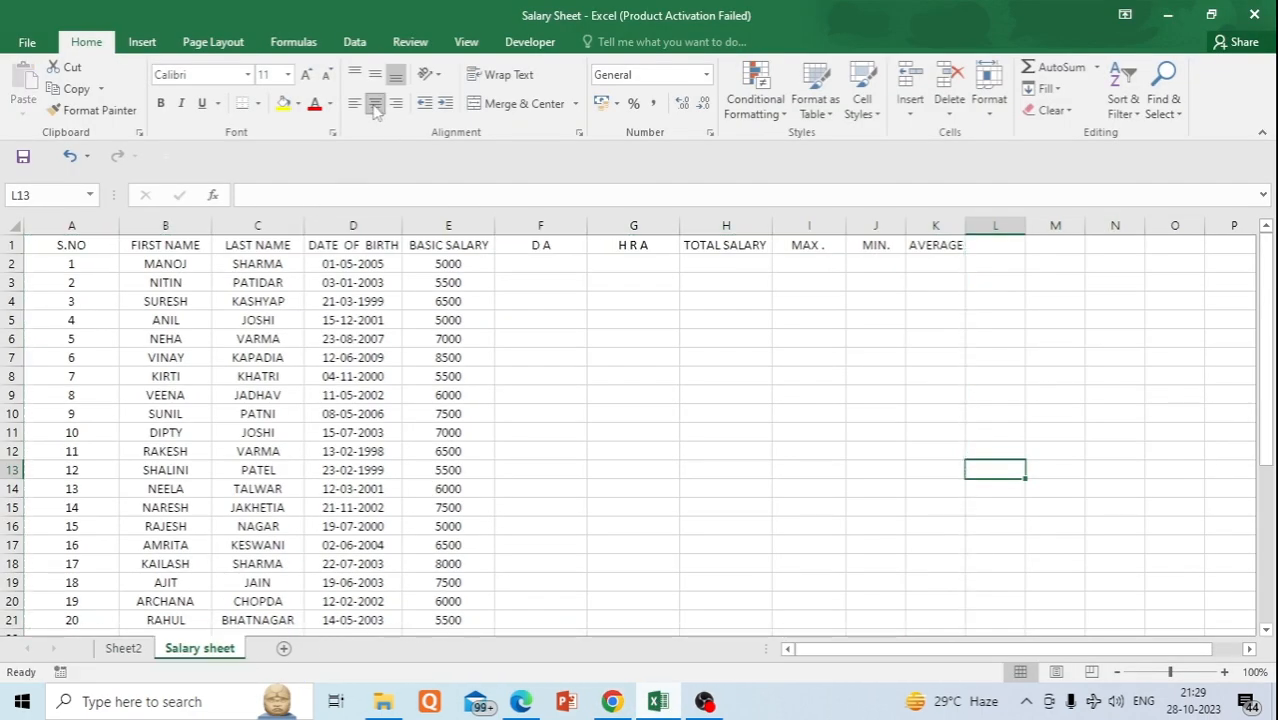
pyautogui.click(619, 507)
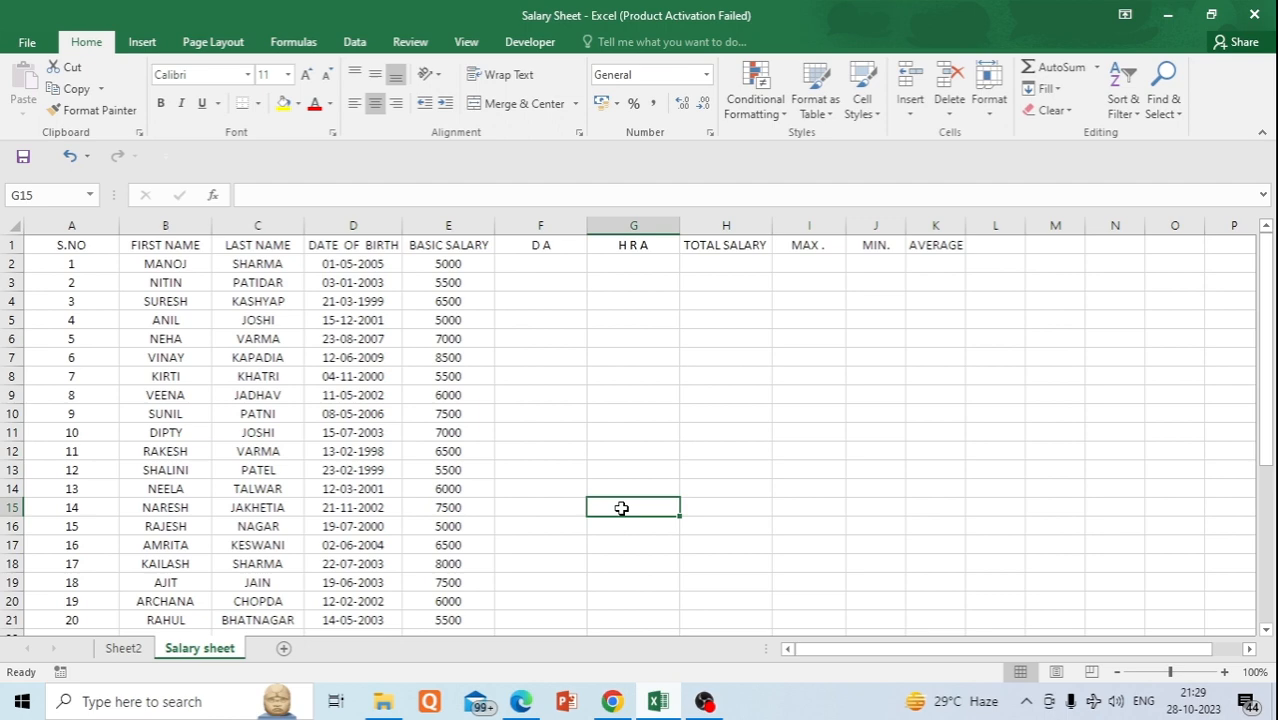
pyautogui.click(1172, 14)
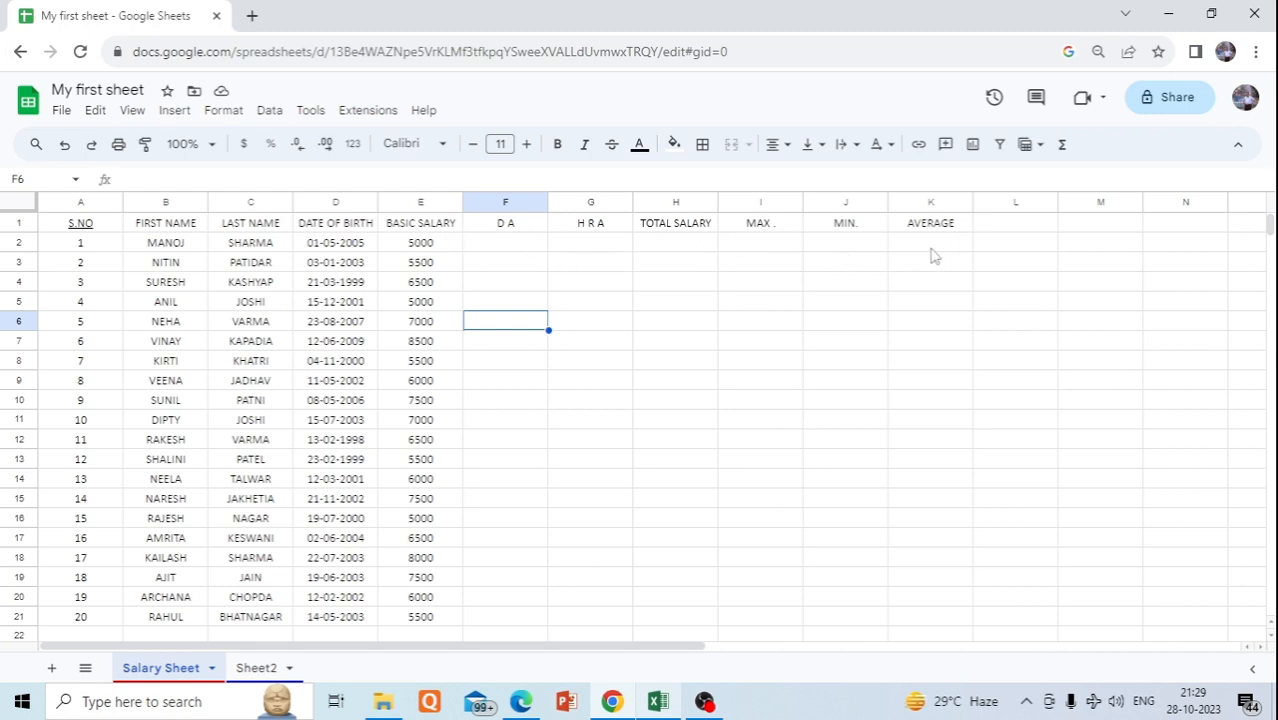
# Calculate the D A column by entering =E2*15% in cell F2 and filling the formula down to F21.
pyautogui.click(505, 245)
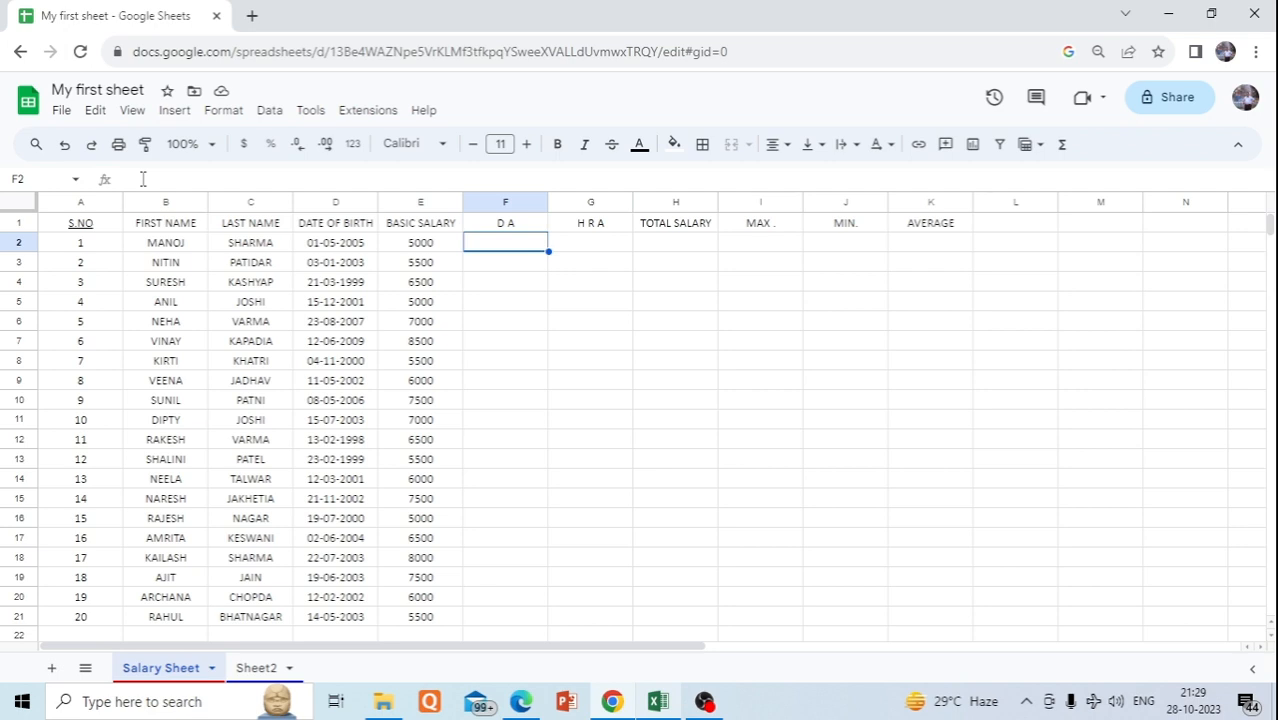
pyautogui.write('=')
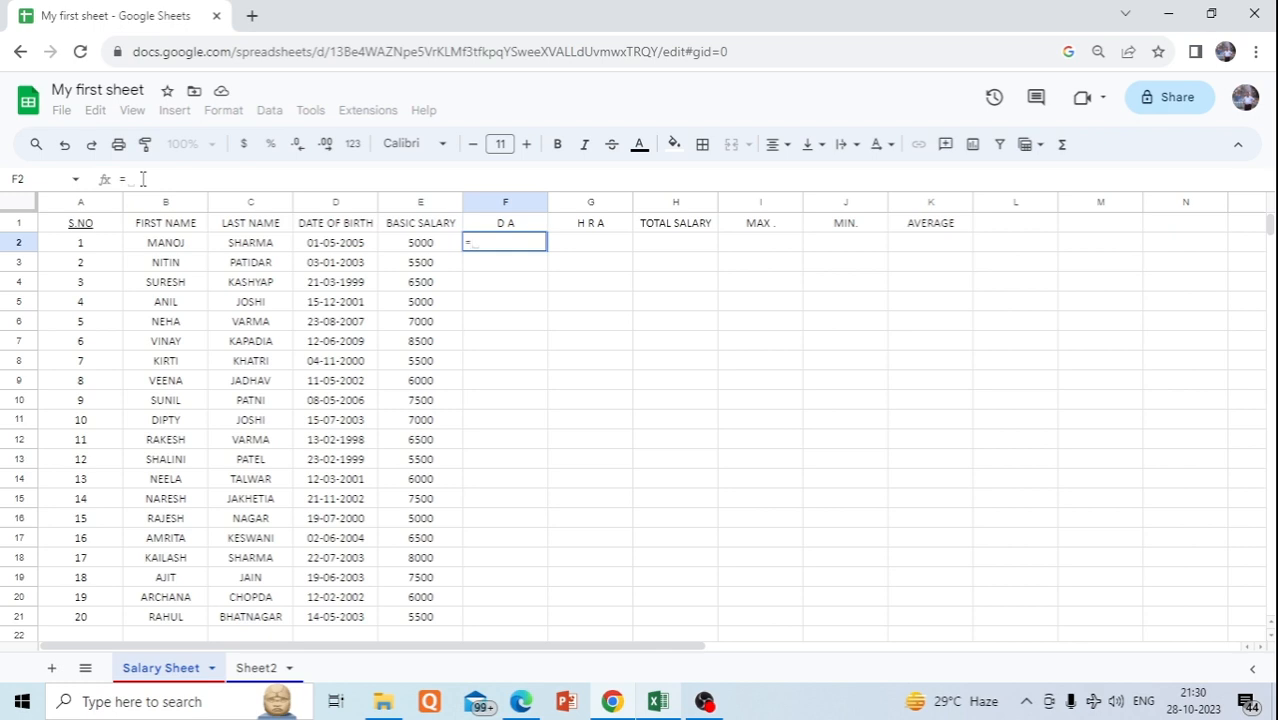
pyautogui.click(422, 247)
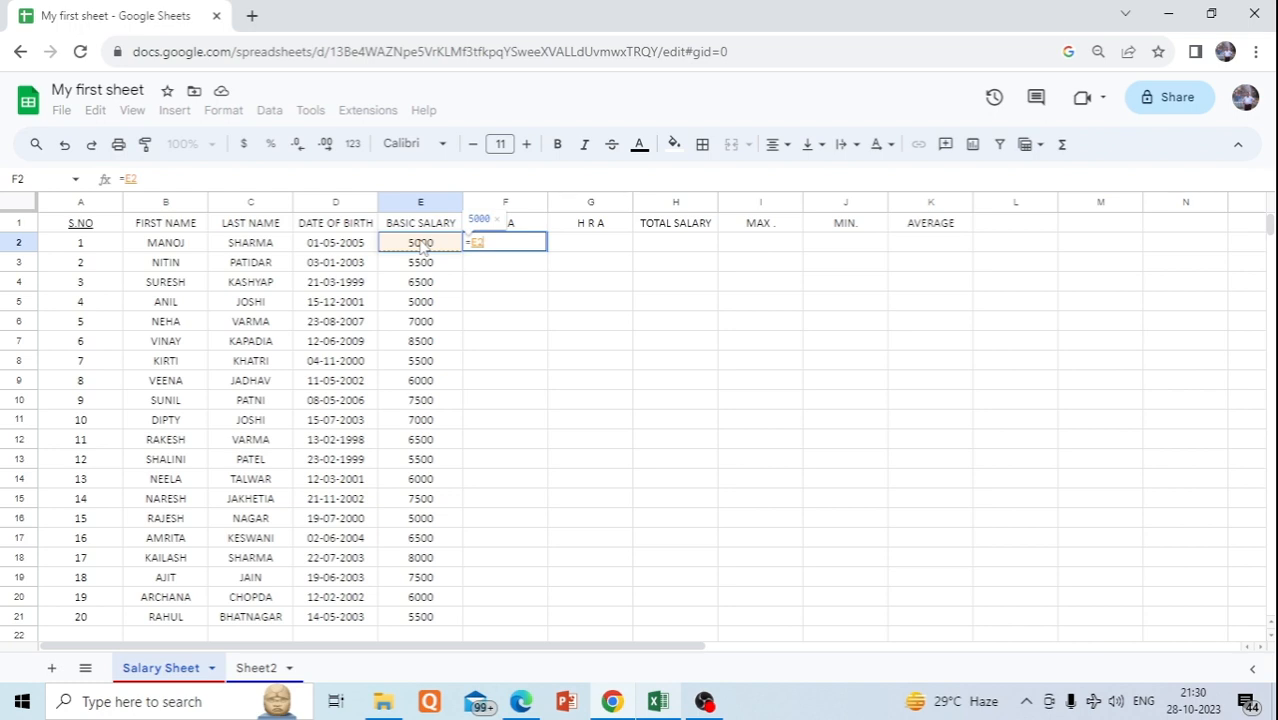
pyautogui.write('*')
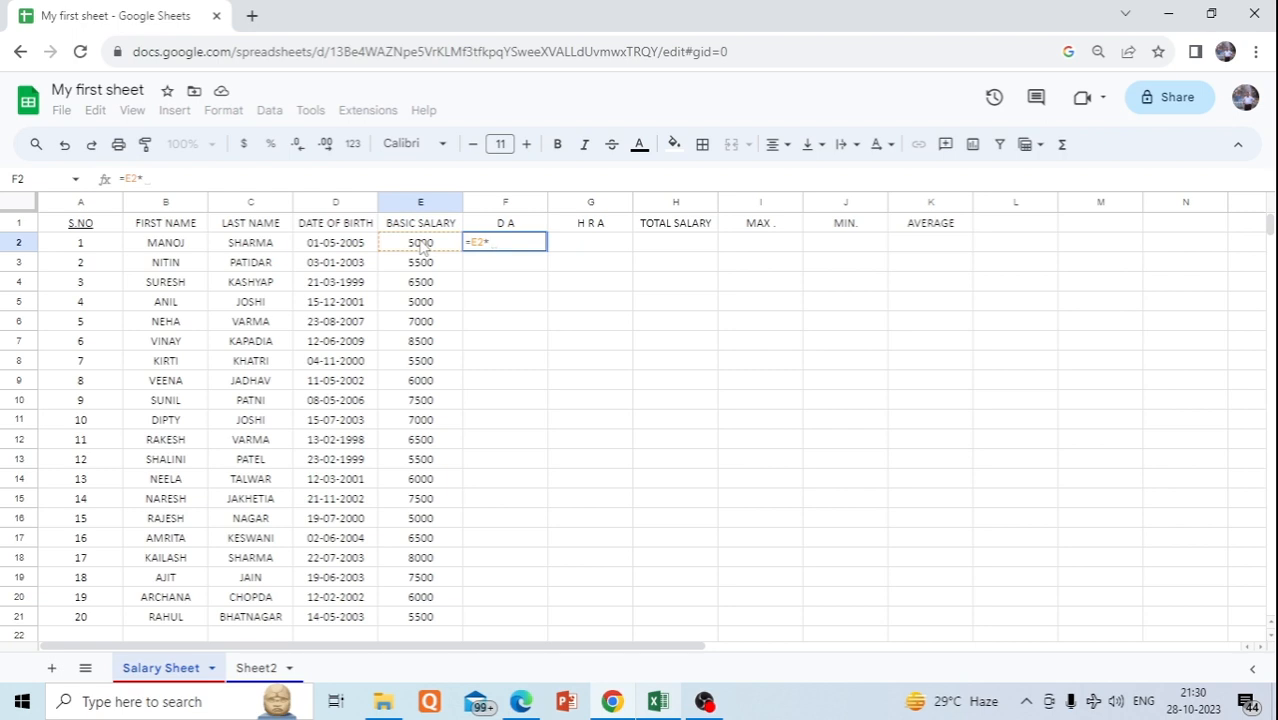
pyautogui.write('15')
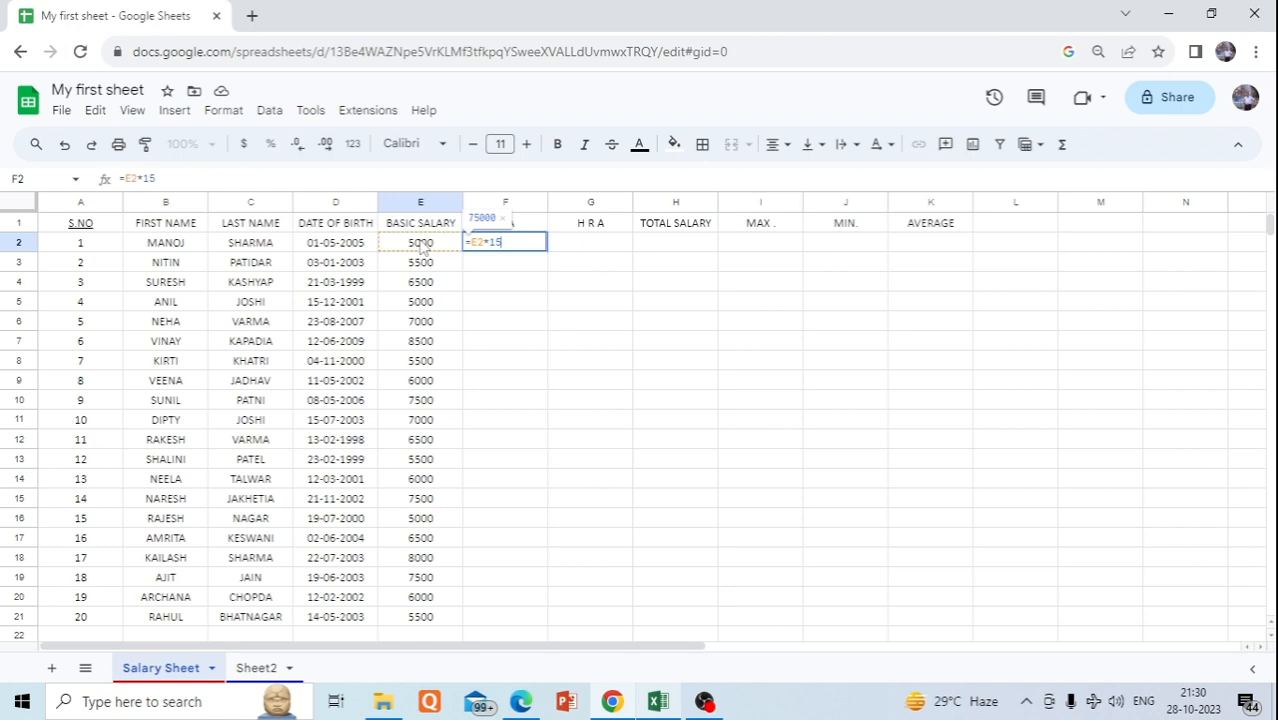
pyautogui.write('%')
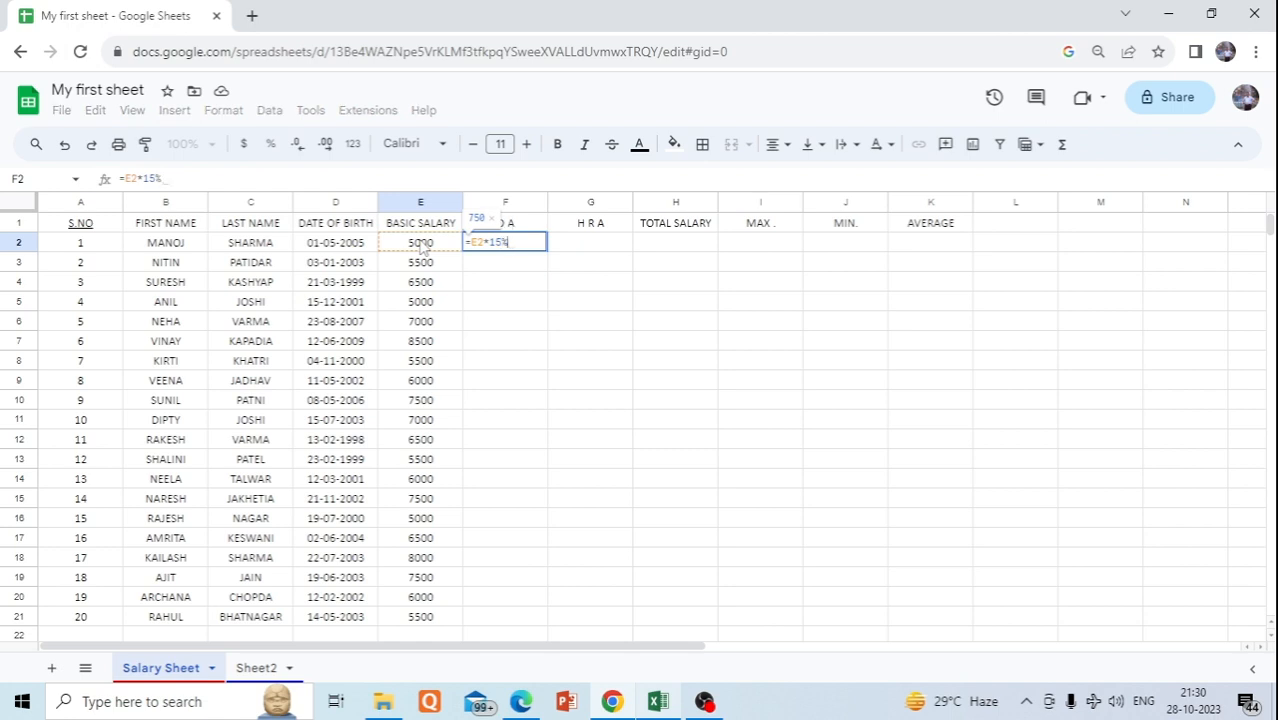
pyautogui.press('Return')
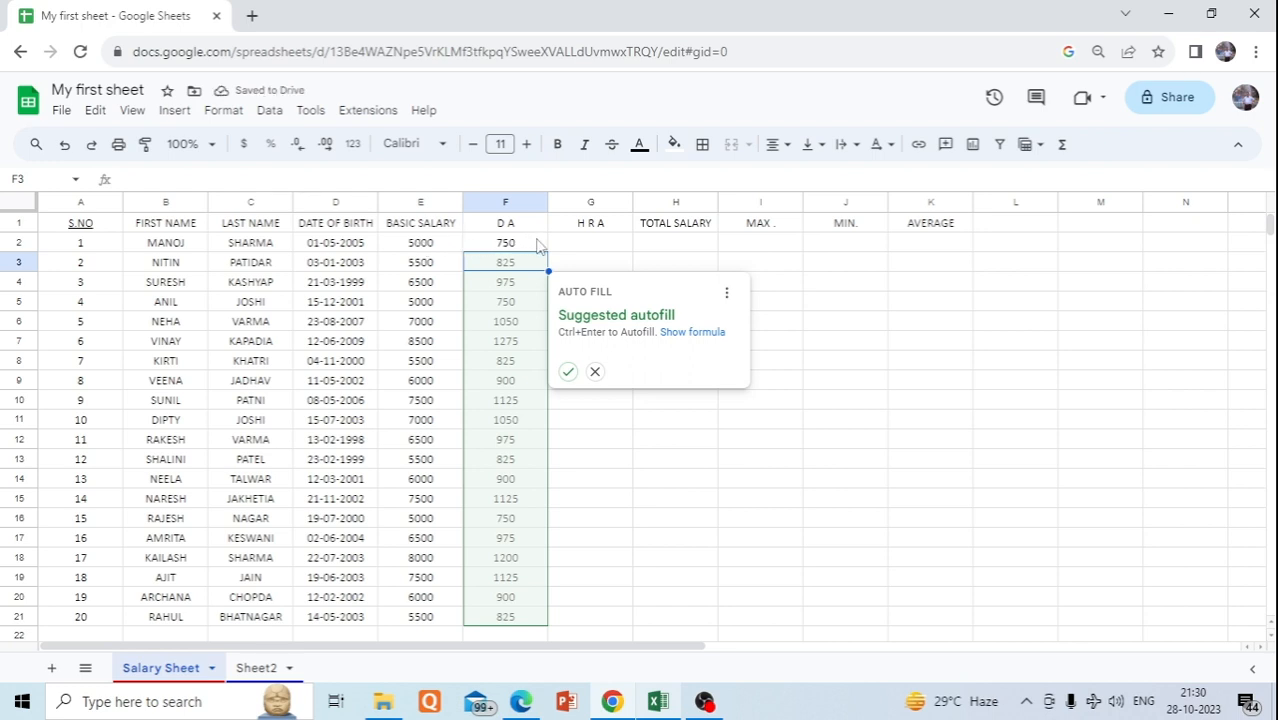
pyautogui.click(537, 246)
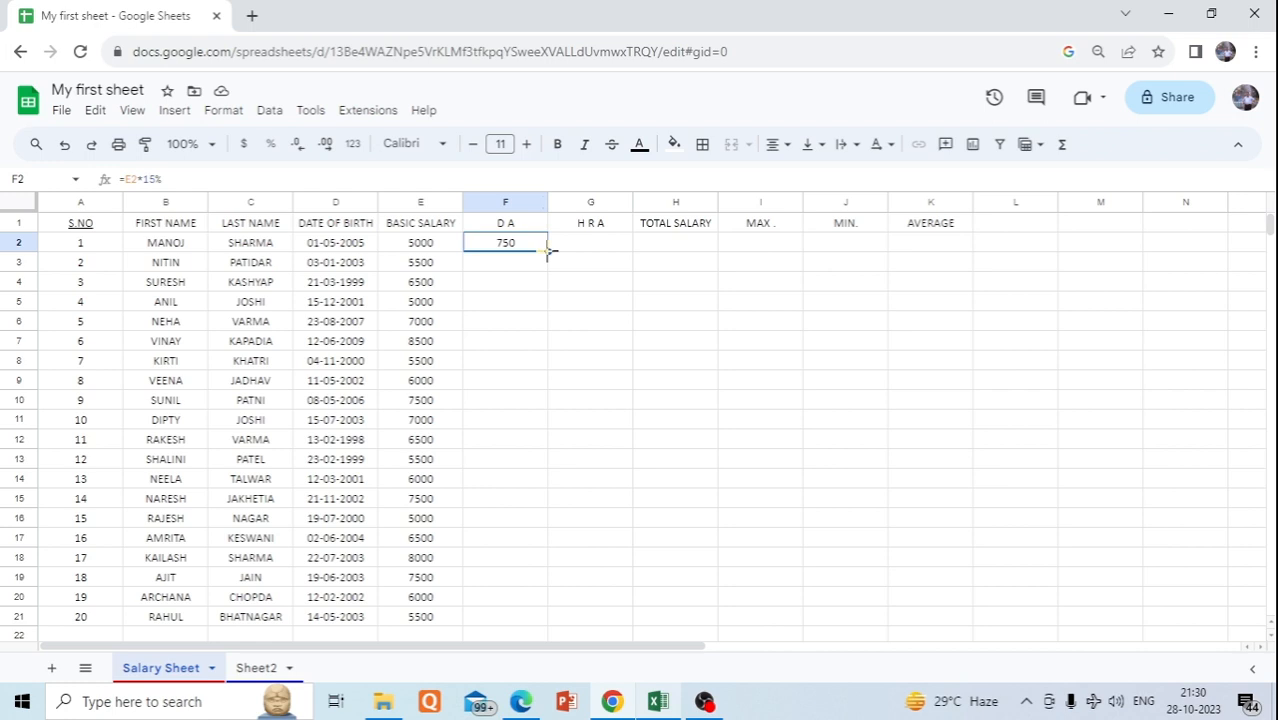
pyautogui.moveTo(548, 251); pyautogui.dragTo(553, 625)
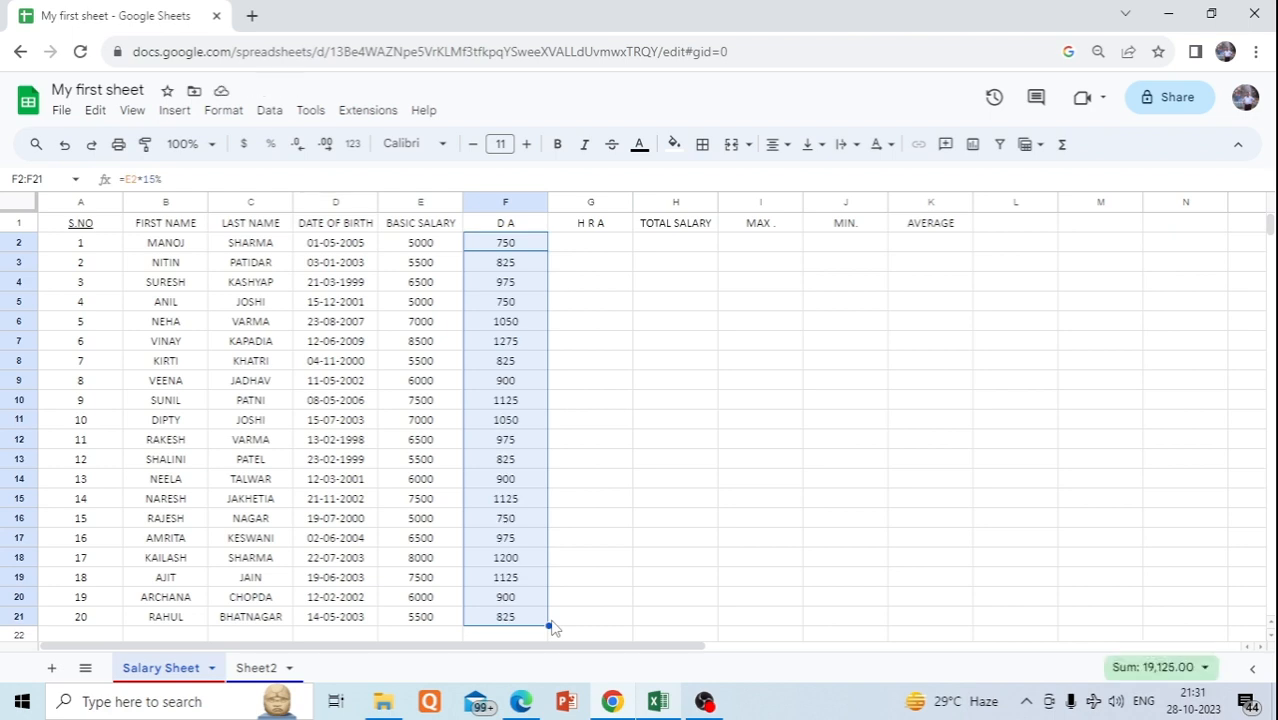
# Calculate the H R A column by entering =E2*10% in cell G2 and filling the formula down to G21.
pyautogui.click(595, 243)
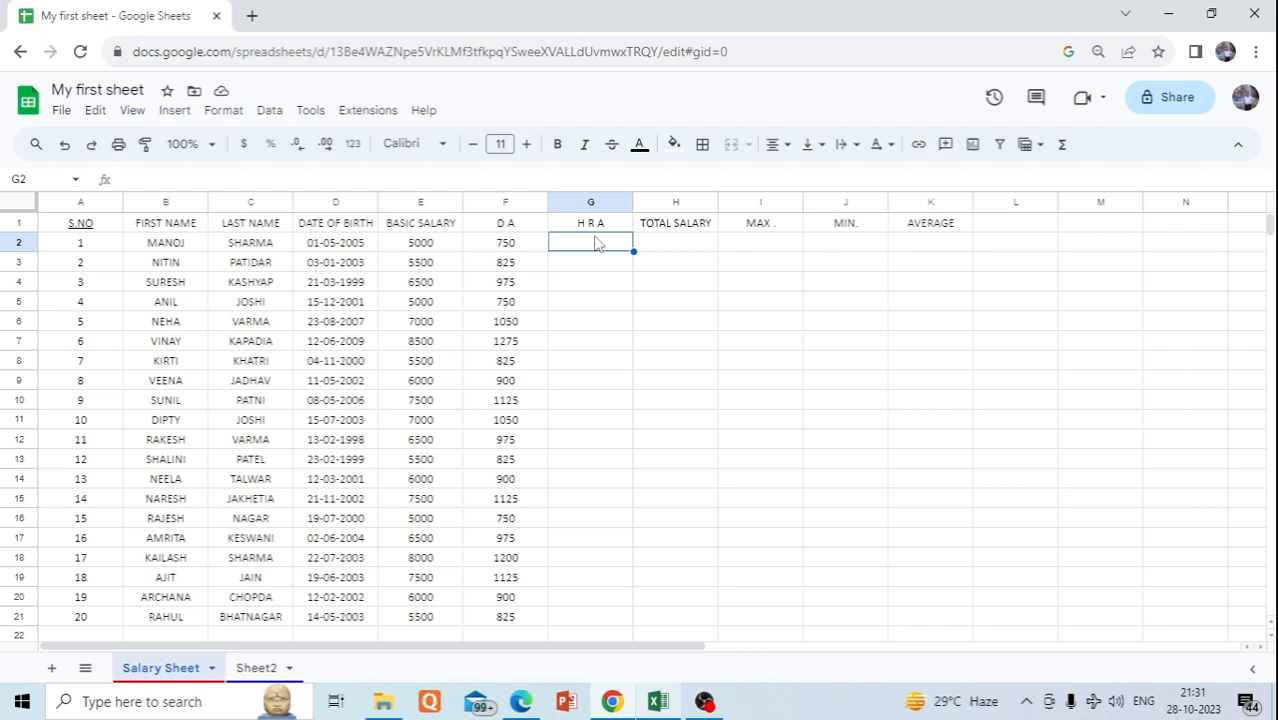
pyautogui.write('=')
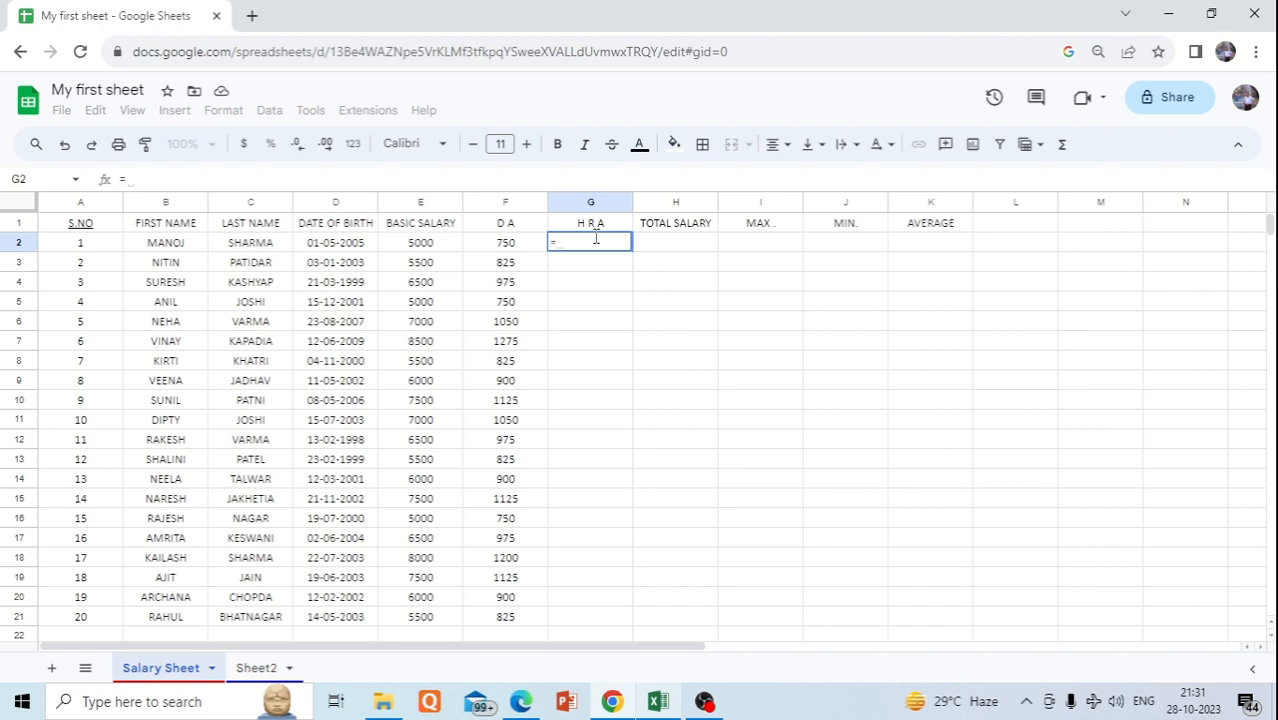
pyautogui.click(423, 249)
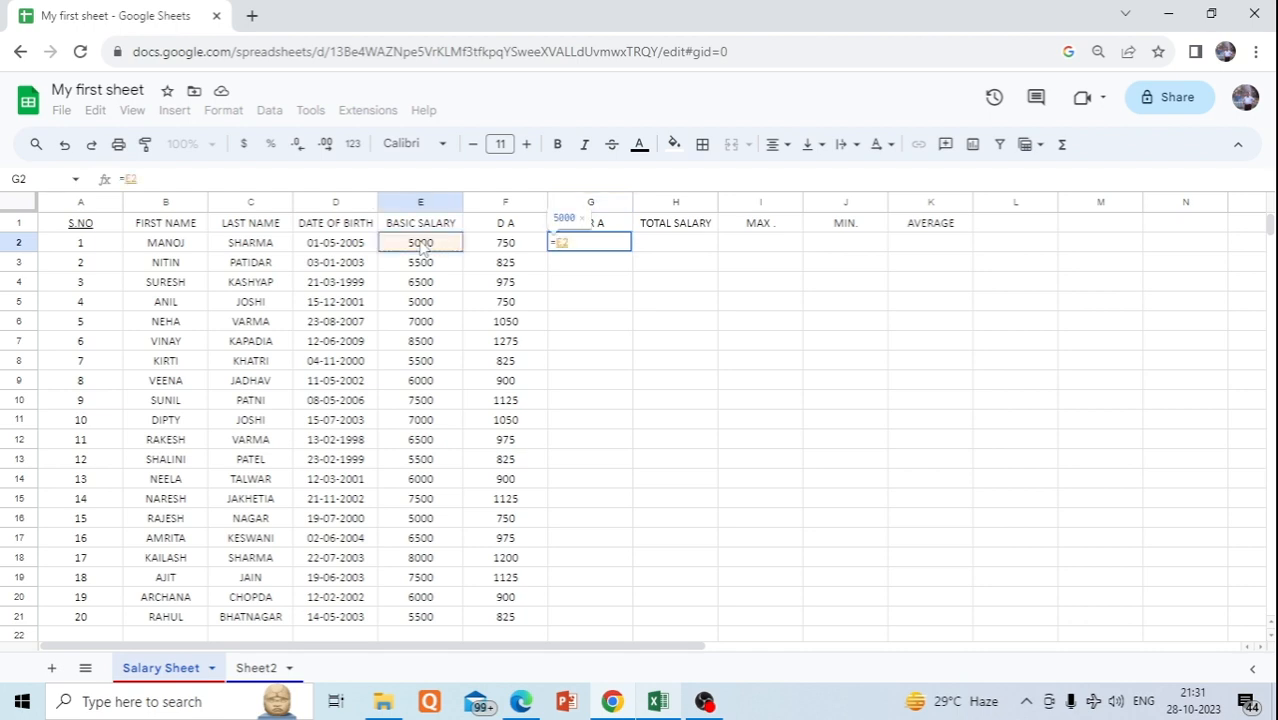
pyautogui.write('*')
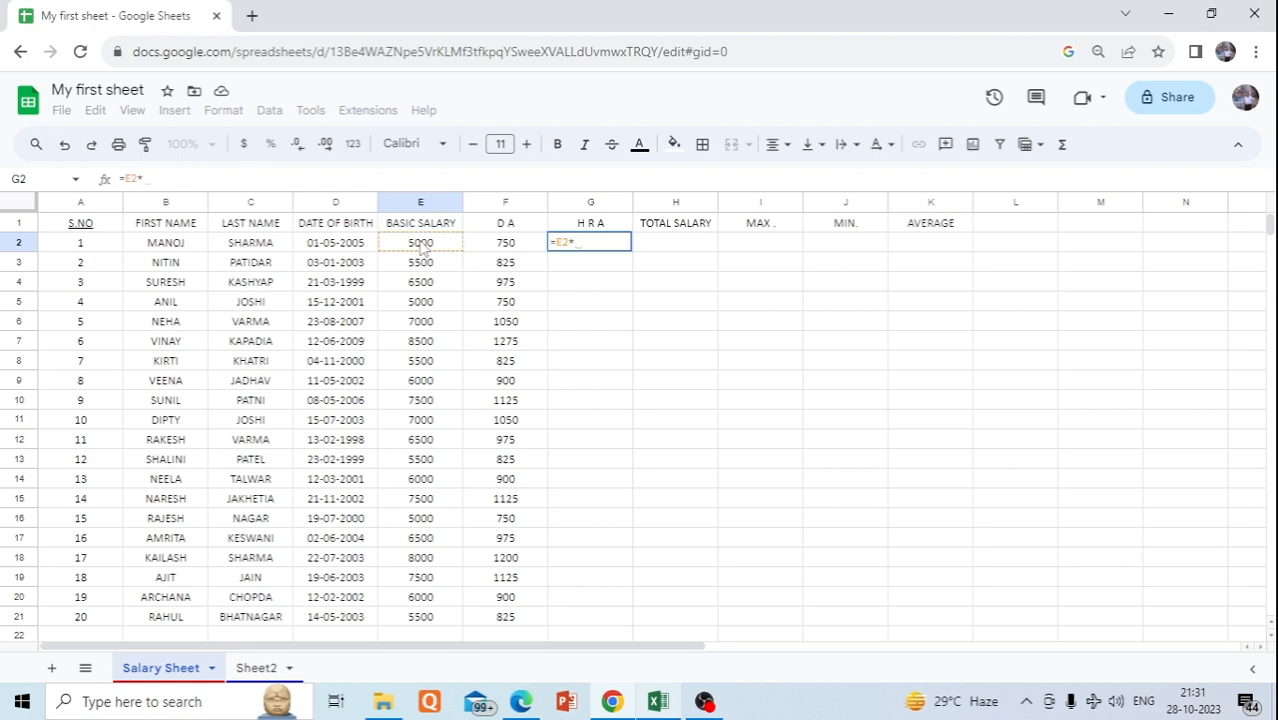
pyautogui.write('19')
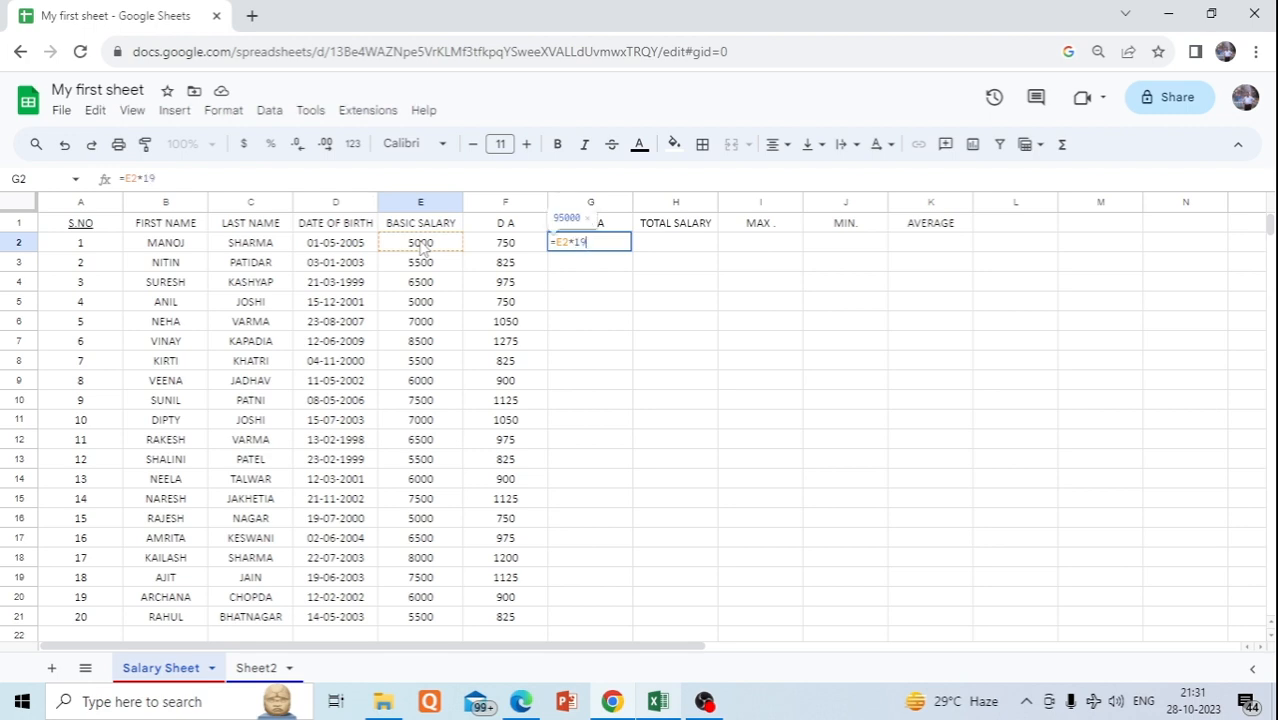
pyautogui.press('BackSpace')
pyautogui.write('0%')
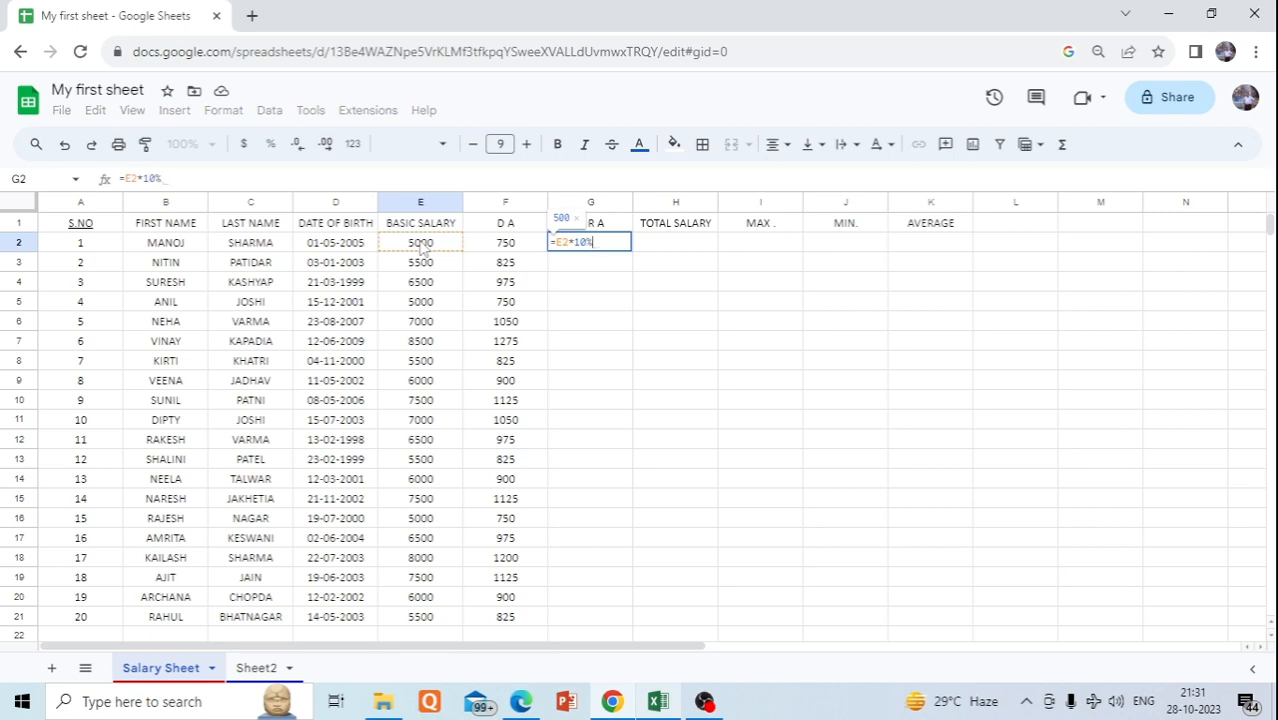
pyautogui.press('Return')
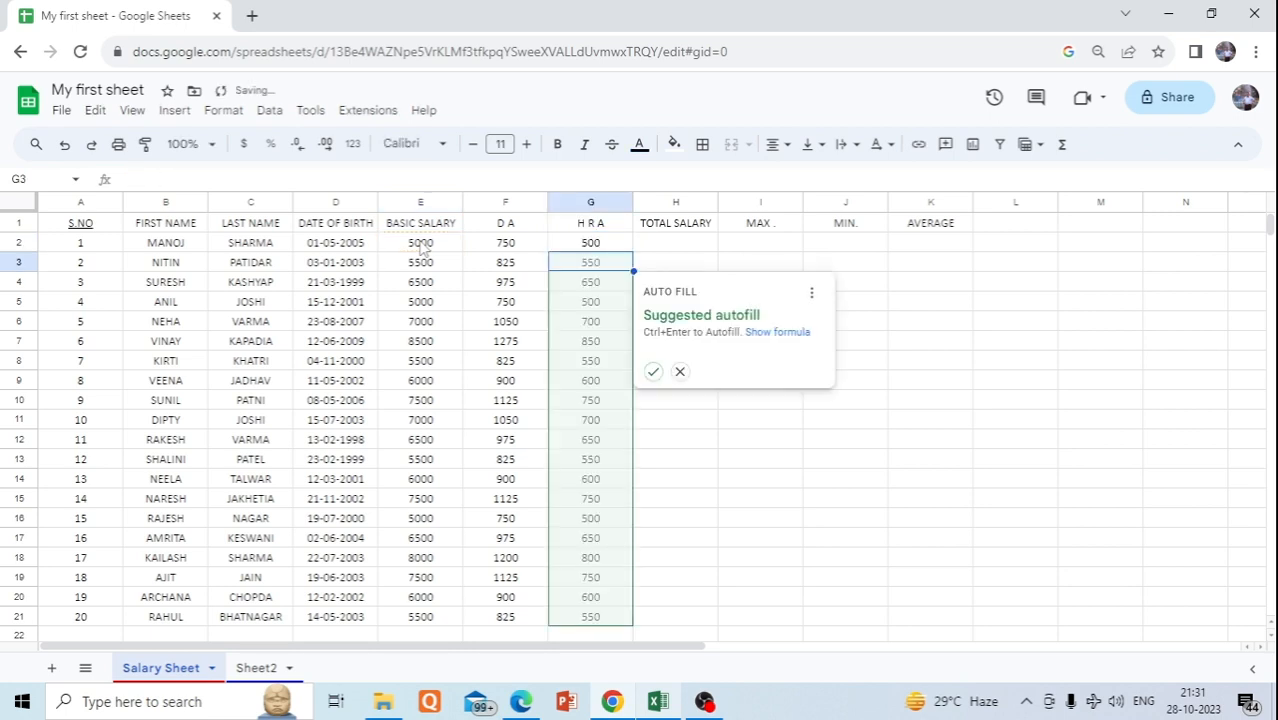
pyautogui.click(621, 244)
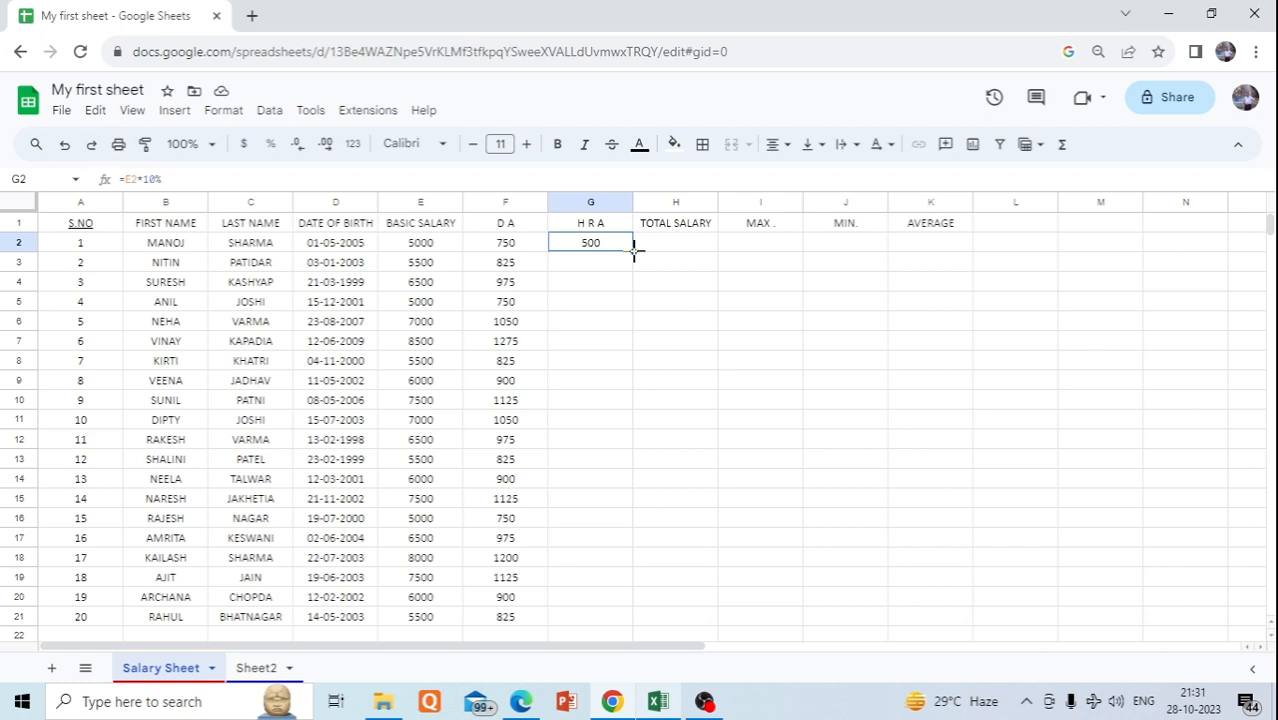
pyautogui.doubleClick(633, 250)
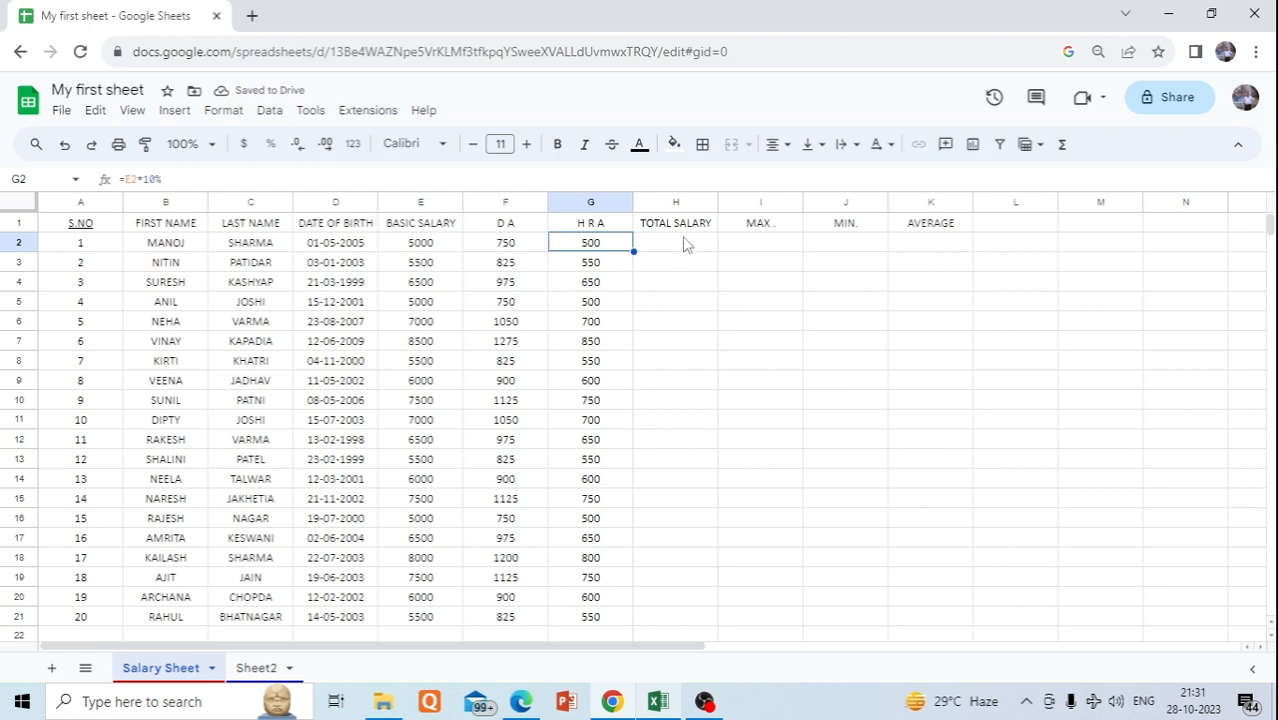
# Calculate the TOTAL SALARY column by inserting =SUM(E2:G2) in cell H2 and filling the formula down to H21.
pyautogui.click(684, 243)
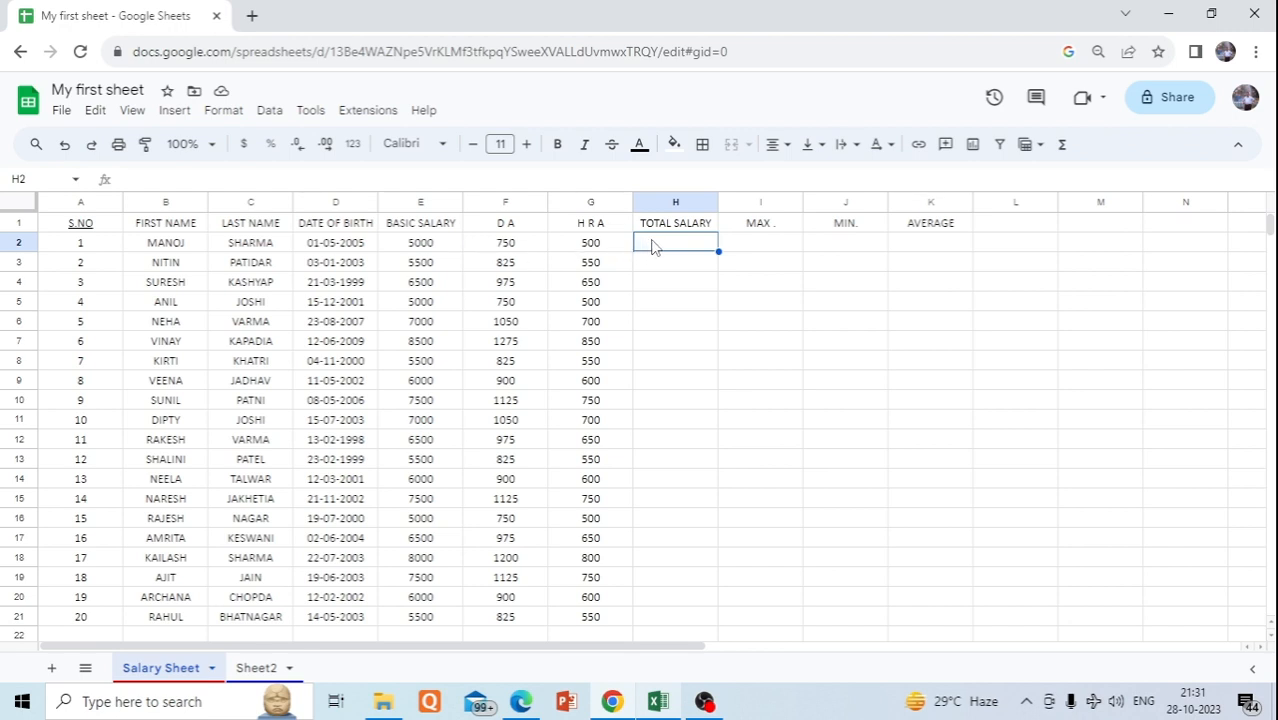
pyautogui.click(1063, 147)
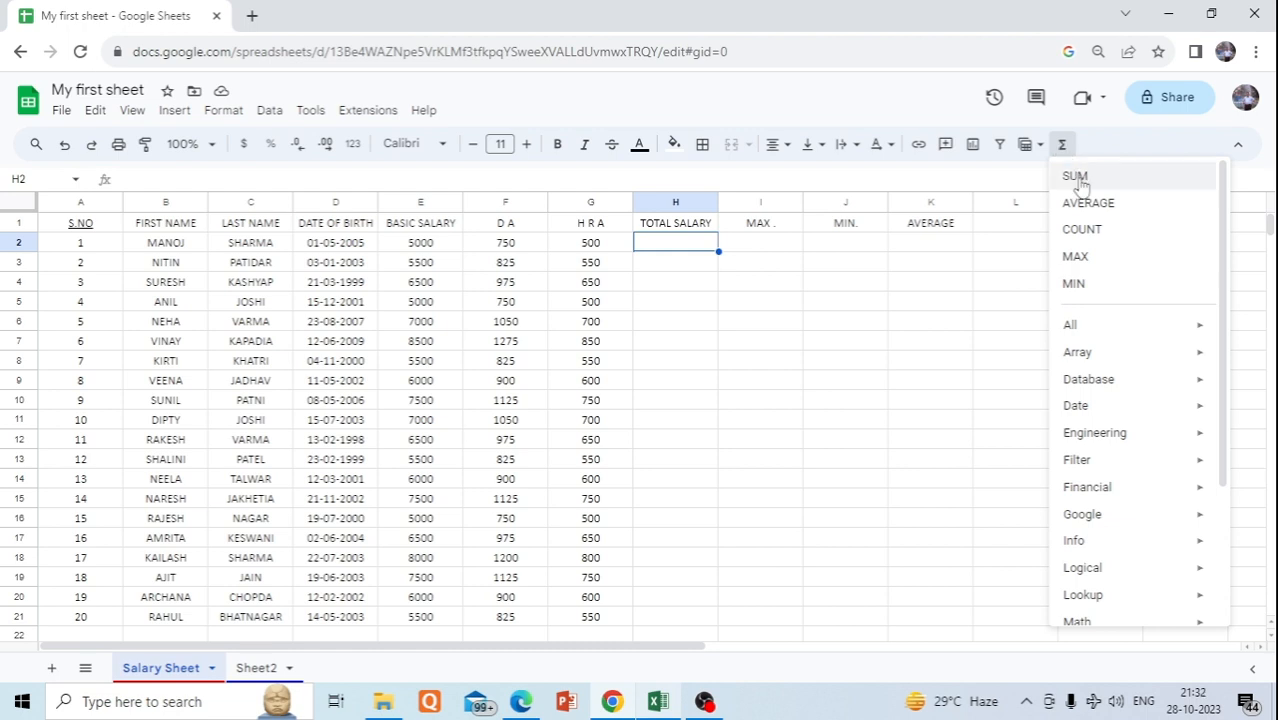
pyautogui.click(1078, 176)
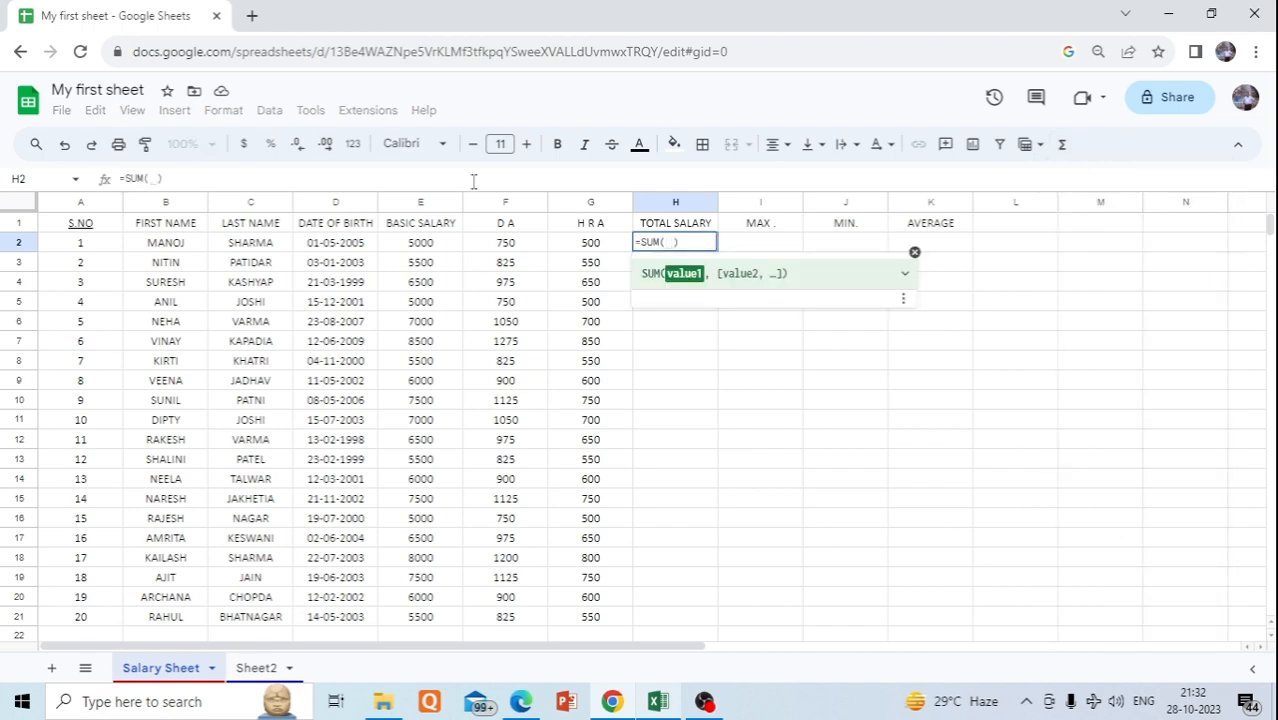
pyautogui.click(419, 249)
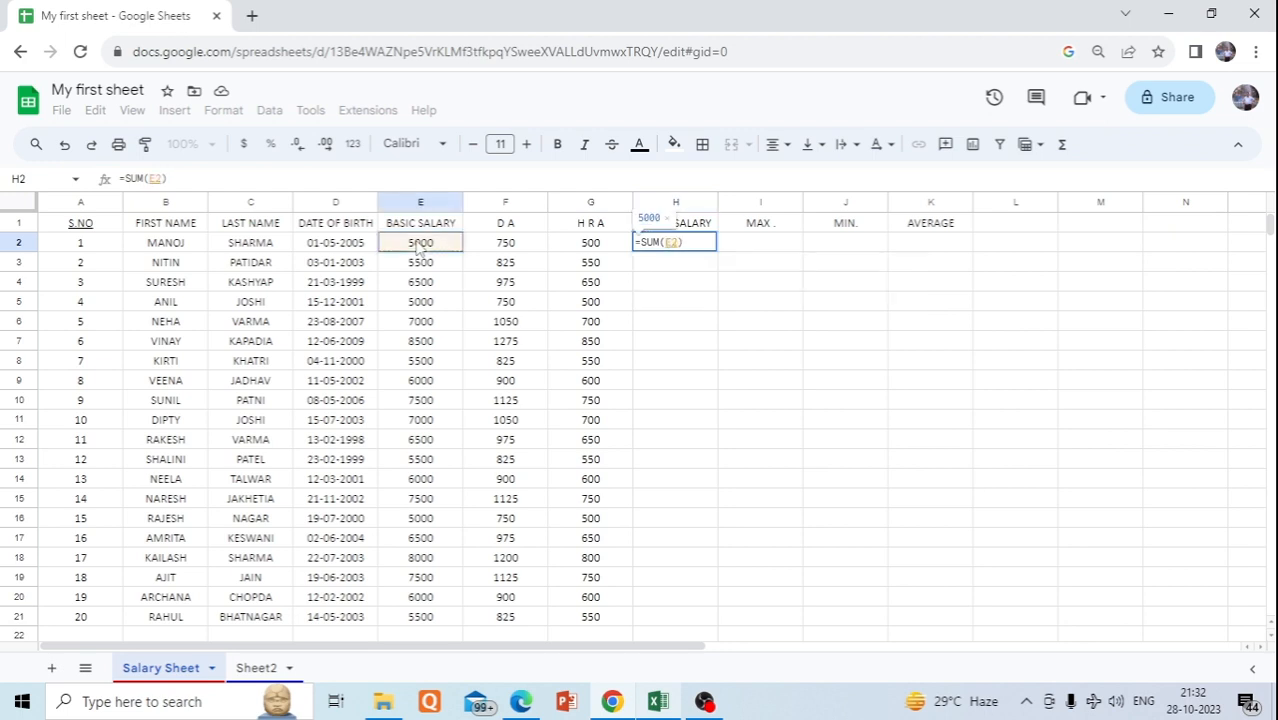
pyautogui.moveTo(419, 249); pyautogui.dragTo(558, 248)
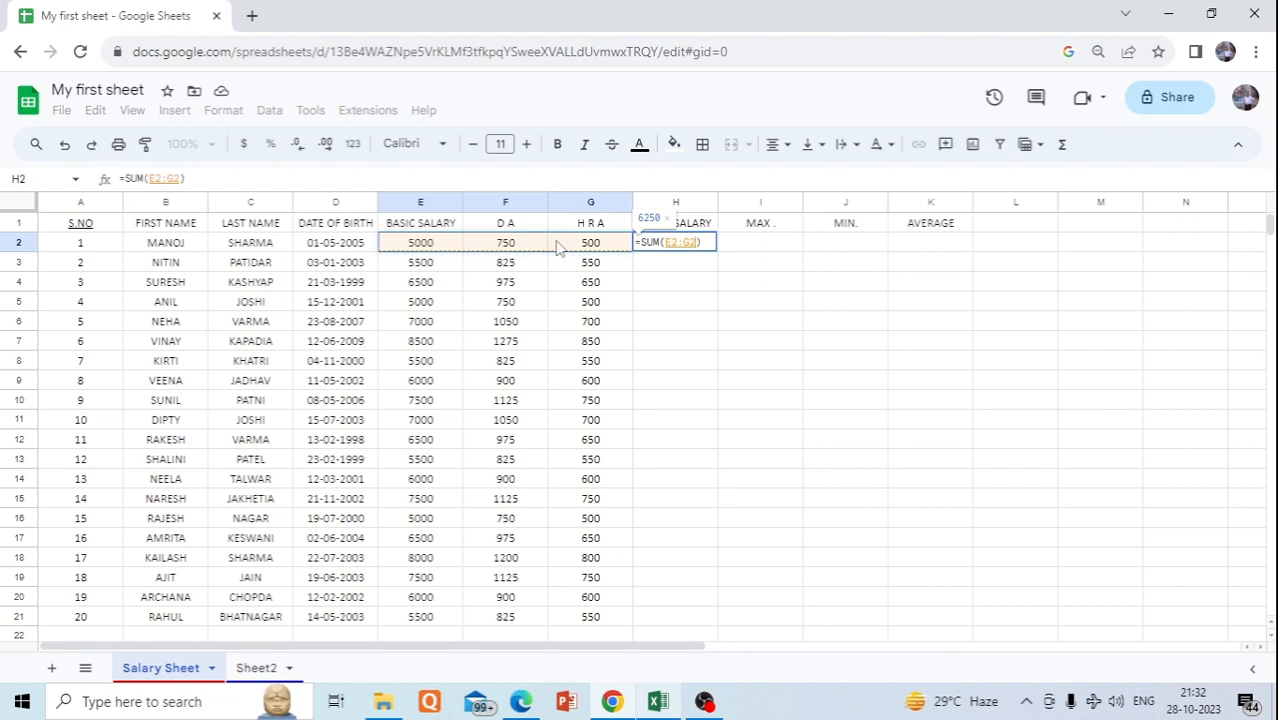
pyautogui.press('Return')
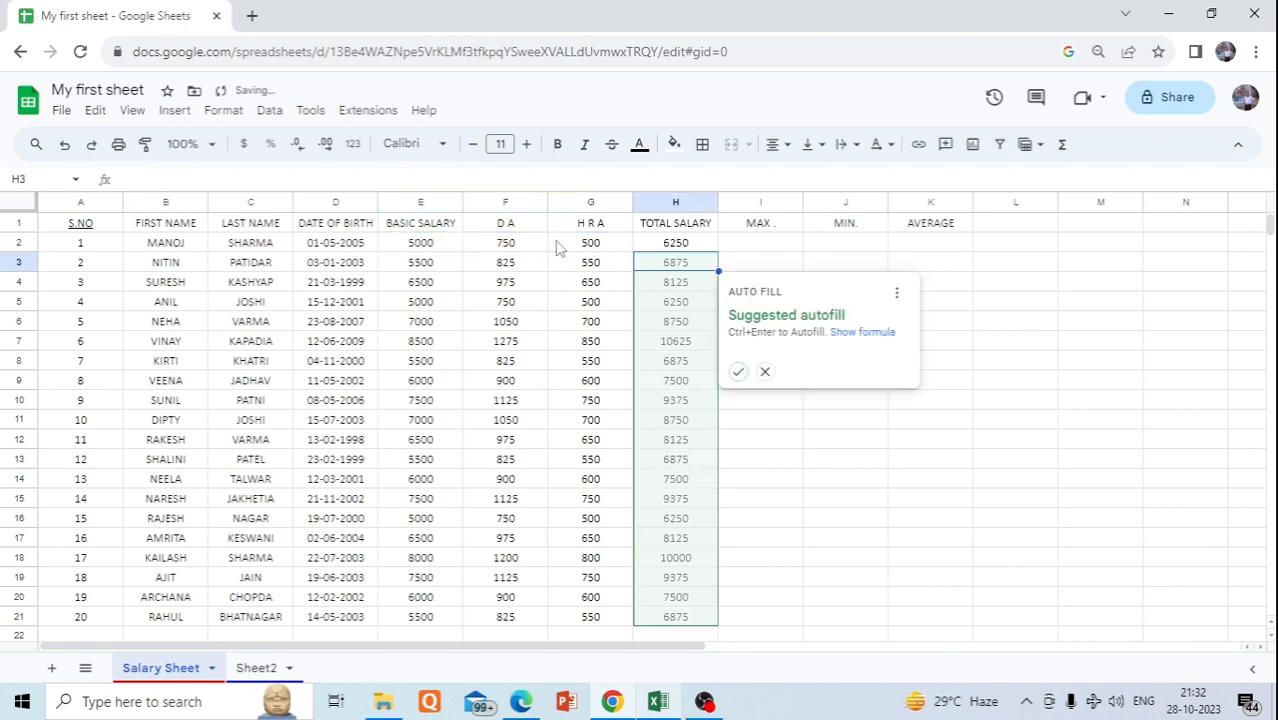
pyautogui.click(695, 247)
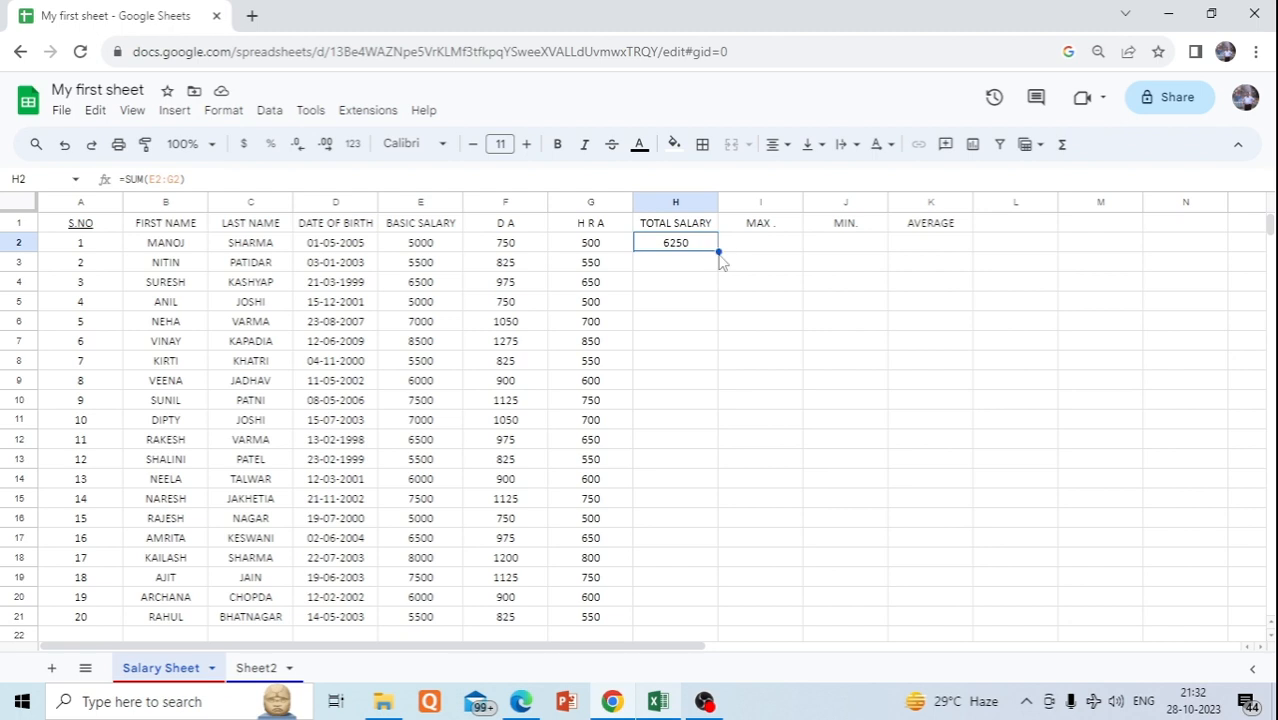
pyautogui.doubleClick(717, 250)
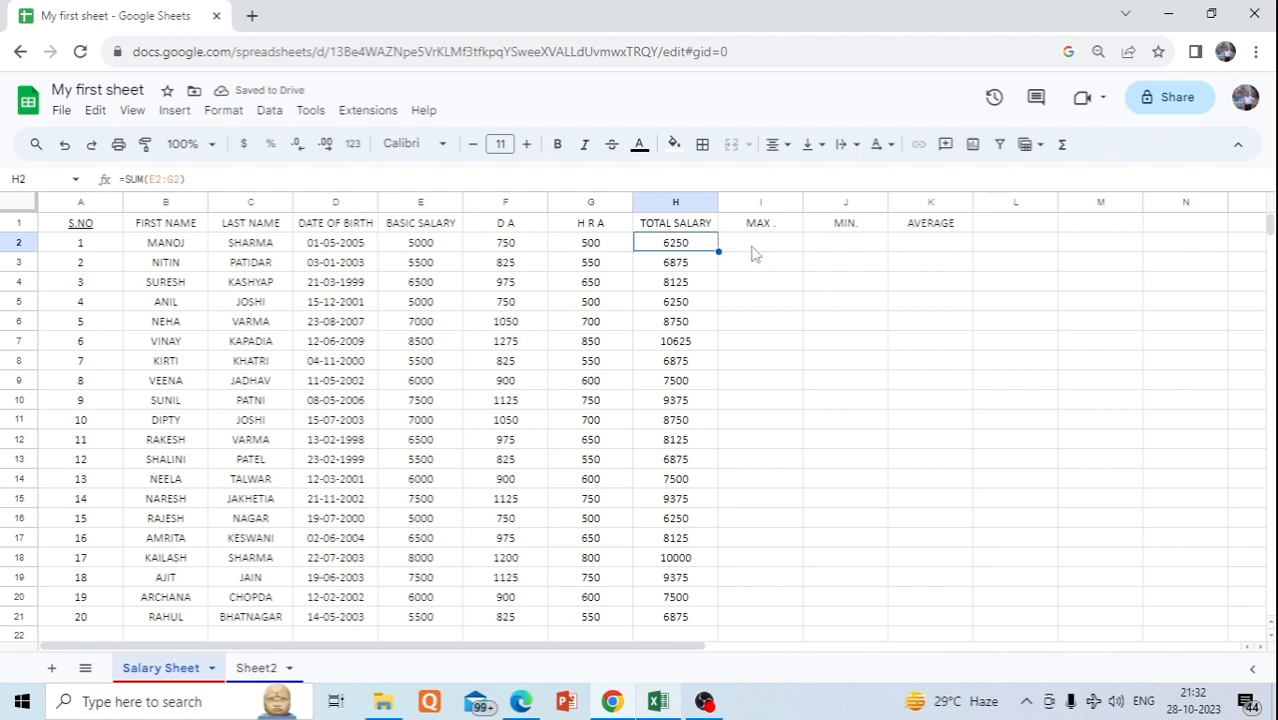
# Find each employee's larger allowance by inserting =MAX(F2:G2) in cell I2 and filling the formula down to I21.
pyautogui.click(755, 248)
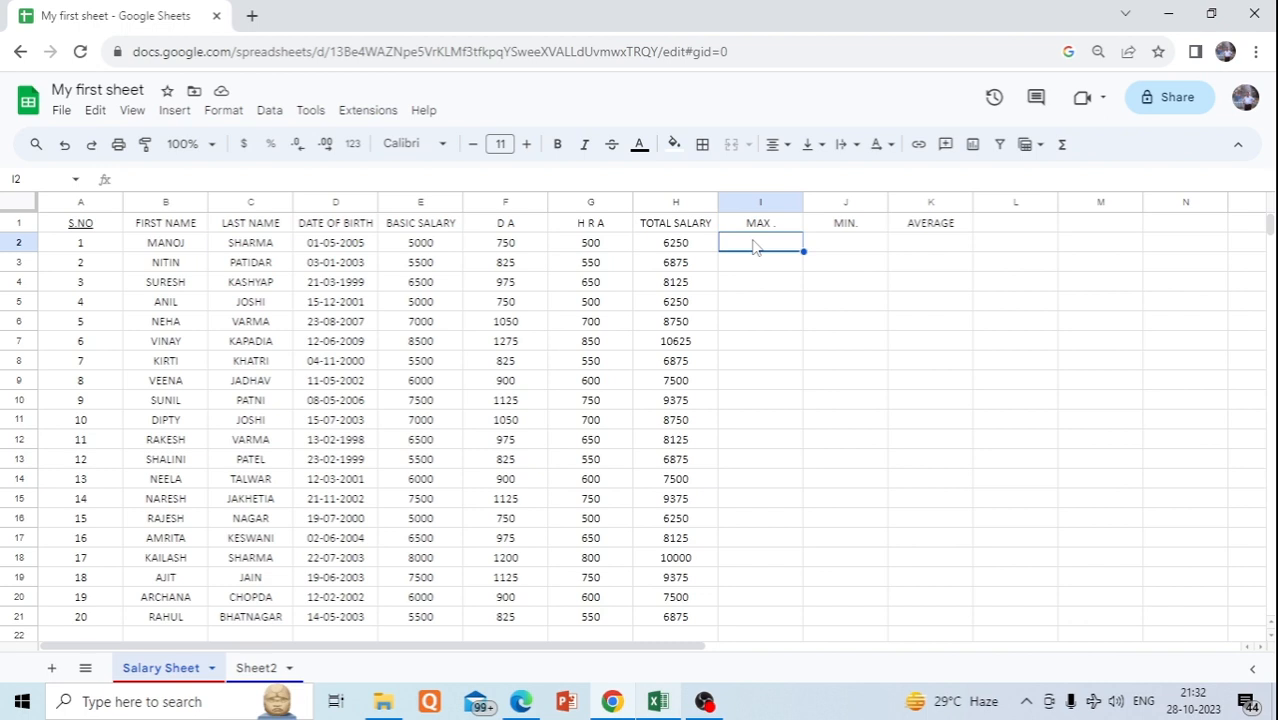
pyautogui.click(1064, 146)
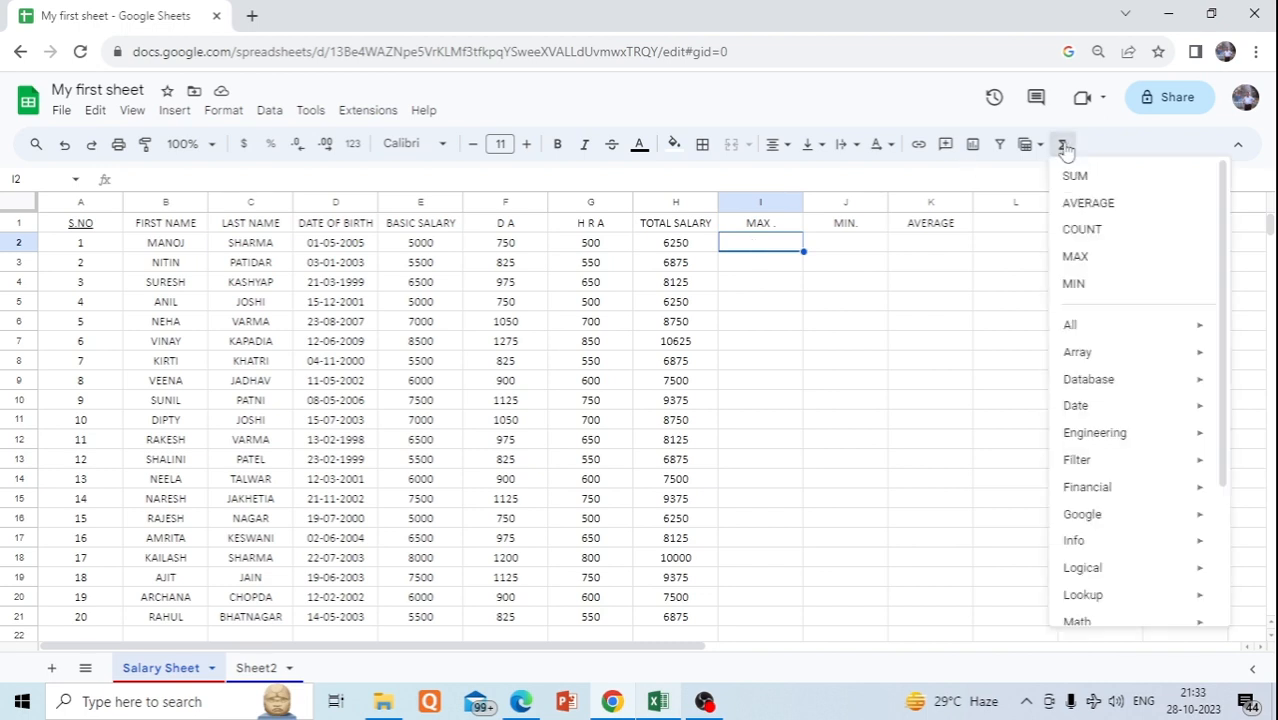
pyautogui.click(1074, 258)
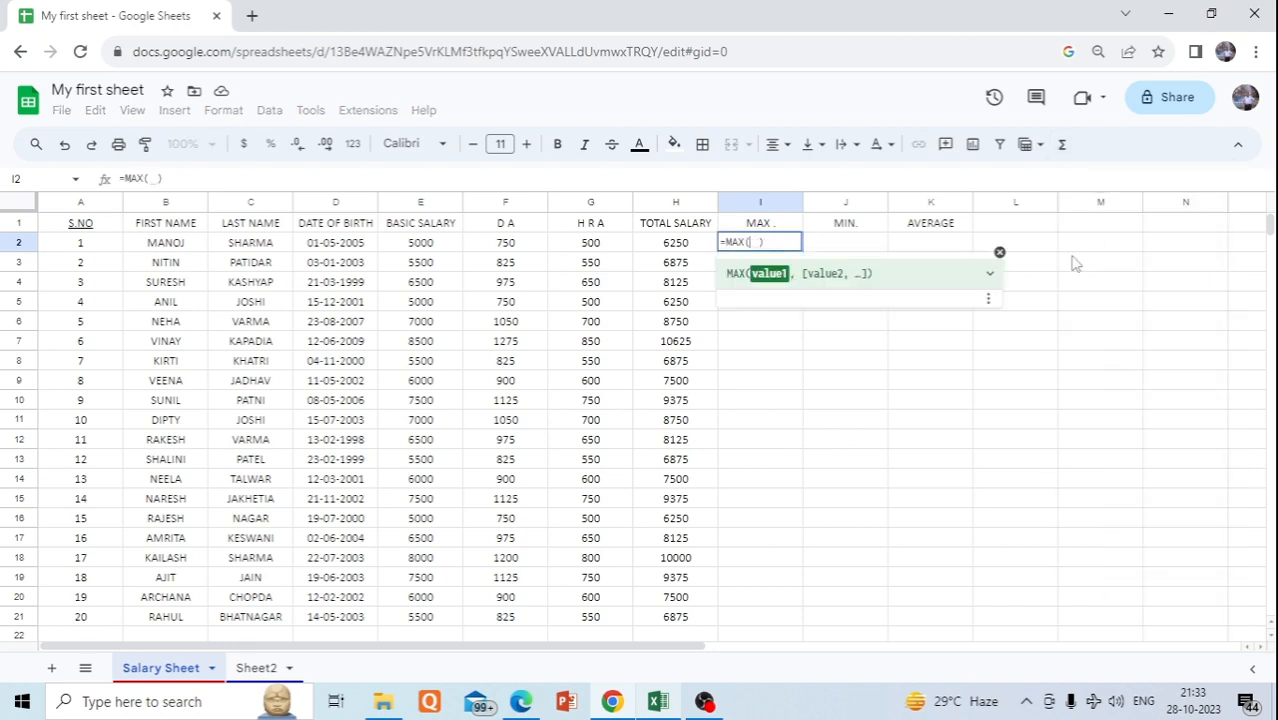
pyautogui.click(505, 247)
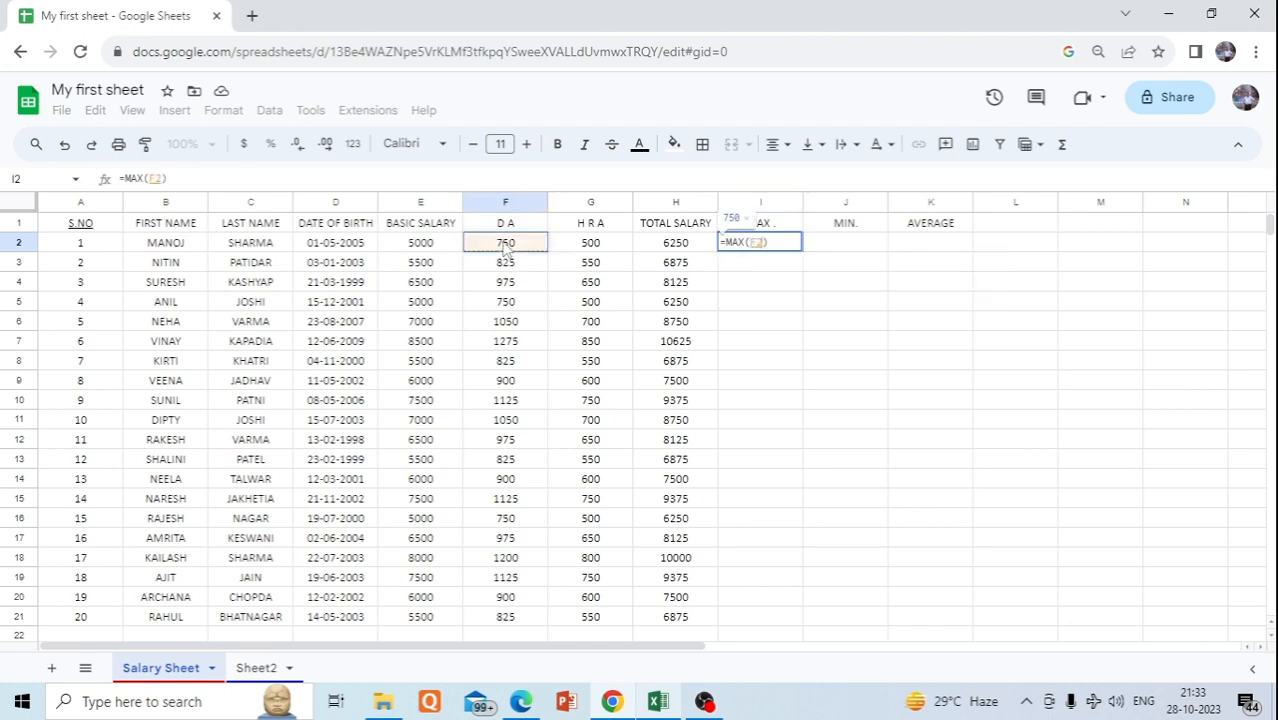
pyautogui.moveTo(505, 247); pyautogui.dragTo(590, 248)
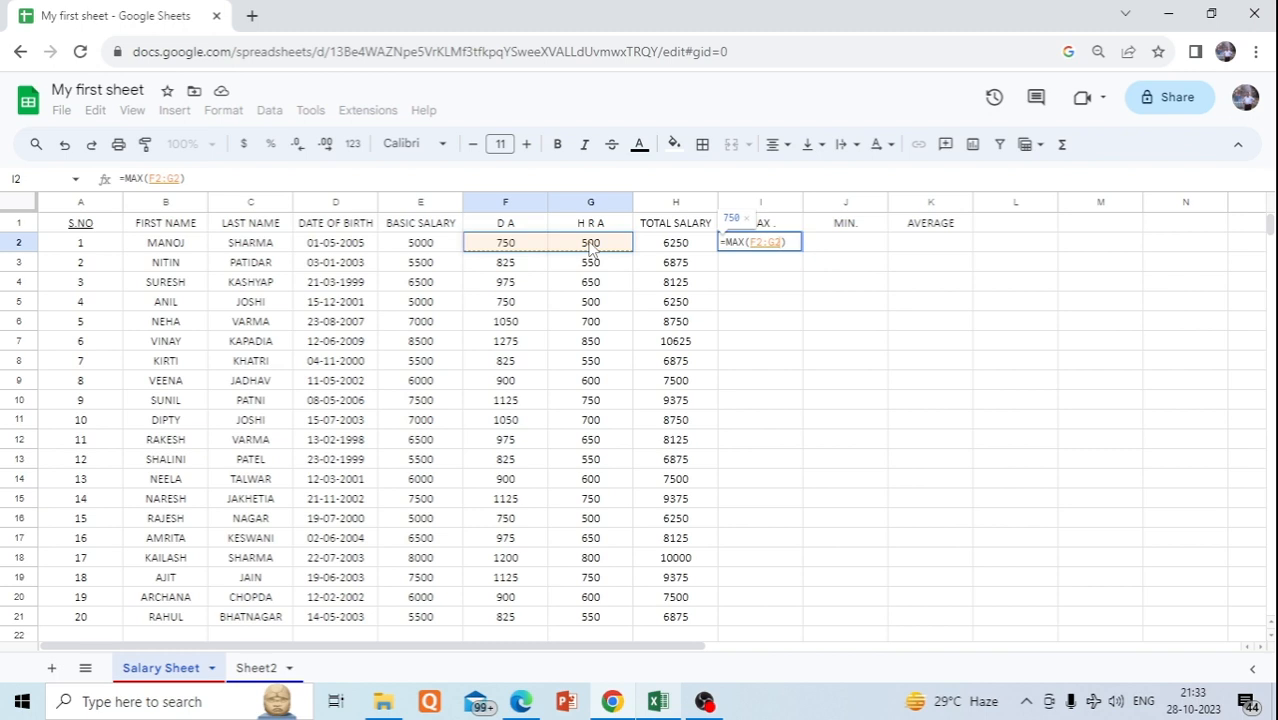
pyautogui.press('Return')
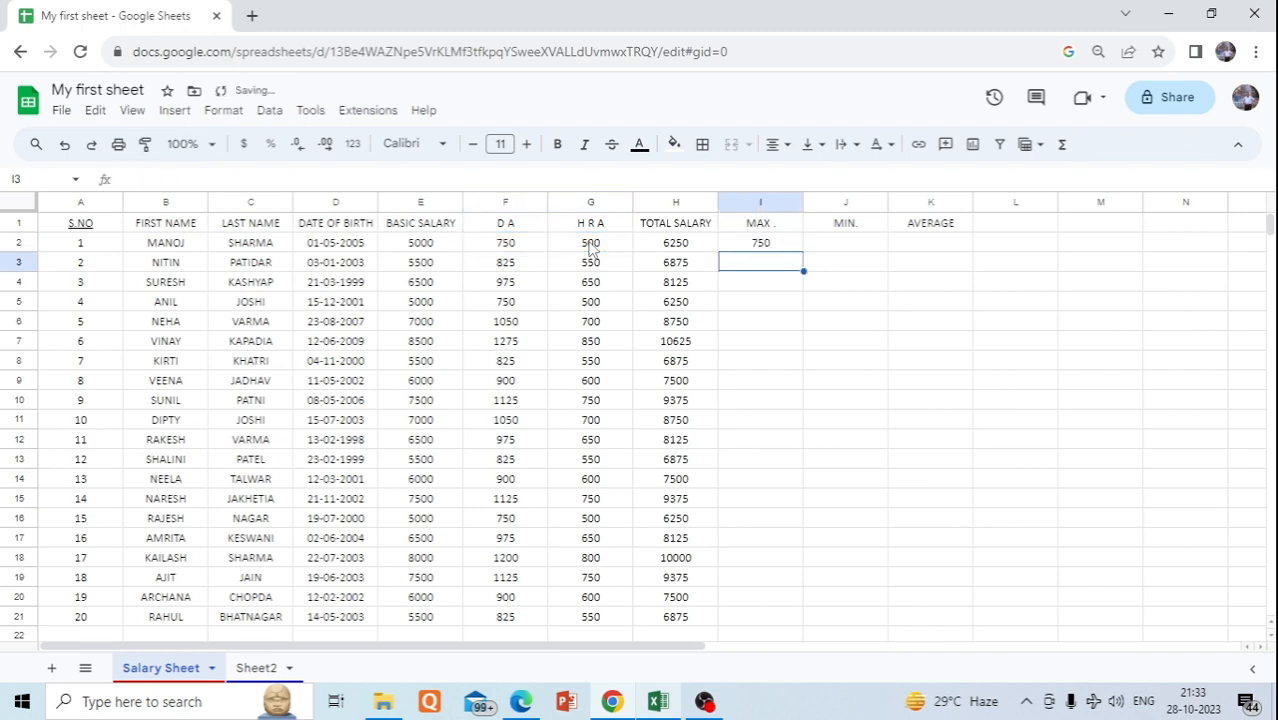
pyautogui.click(785, 248)
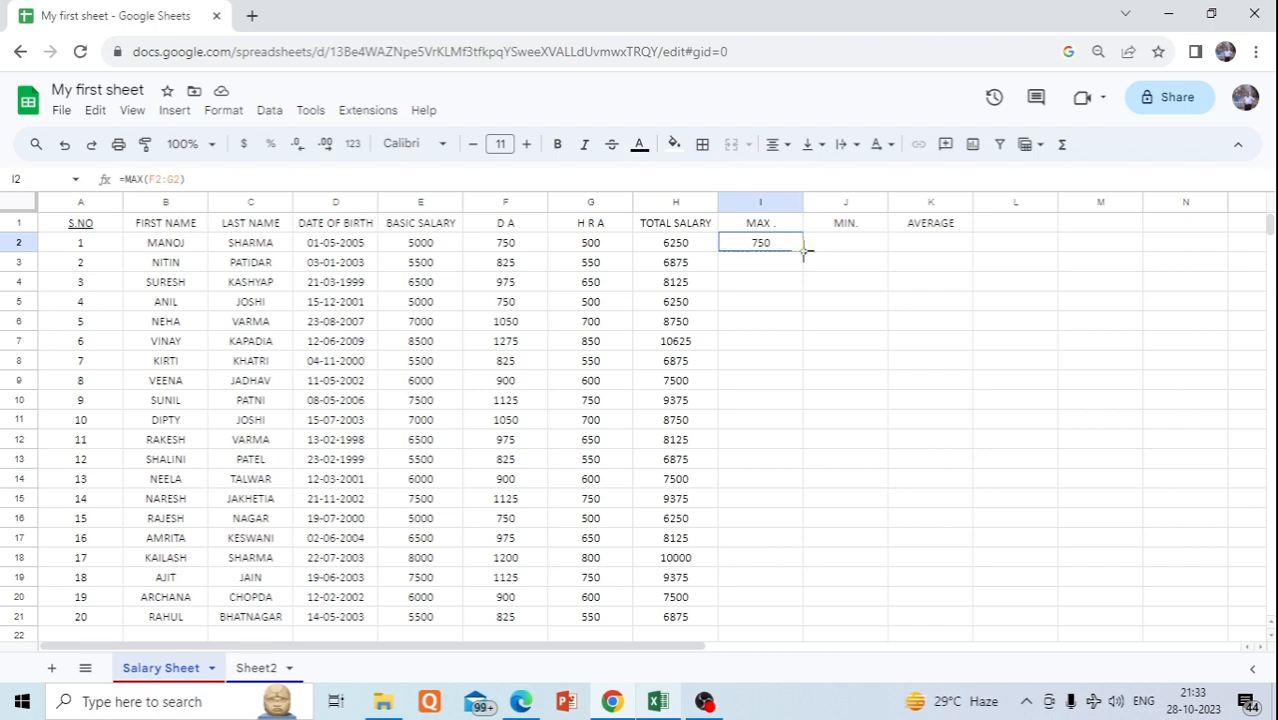
pyautogui.doubleClick(803, 250)
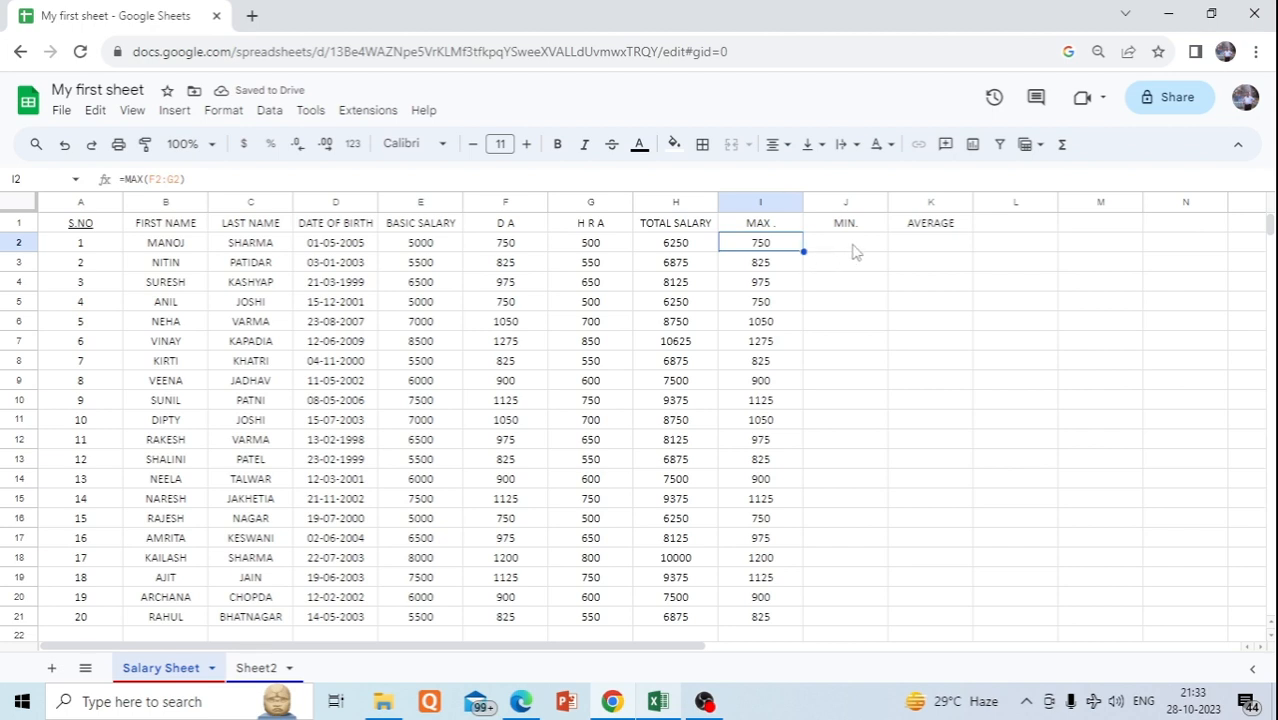
# Find each employee's smaller allowance by inserting =MIN(F2:G2) in cell J2 and filling the formula down to J21.
pyautogui.click(852, 248)
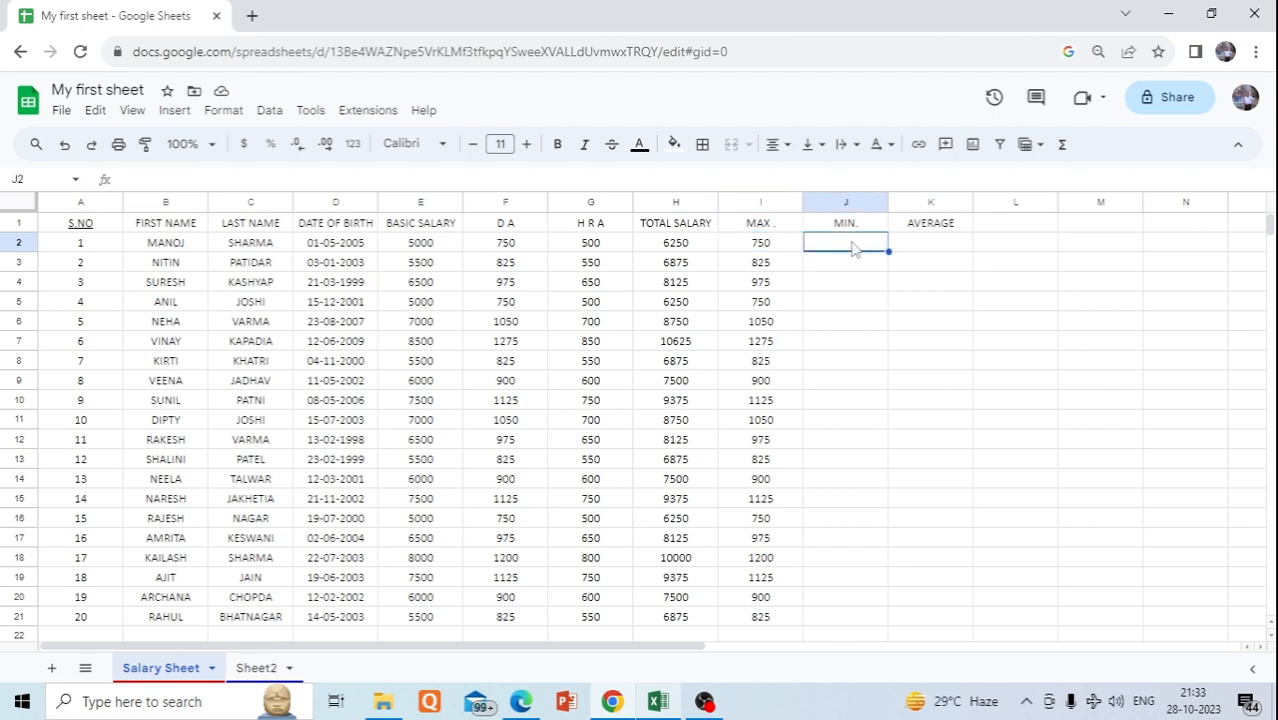
pyautogui.click(1064, 148)
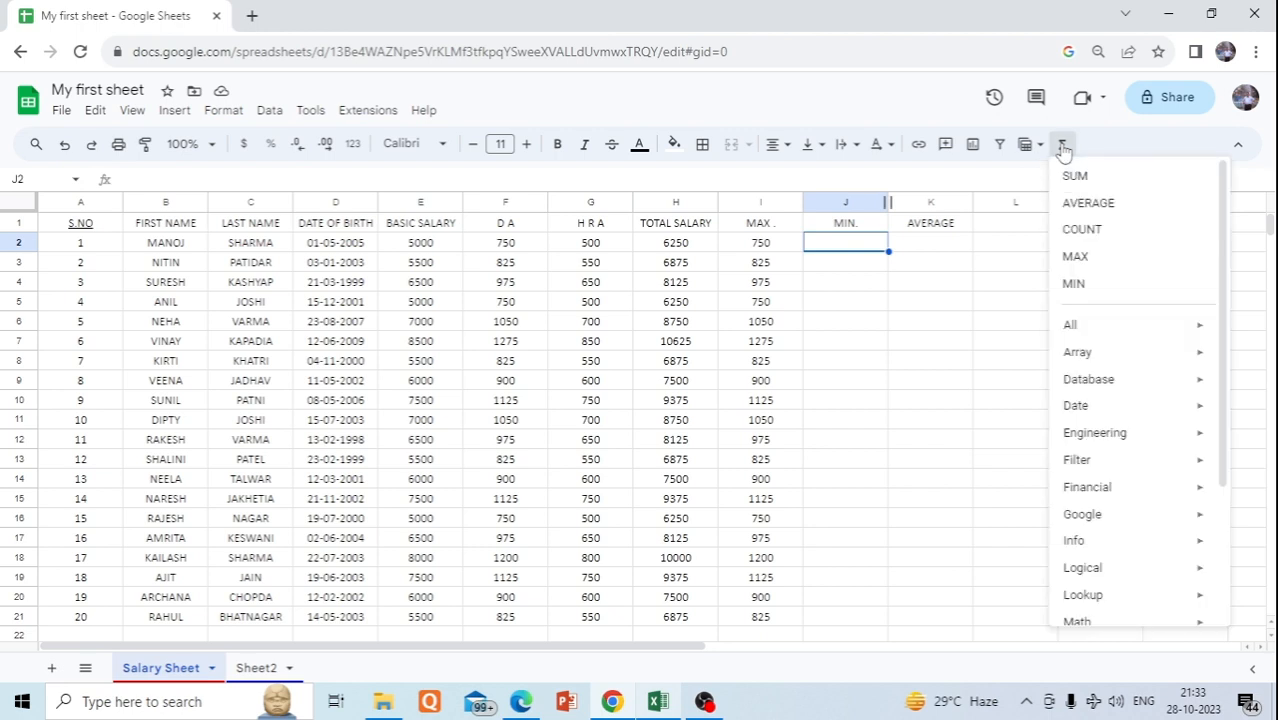
pyautogui.click(1073, 284)
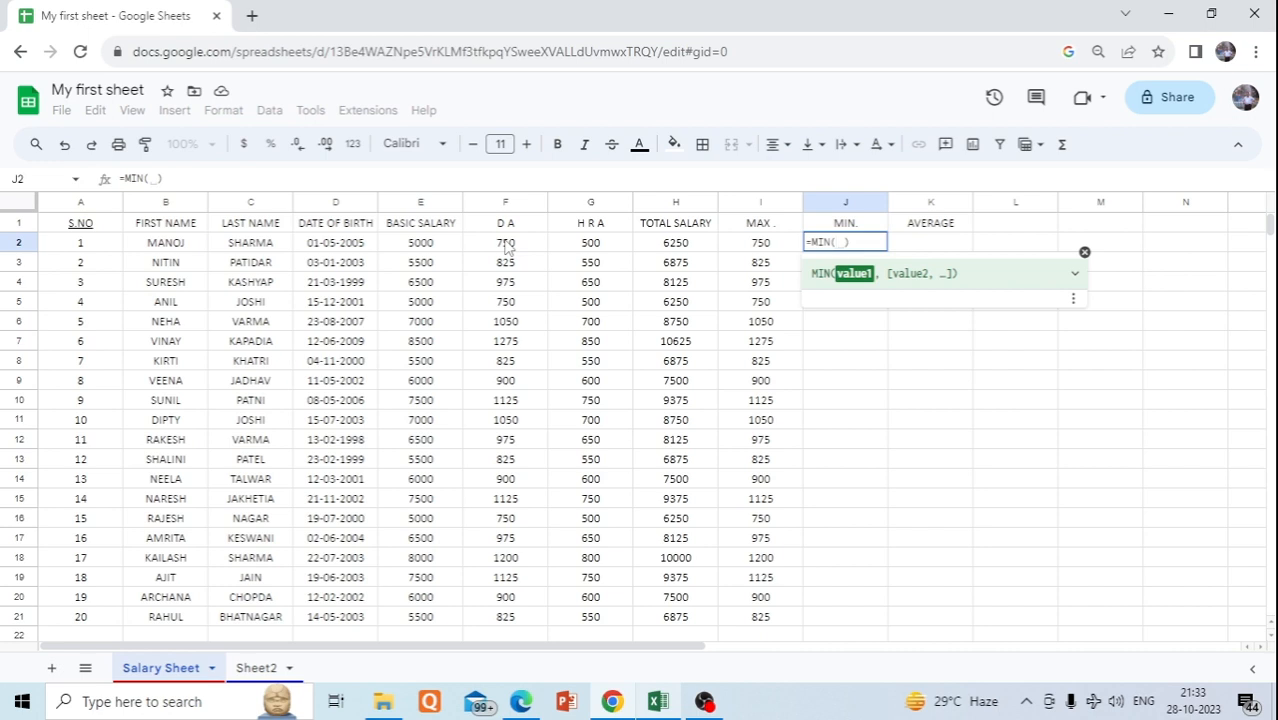
pyautogui.moveTo(506, 246); pyautogui.dragTo(591, 247)
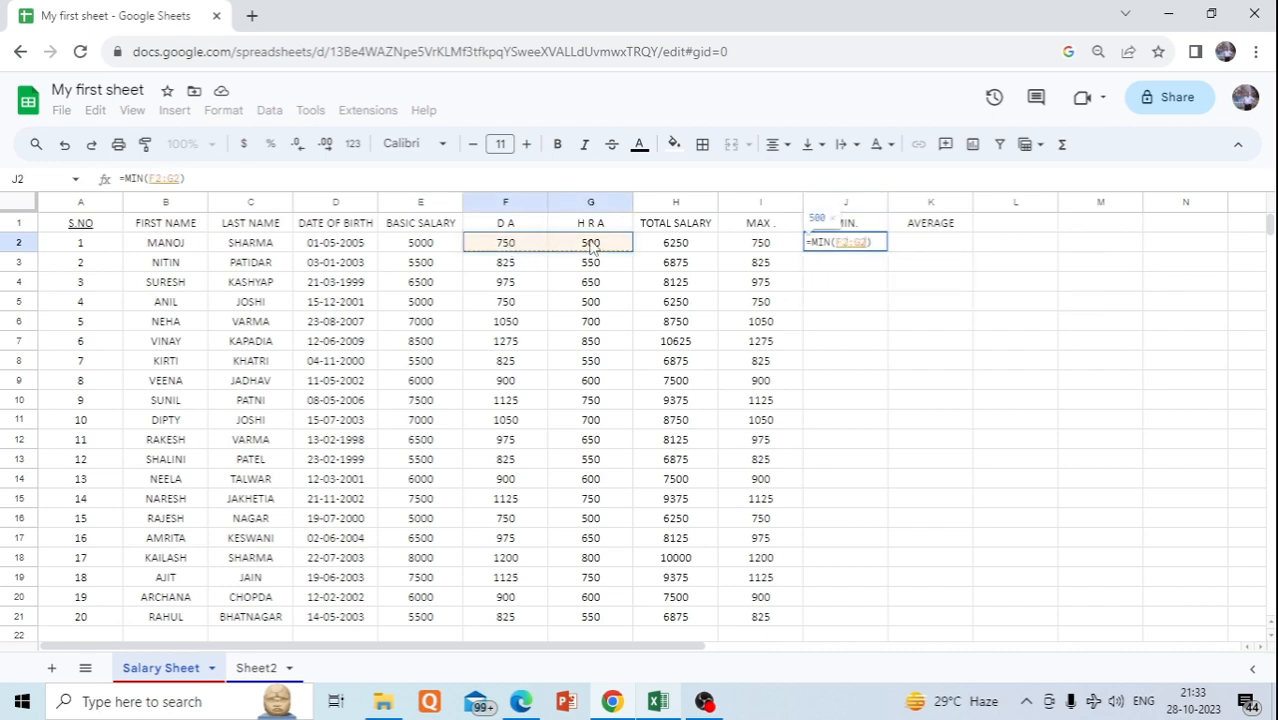
pyautogui.press('Return')
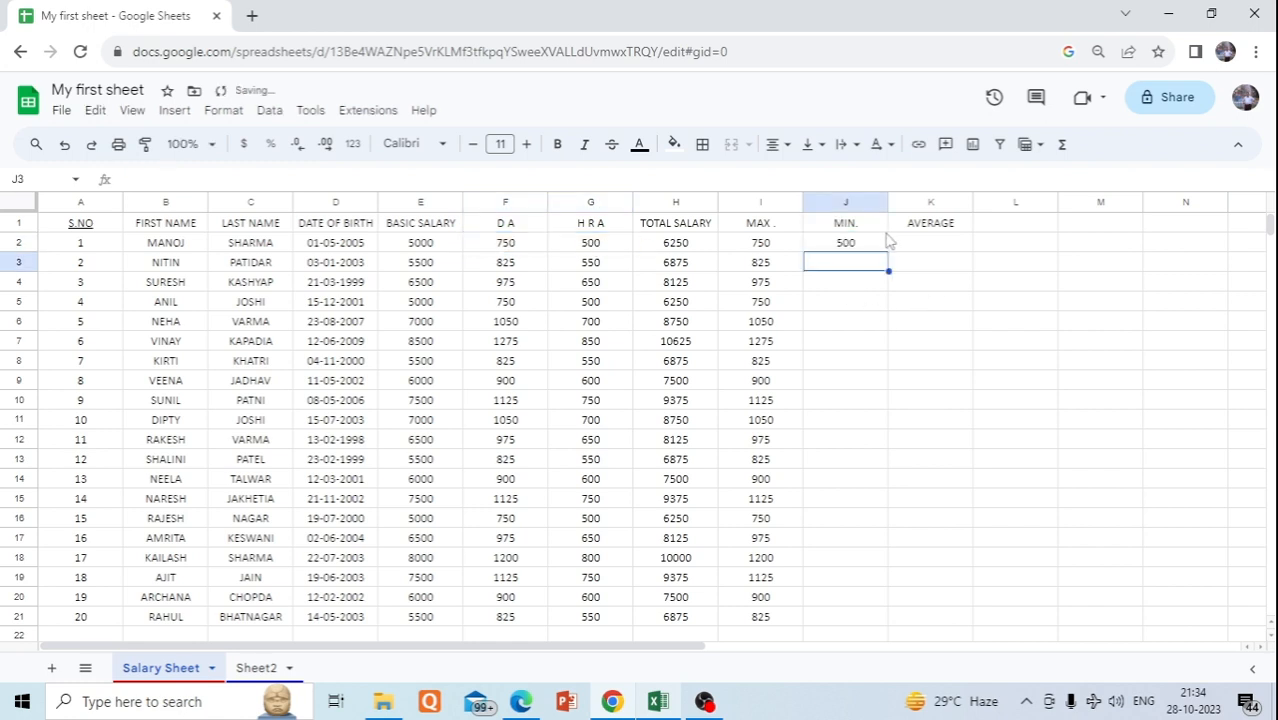
pyautogui.click(875, 250)
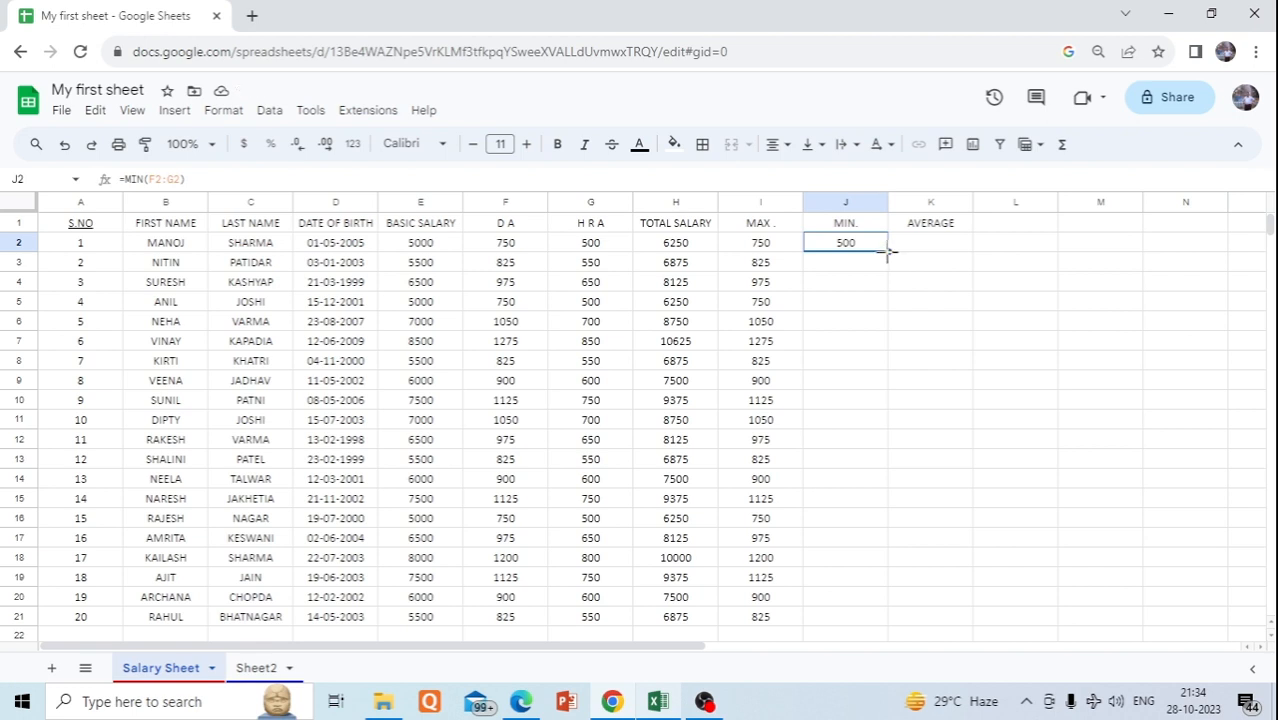
pyautogui.moveTo(887, 251); pyautogui.dragTo(876, 622)
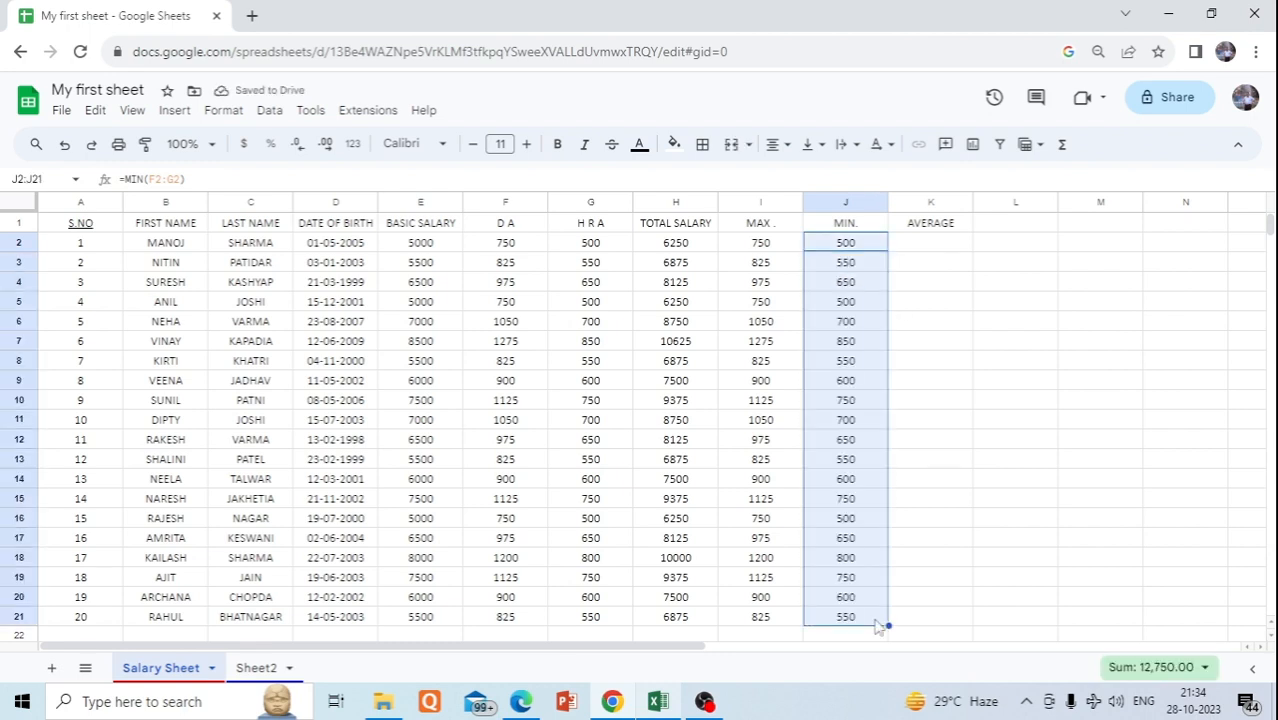
# Calculate the AVERAGE column by inserting =AVERAGE(E2:G2) in cell K2 and filling the formula down to K21.
pyautogui.click(926, 246)
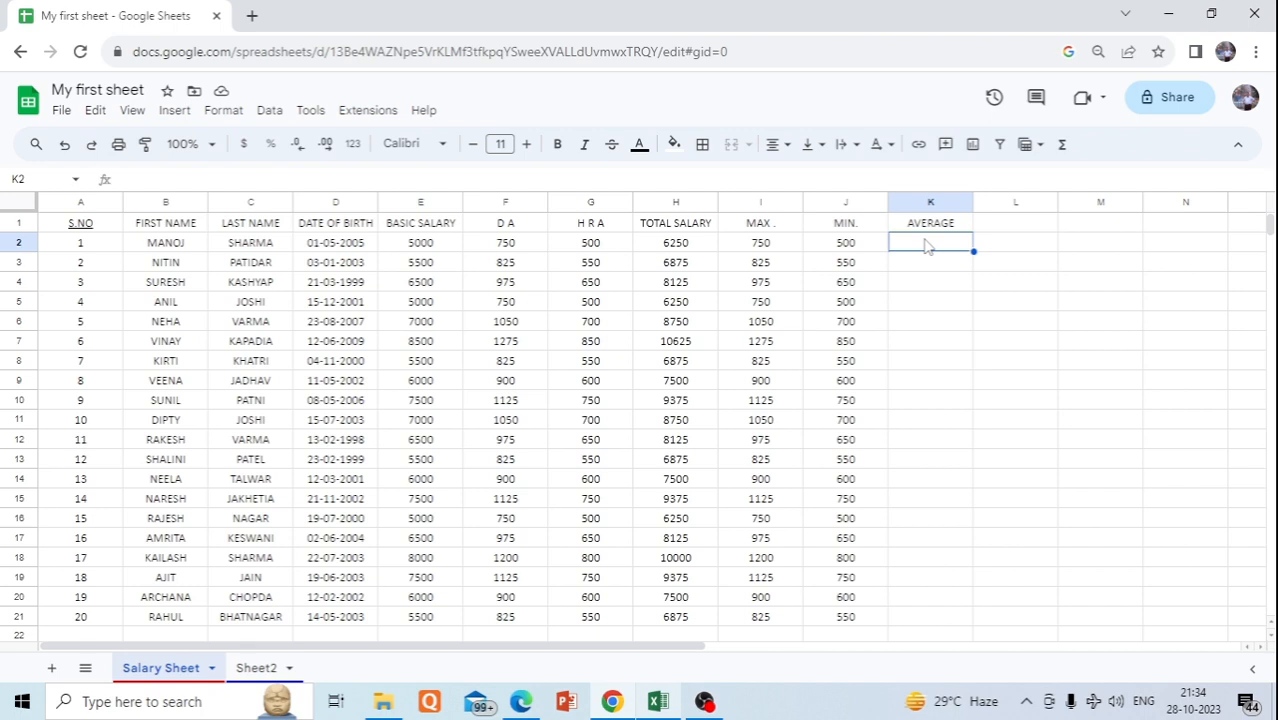
pyautogui.click(1064, 146)
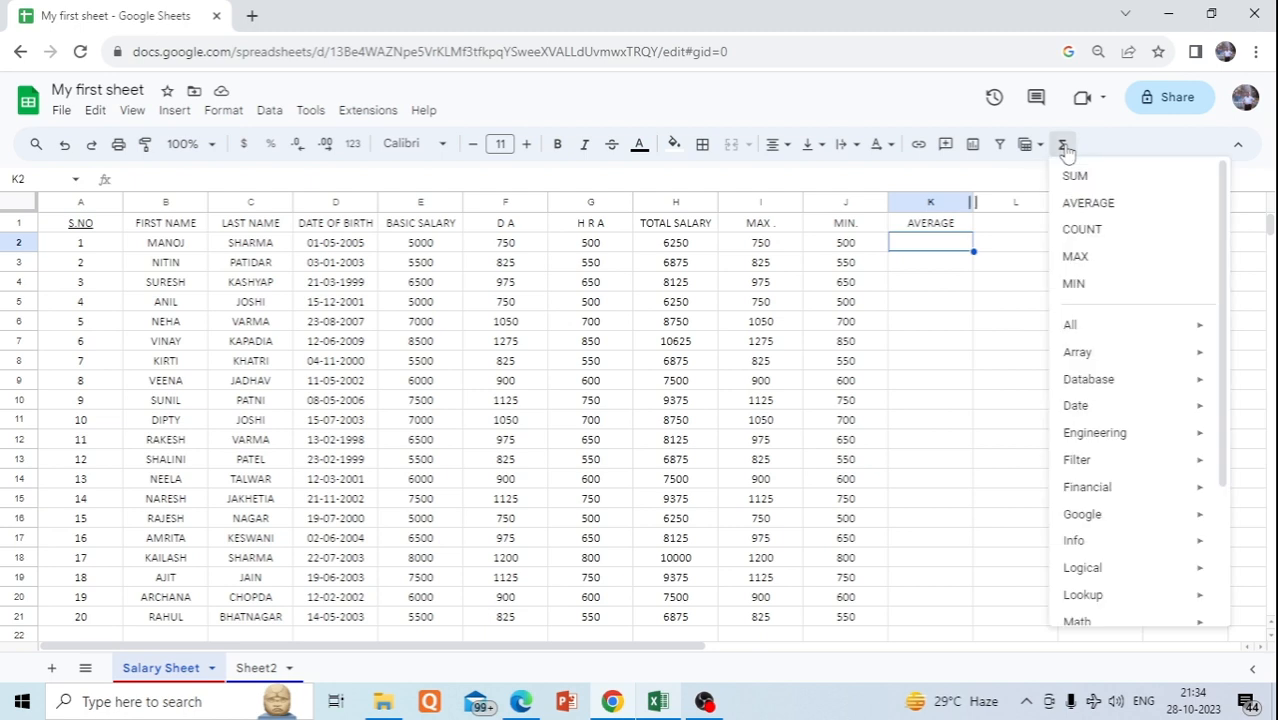
pyautogui.click(1087, 203)
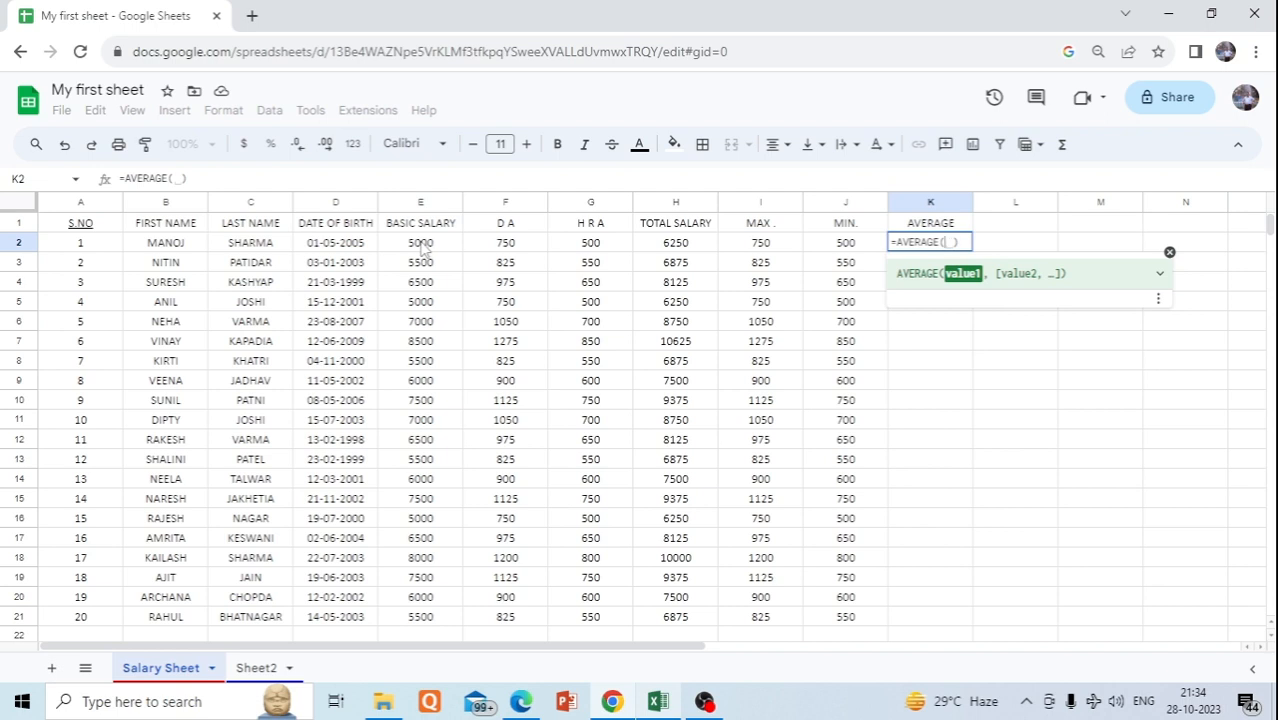
pyautogui.moveTo(423, 248); pyautogui.dragTo(591, 248)
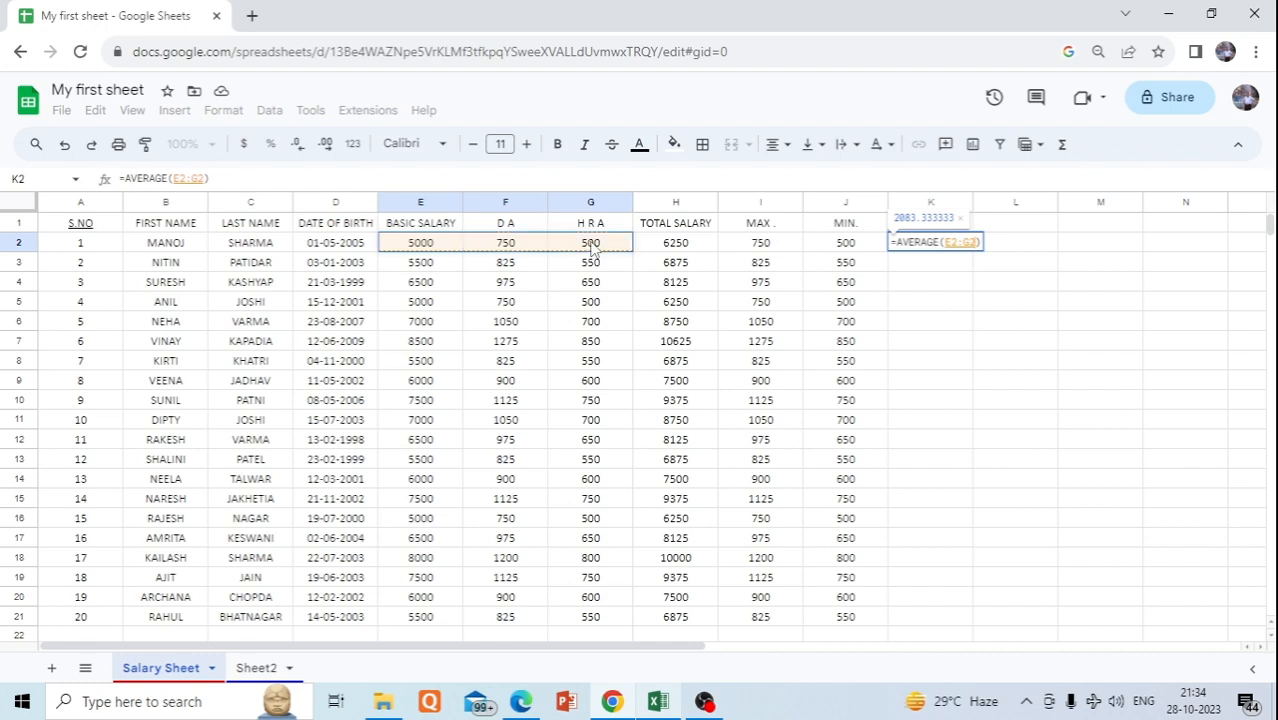
pyautogui.press('Return')
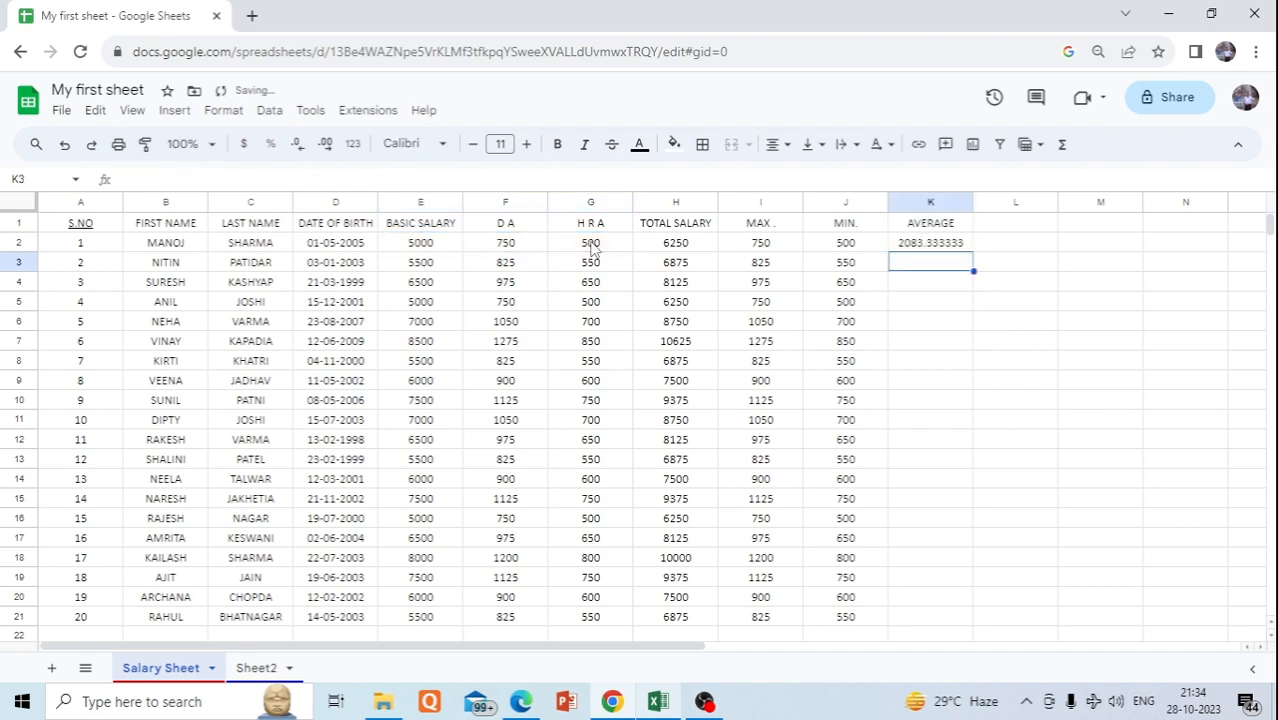
pyautogui.click(955, 250)
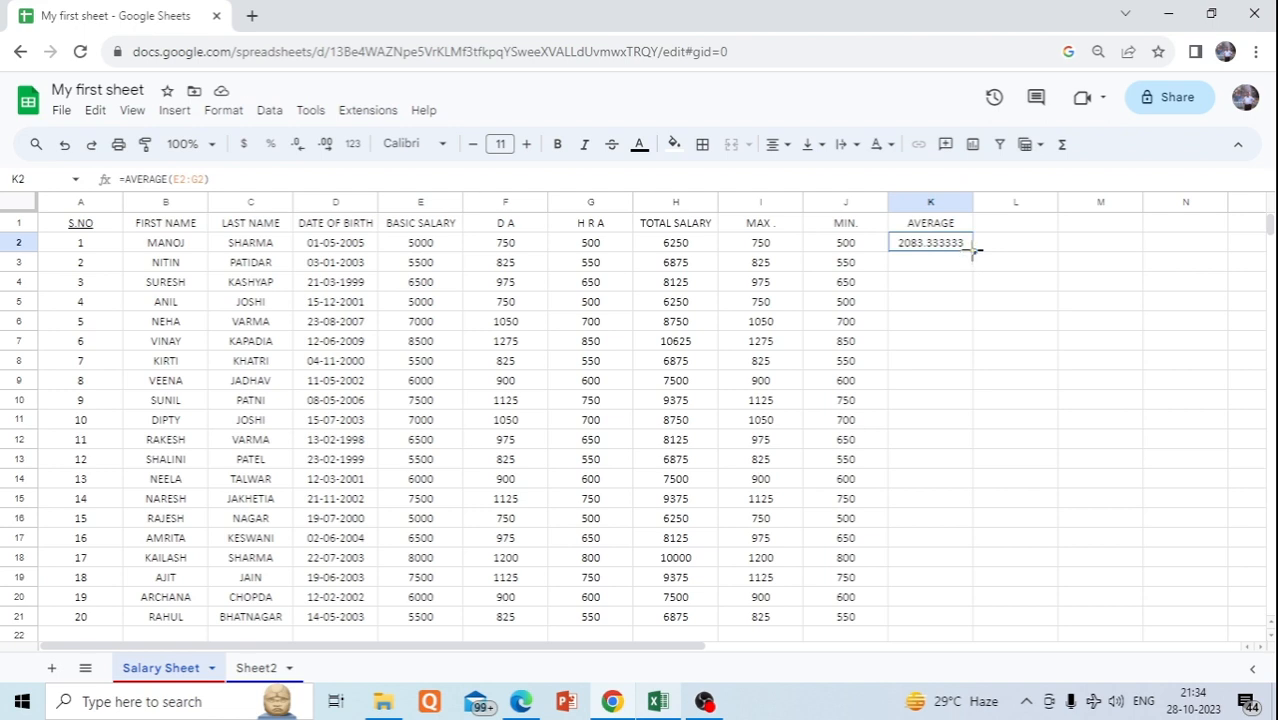
pyautogui.doubleClick(973, 250)
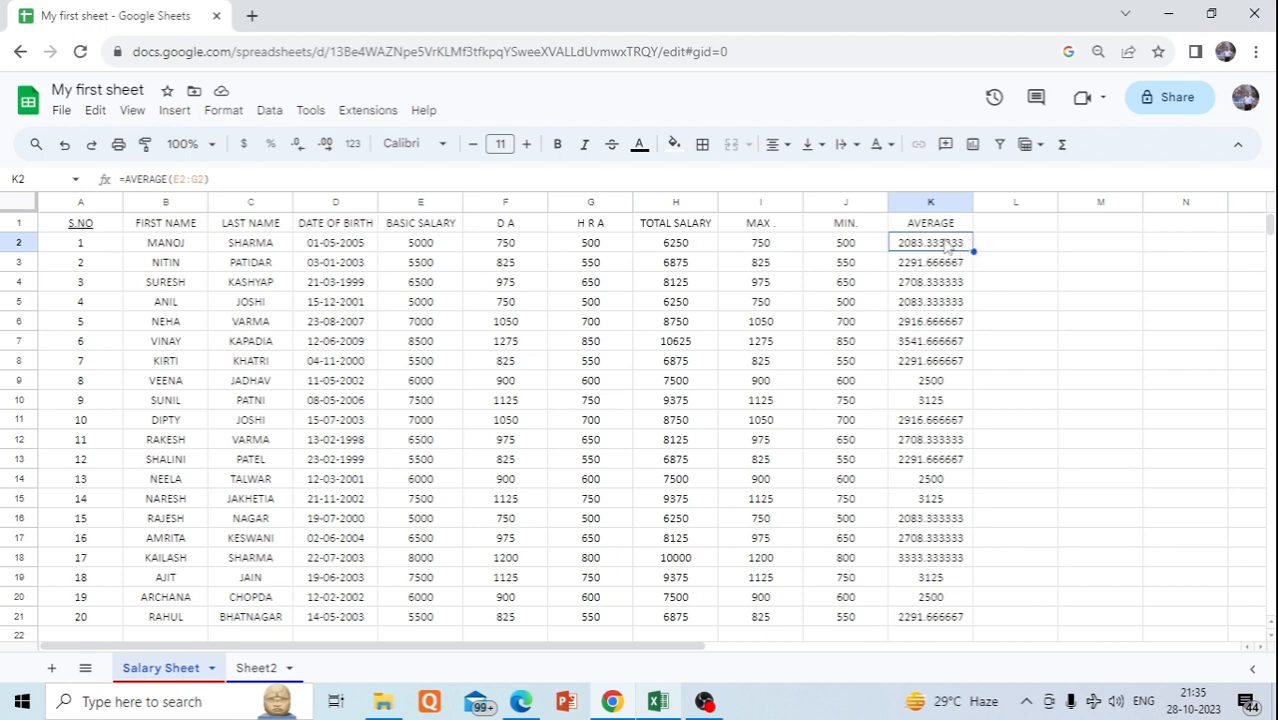
# Reduce the average values in K2:K21 to two decimal places.
pyautogui.moveTo(946, 243); pyautogui.dragTo(937, 622)
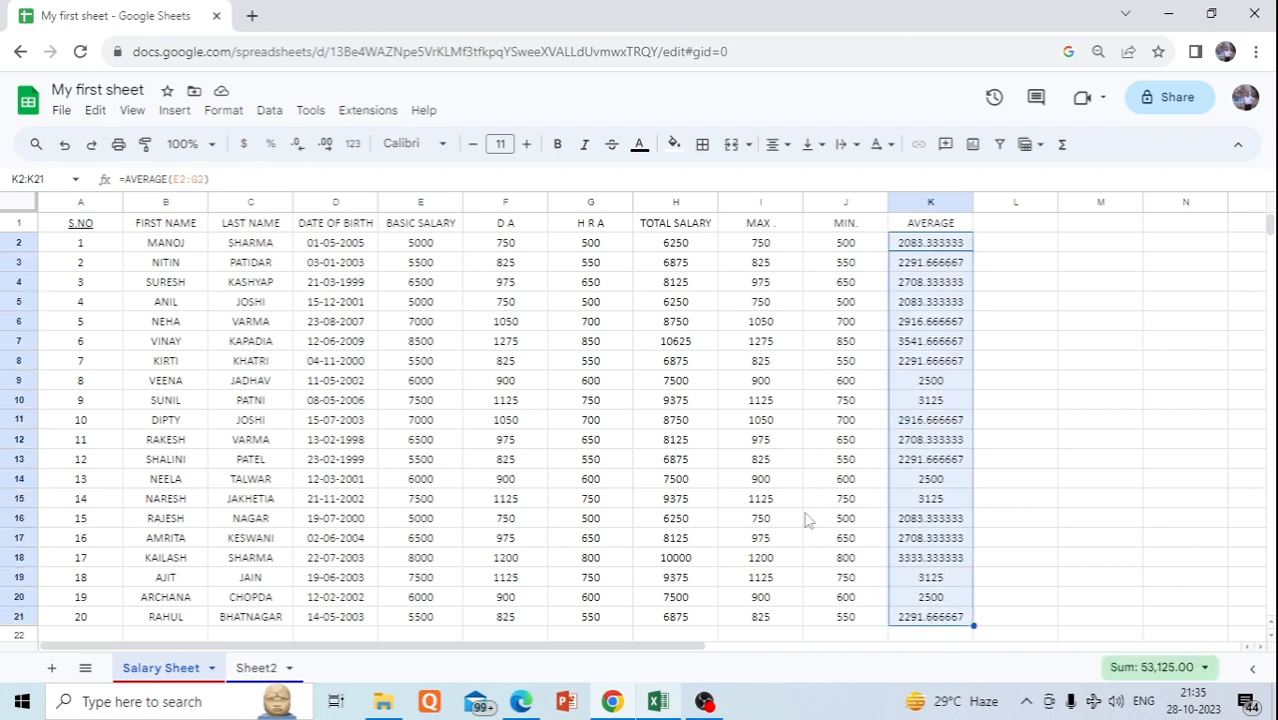
pyautogui.click(297, 145)
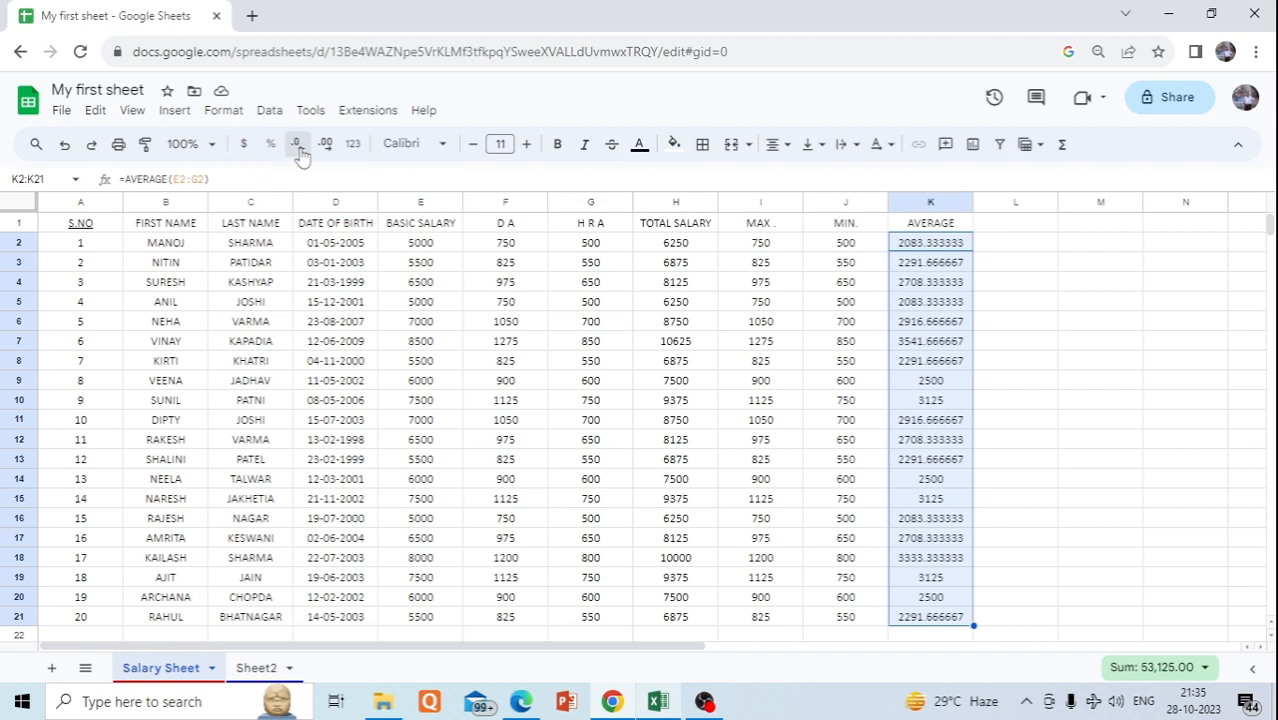
pyautogui.click(297, 145)
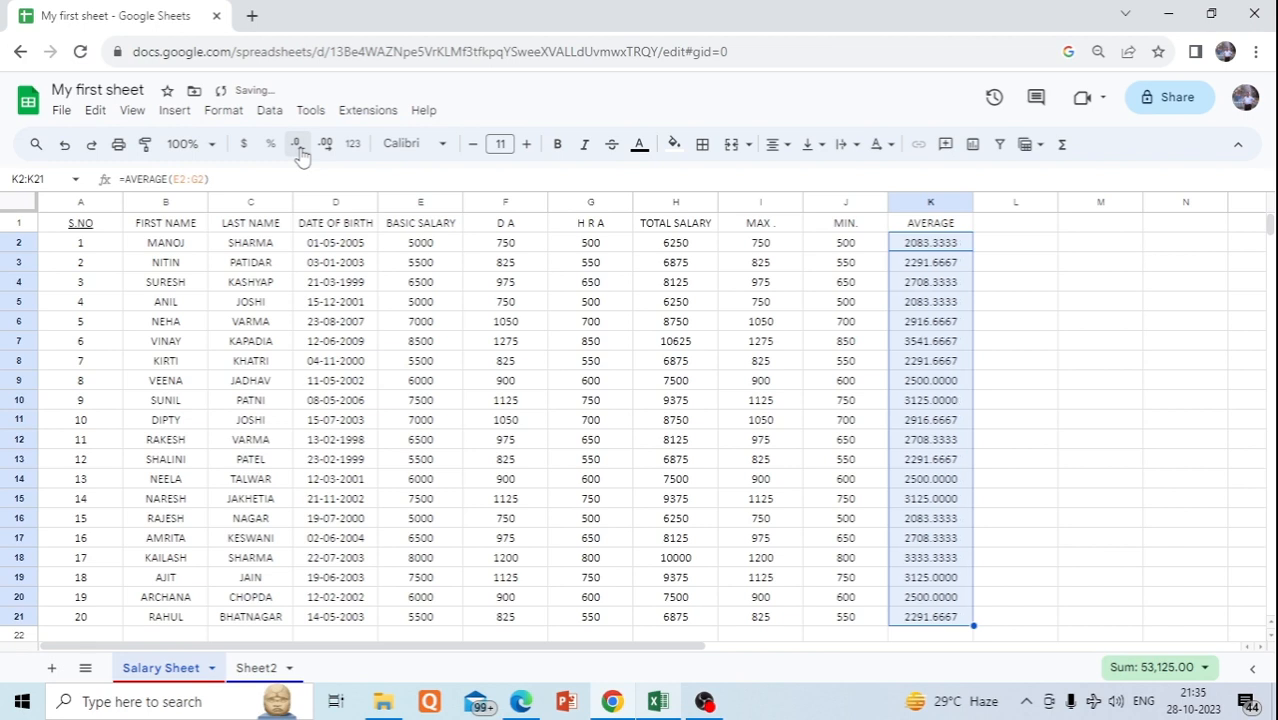
pyautogui.click(297, 145)
pyautogui.click(297, 145)
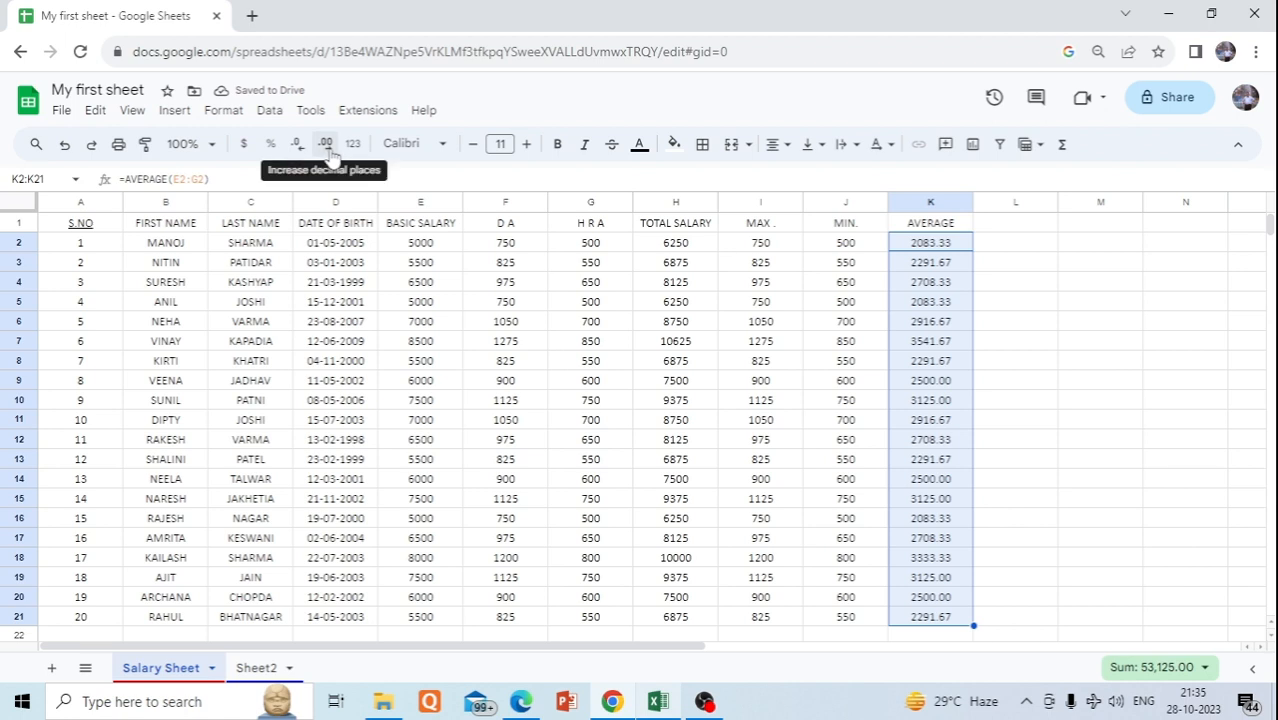
# Extend the average values in K2:K21 to four decimal places, and finish by reducing them to whole numbers.
pyautogui.click(327, 145)
pyautogui.click(327, 145)
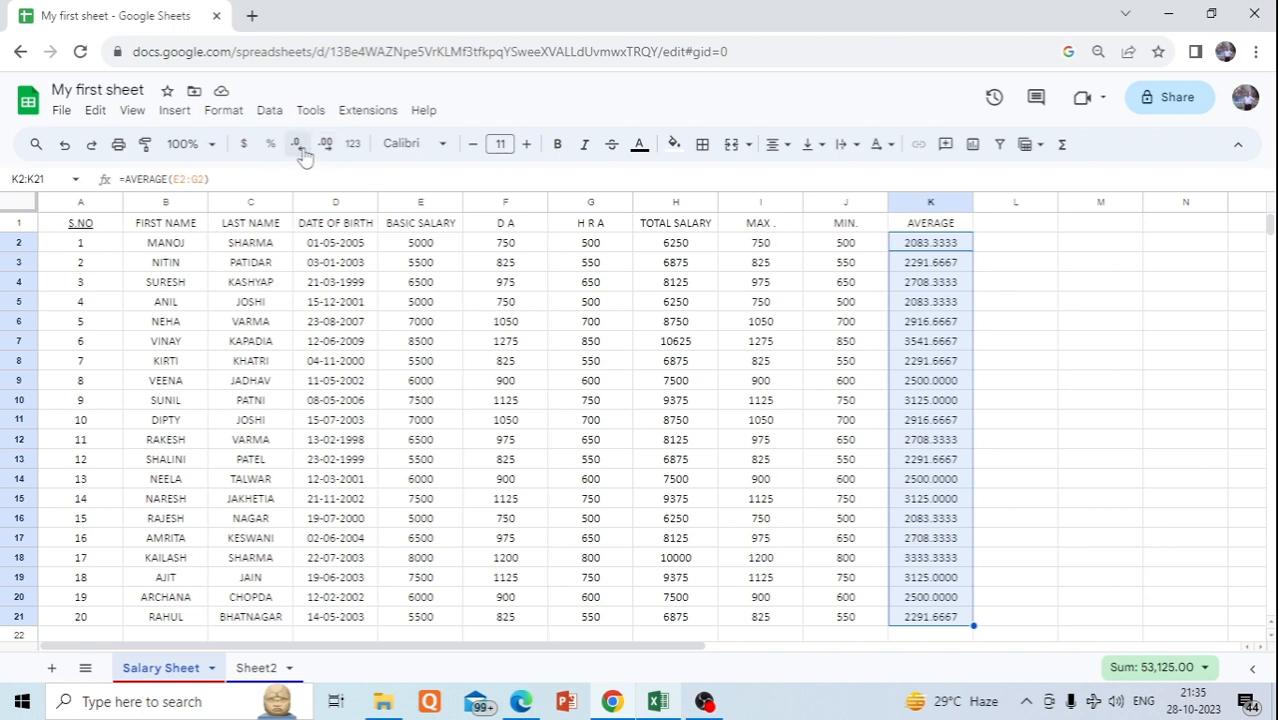
pyautogui.click(298, 146)
pyautogui.click(298, 146)
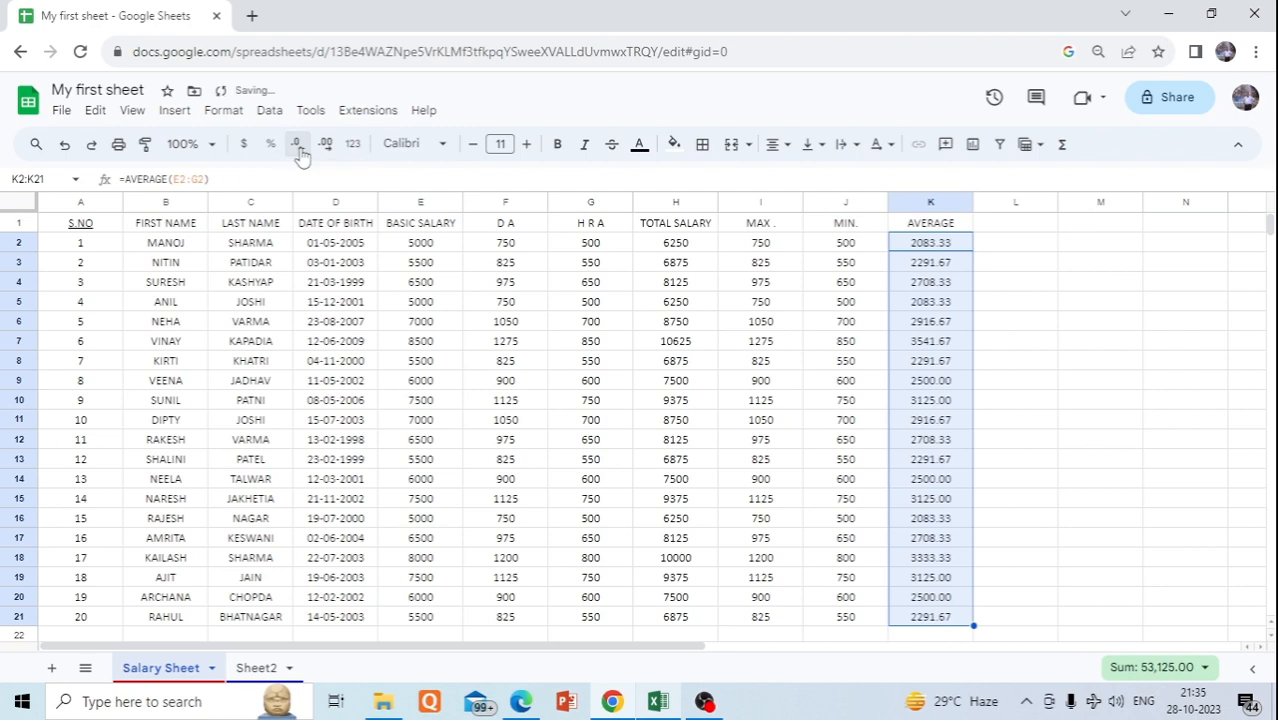
pyautogui.click(298, 146)
pyautogui.click(298, 146)
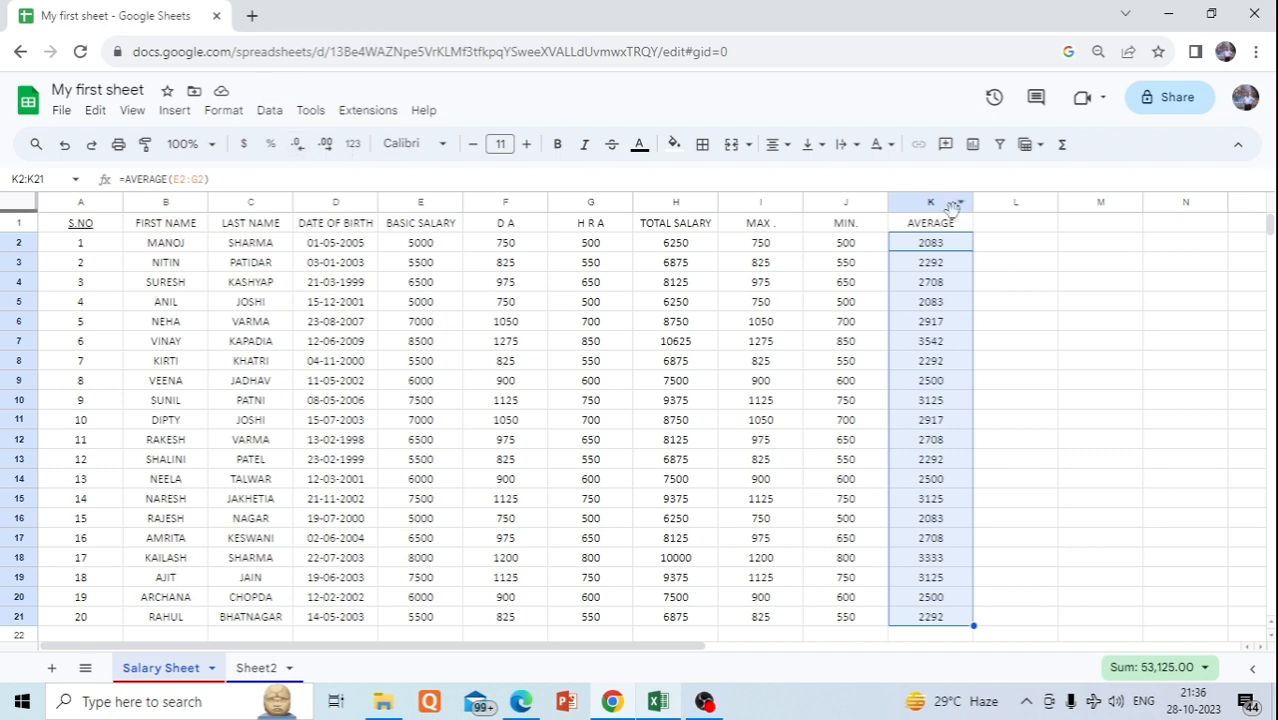
pyautogui.click(1016, 284)
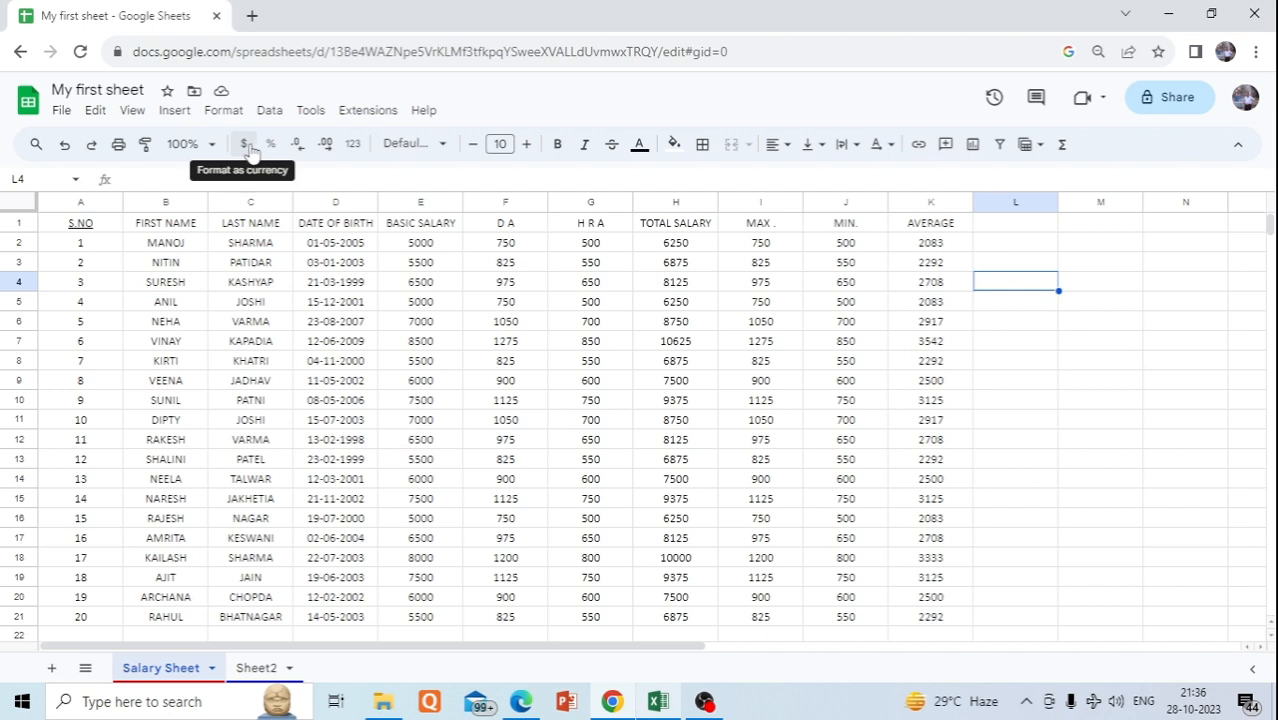
# Format the whole BASIC SALARY column as currency, and change its currency to Indian Rupee through the custom currency format.
pyautogui.click(424, 229)
pyautogui.click(410, 204)
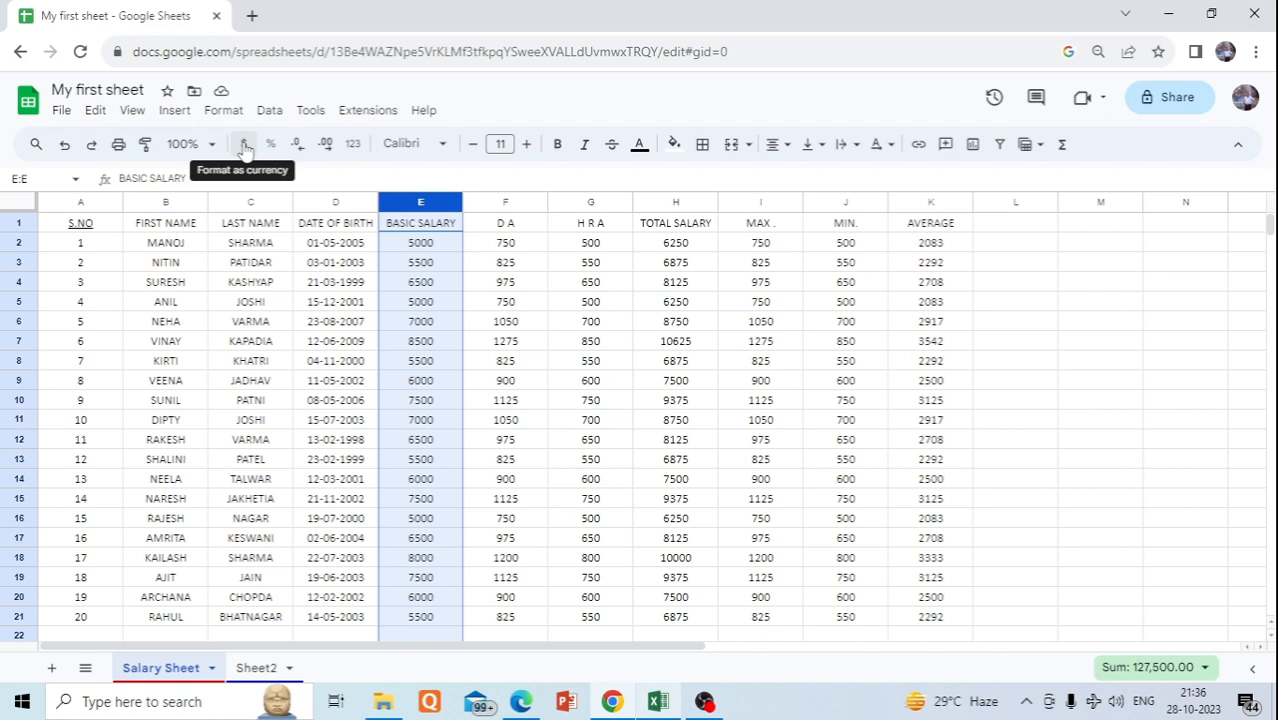
pyautogui.click(244, 148)
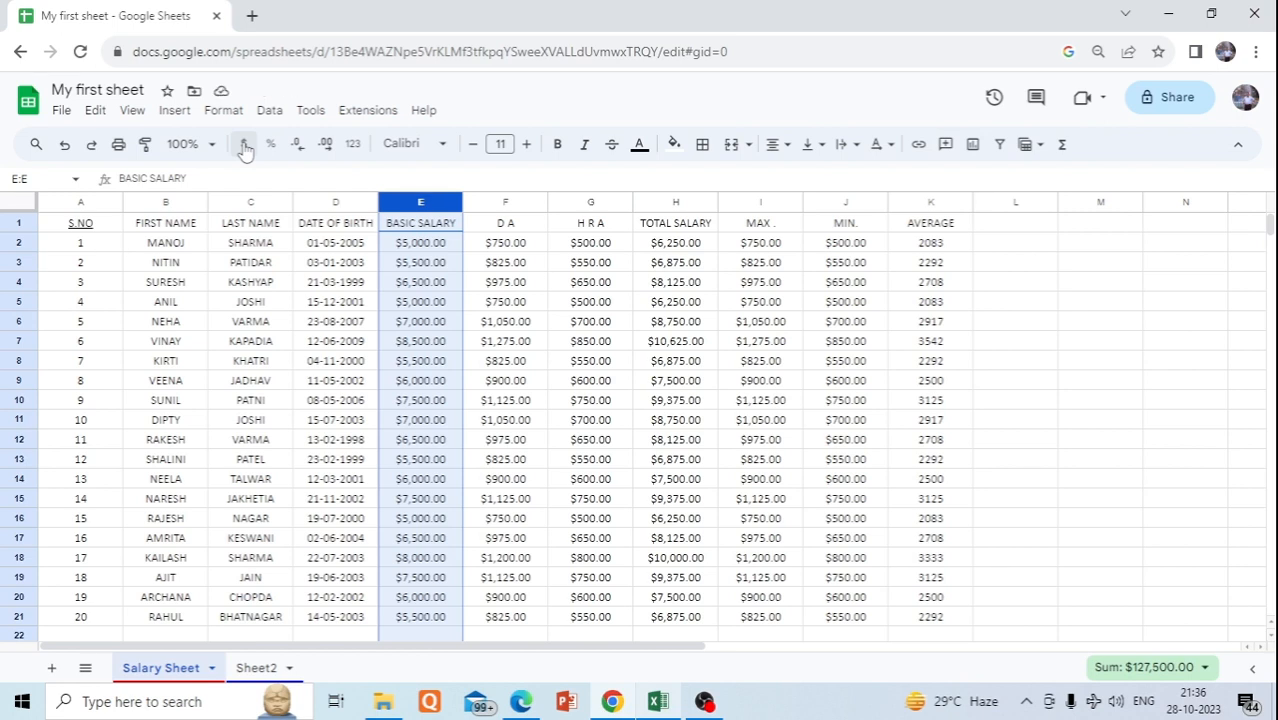
pyautogui.click(353, 147)
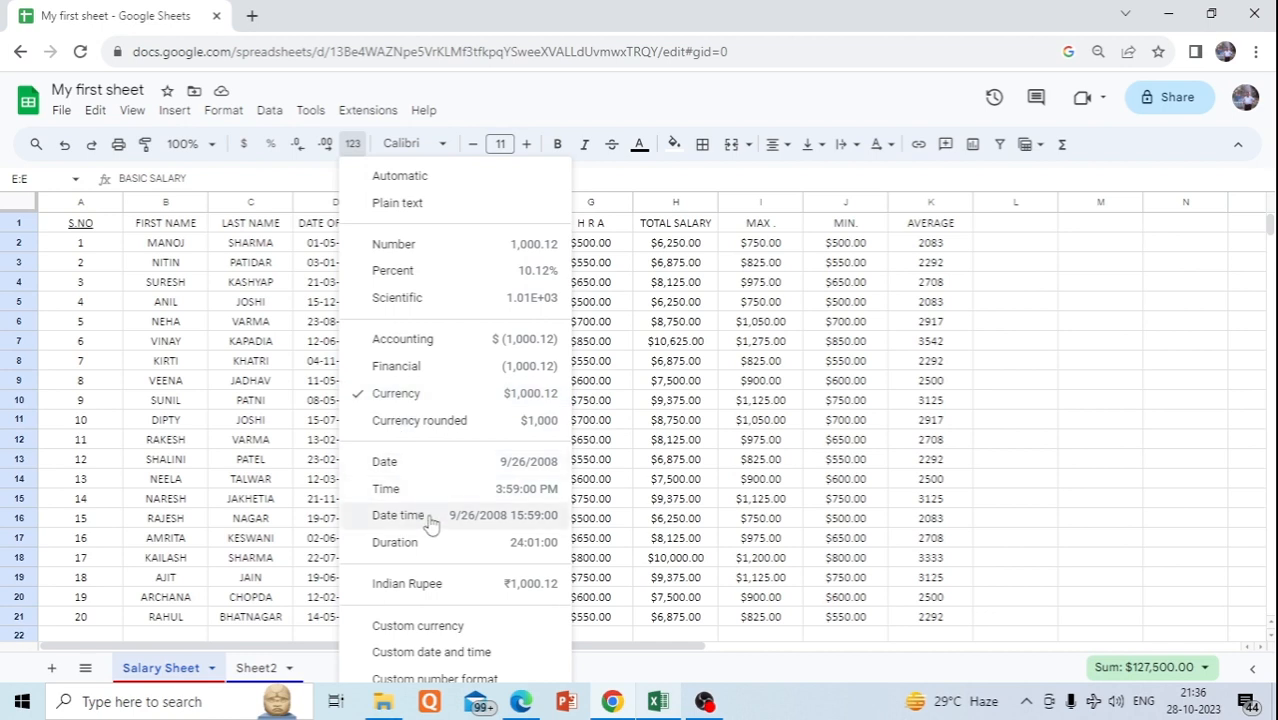
pyautogui.click(440, 627)
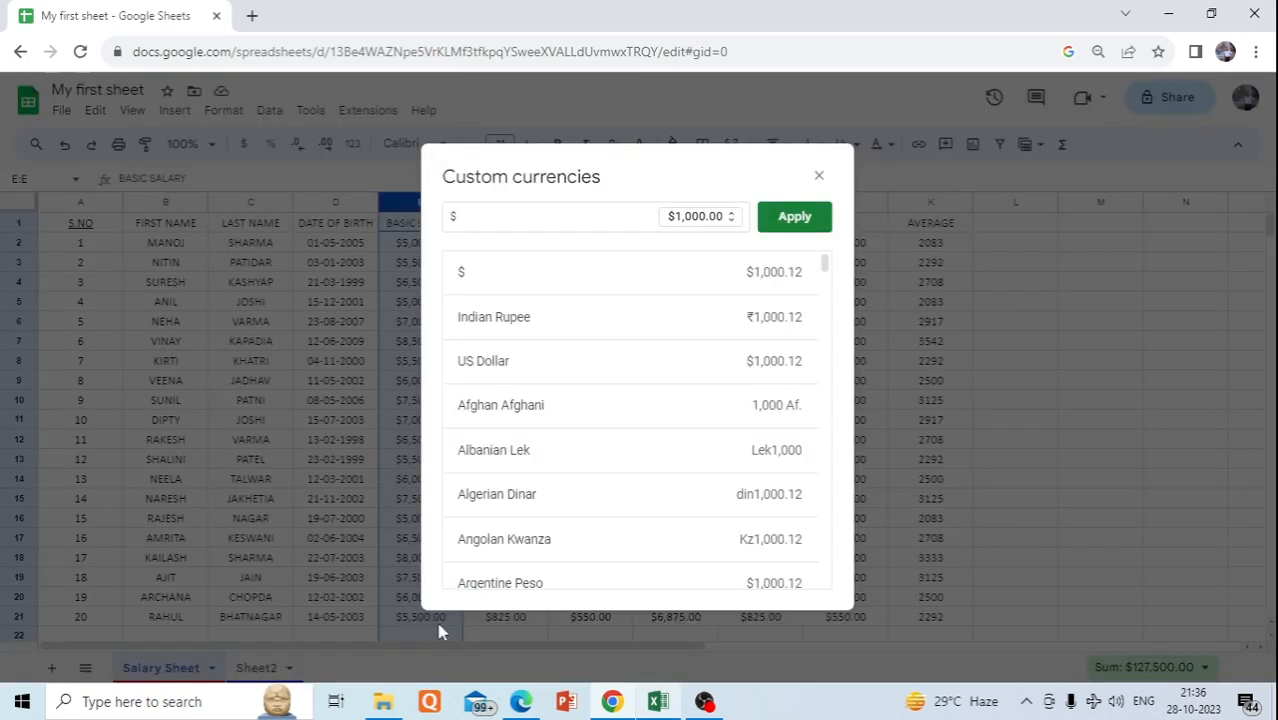
pyautogui.click(779, 321)
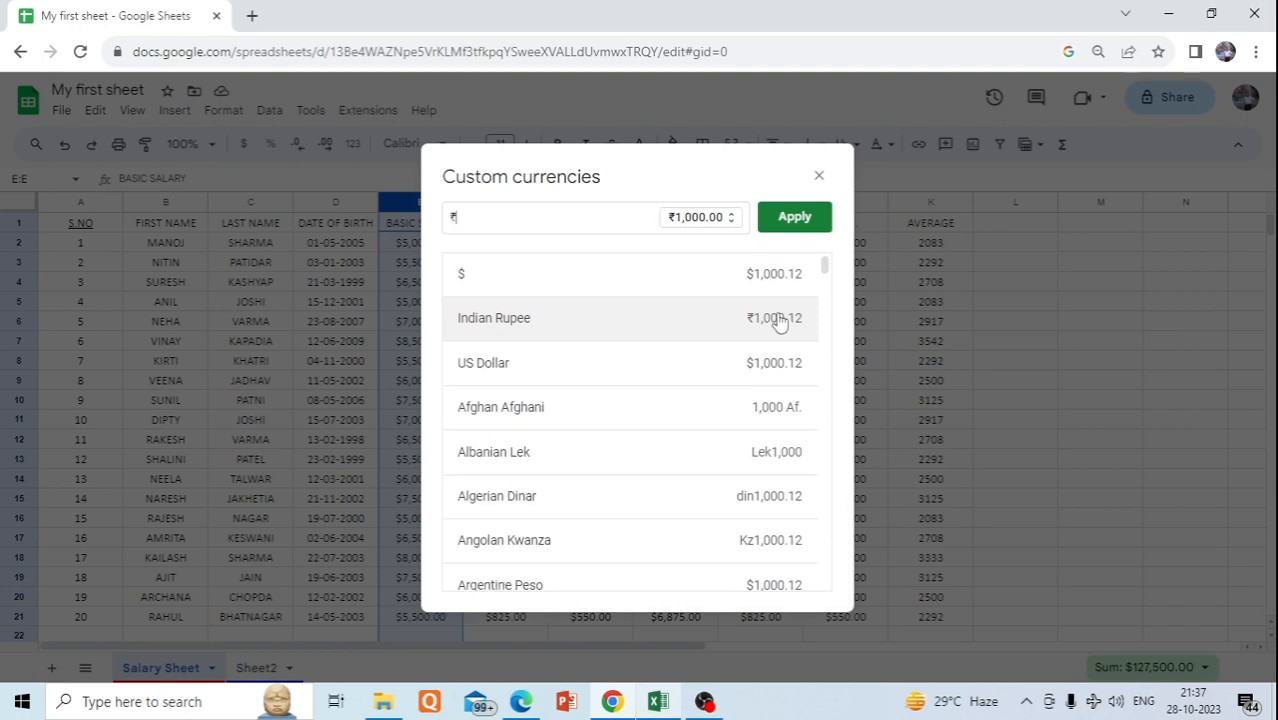
pyautogui.click(800, 217)
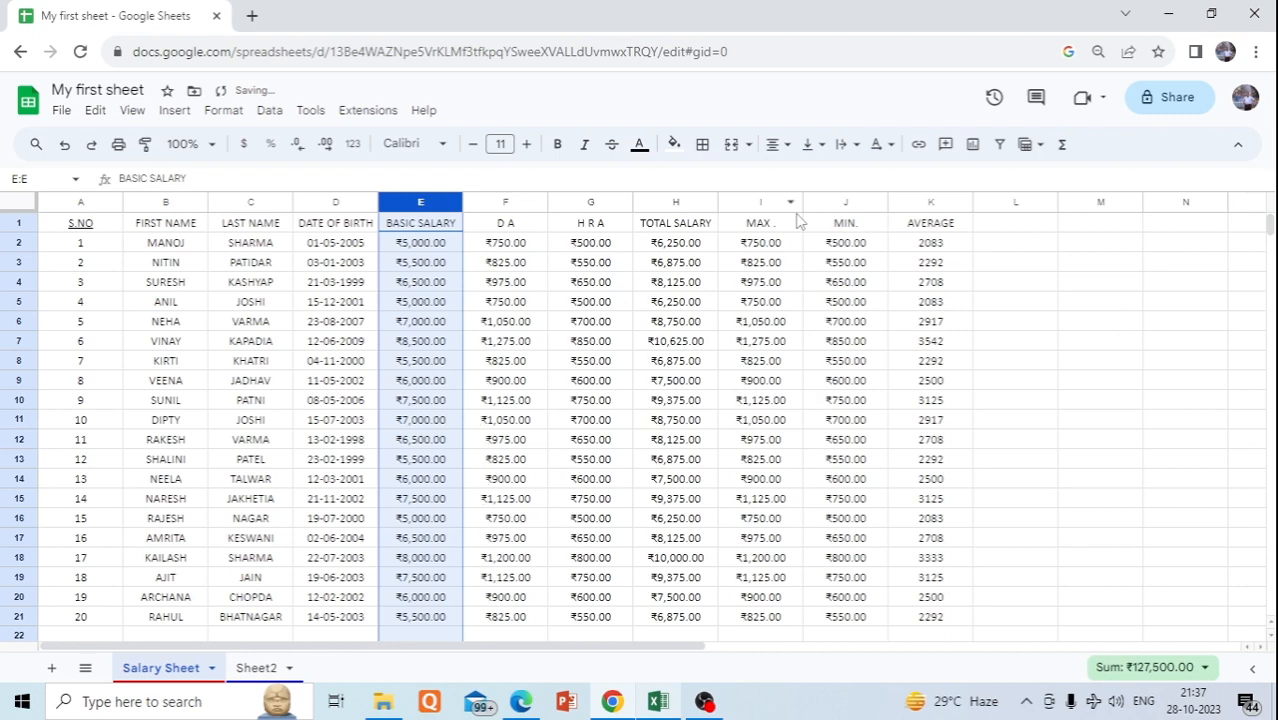
pyautogui.click(994, 231)
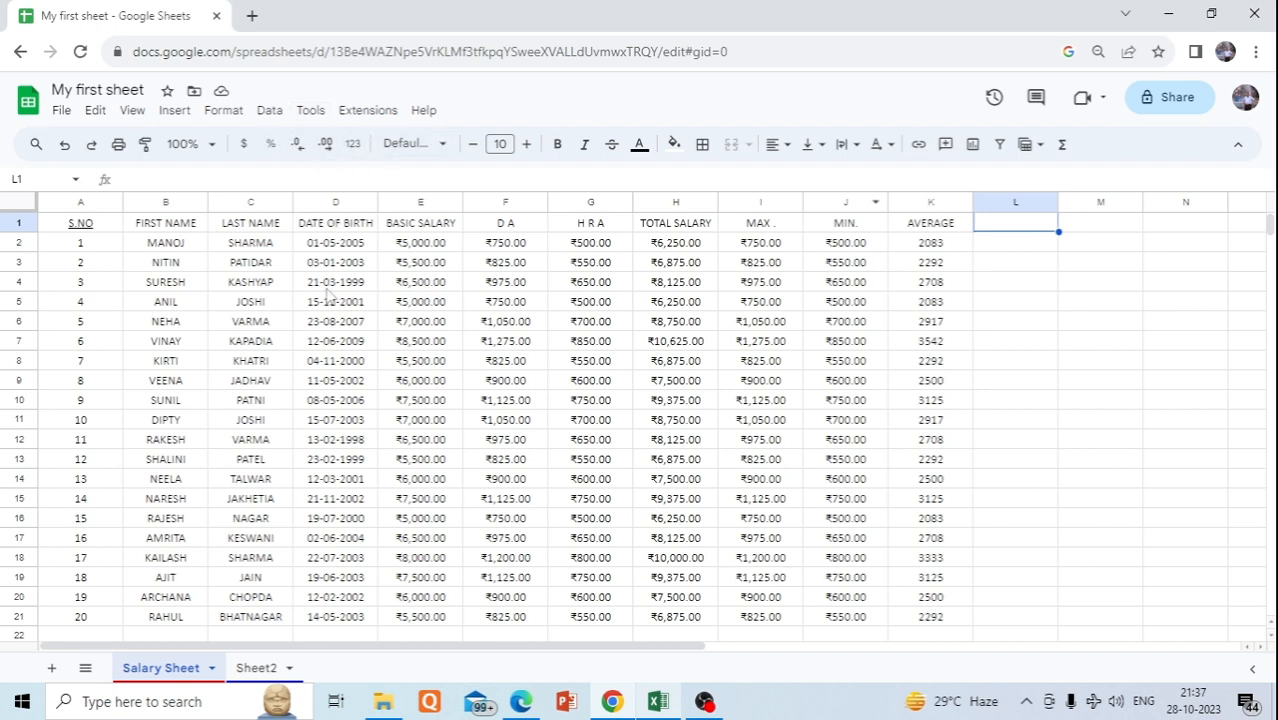
# Try the Number format on the whole DATE OF BIRTH column, and replace it with the Date format.
pyautogui.click(321, 203)
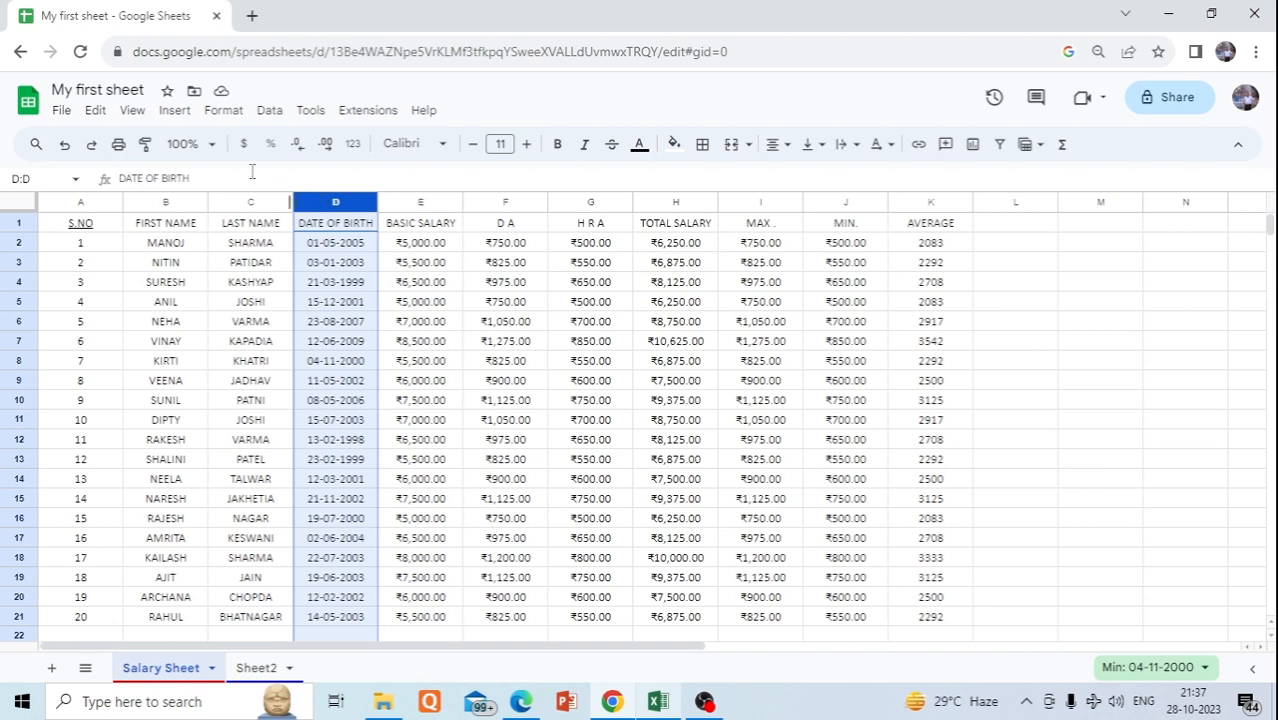
pyautogui.click(353, 145)
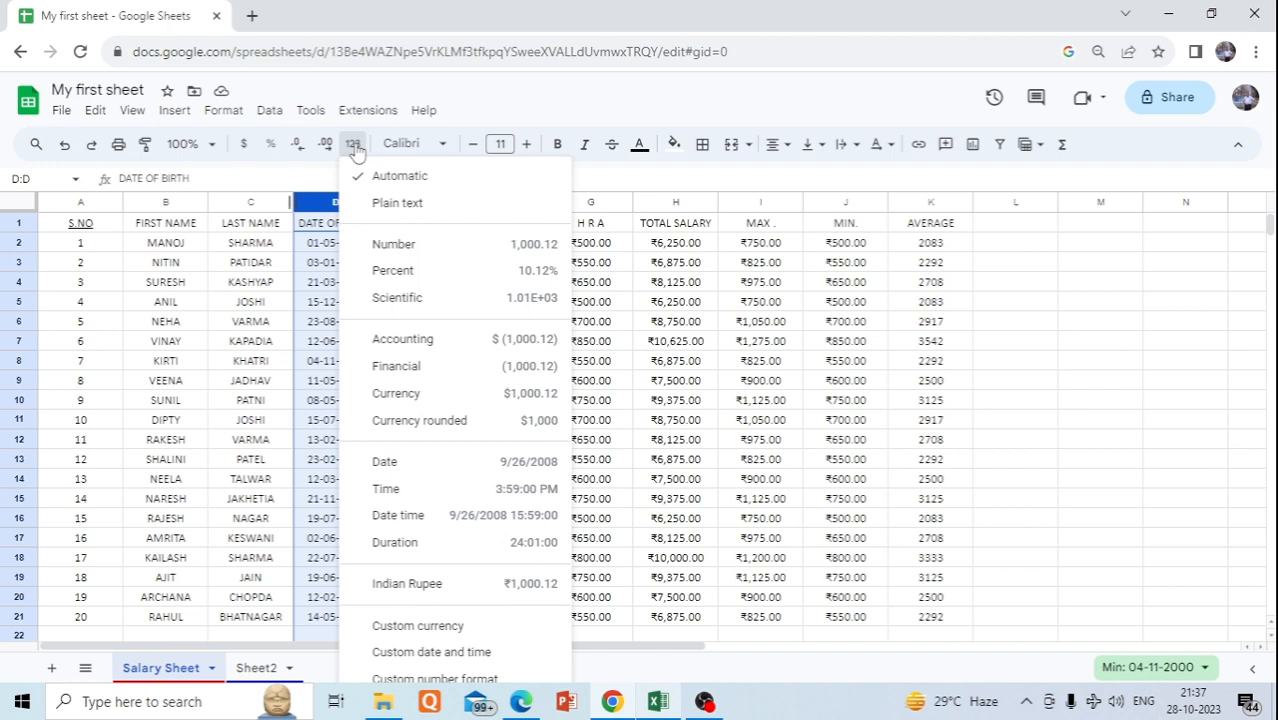
pyautogui.click(394, 244)
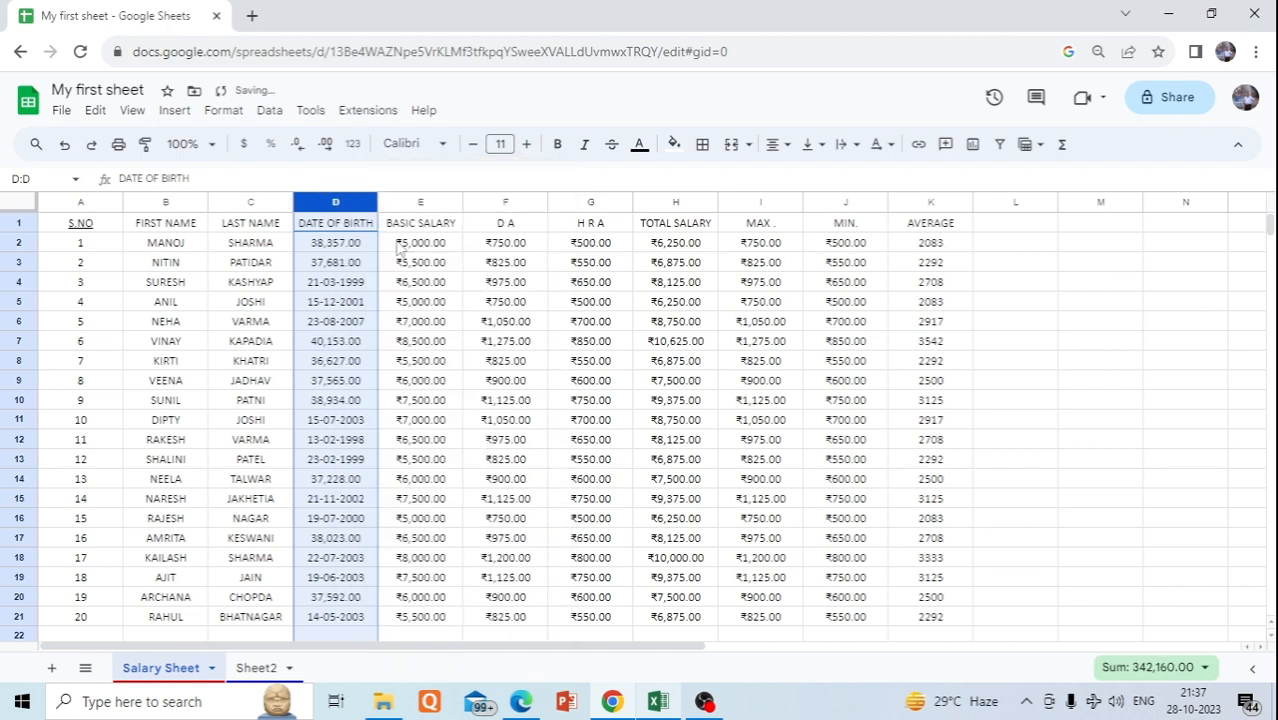
pyautogui.click(355, 146)
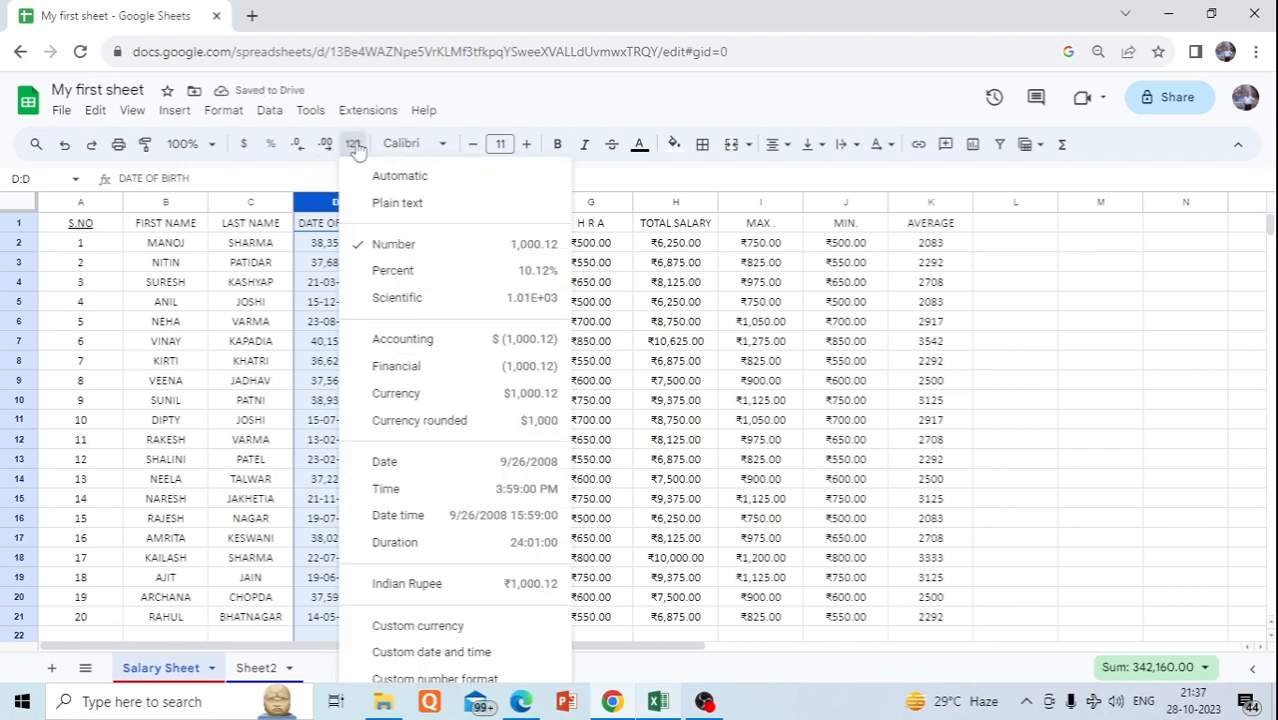
pyautogui.click(443, 463)
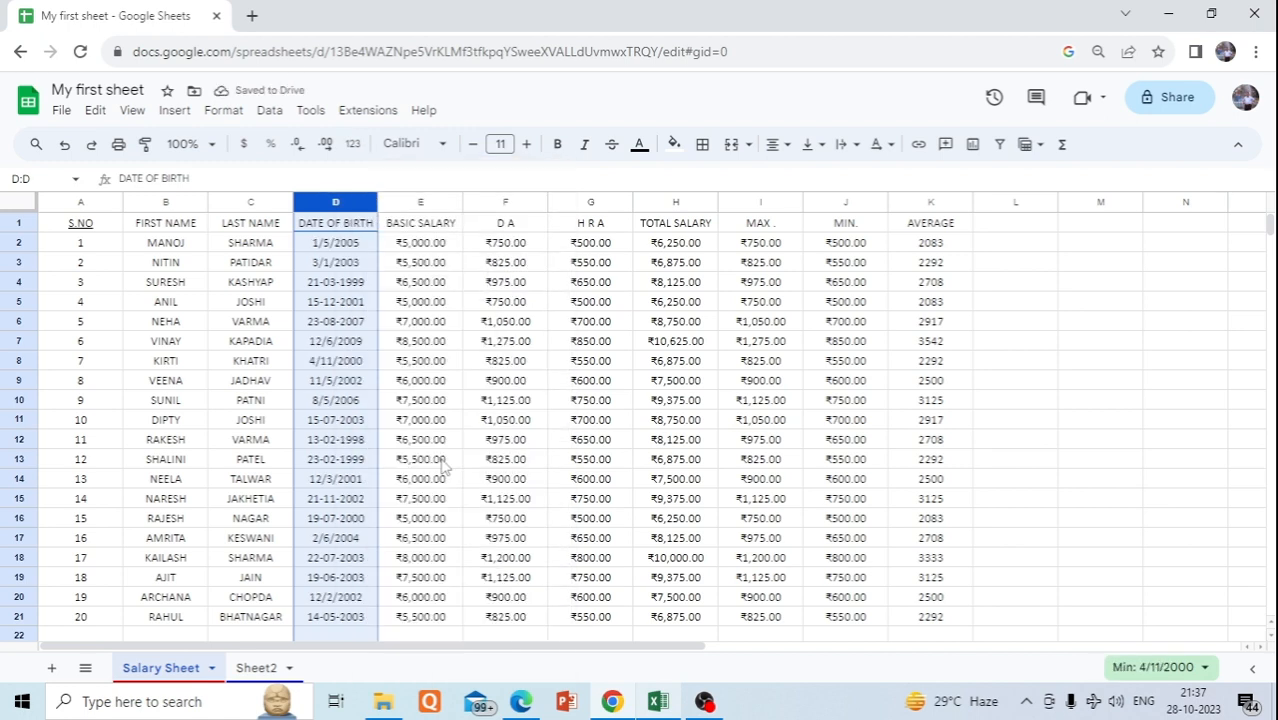
pyautogui.click(1027, 271)
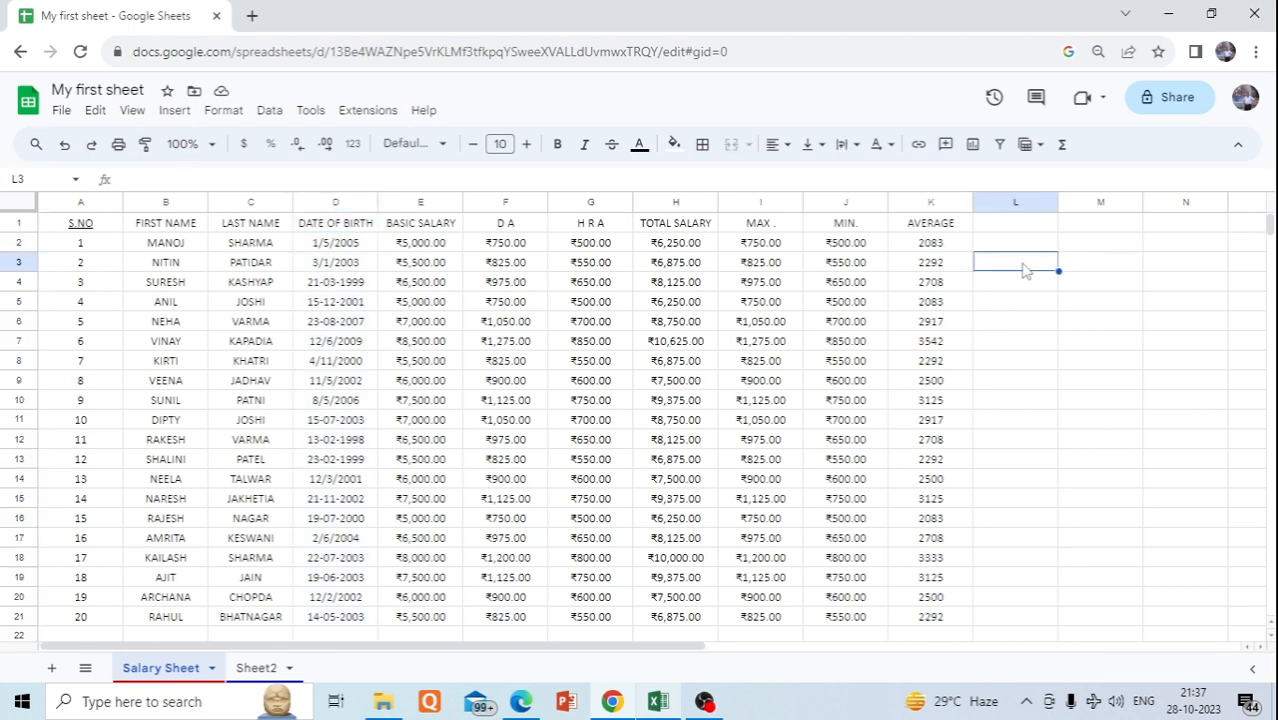
# Insert one empty column immediately before the DATE OF BIRTH column.
pyautogui.click(318, 210)
pyautogui.rightClick(319, 211)
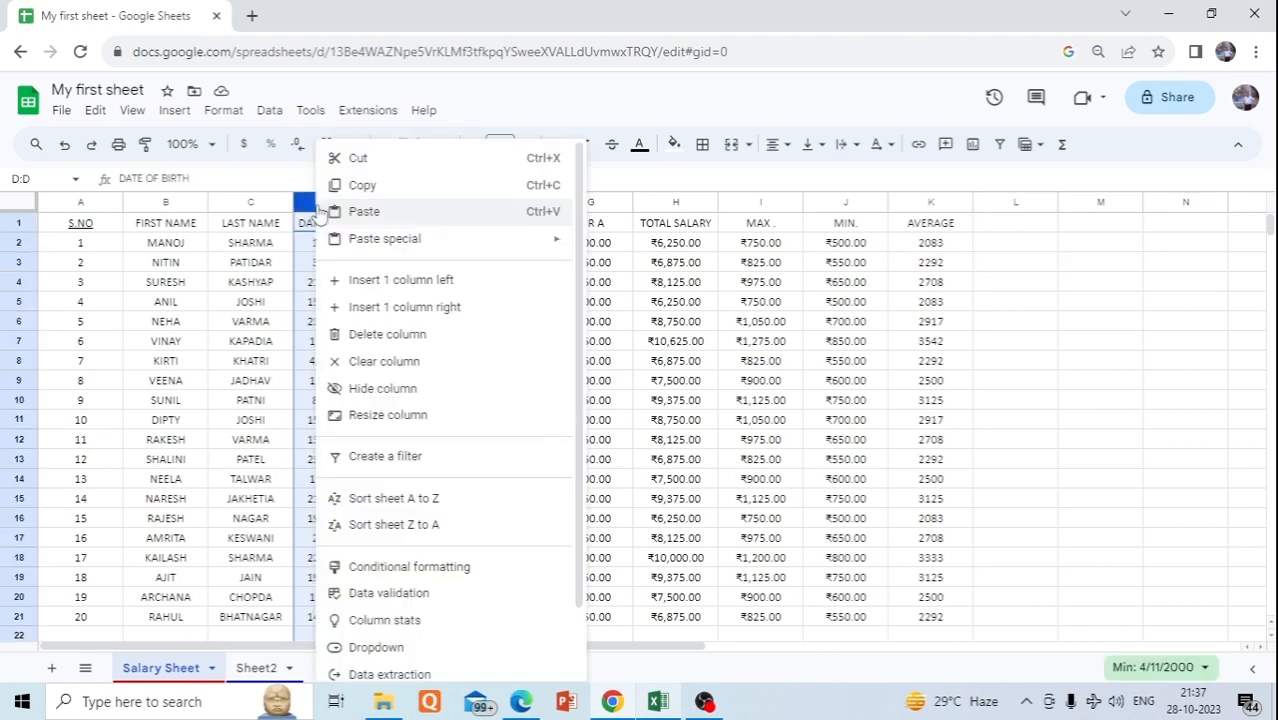
pyautogui.click(376, 278)
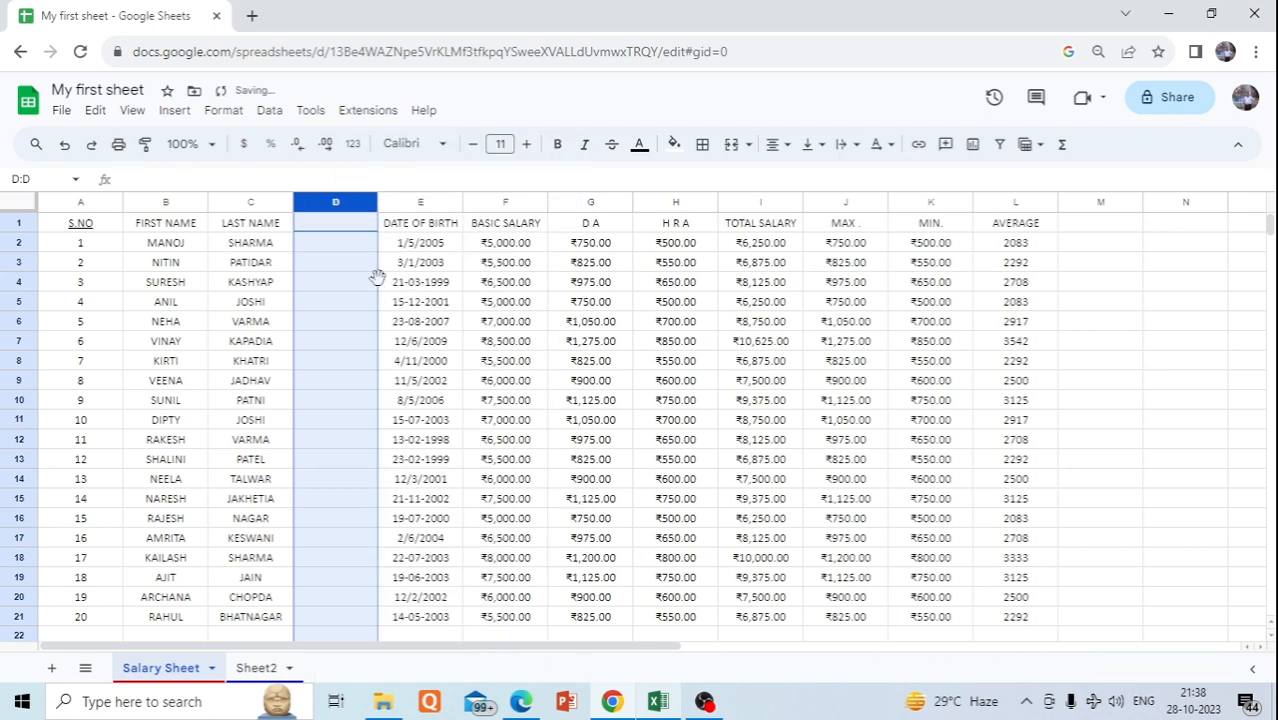
pyautogui.click(333, 228)
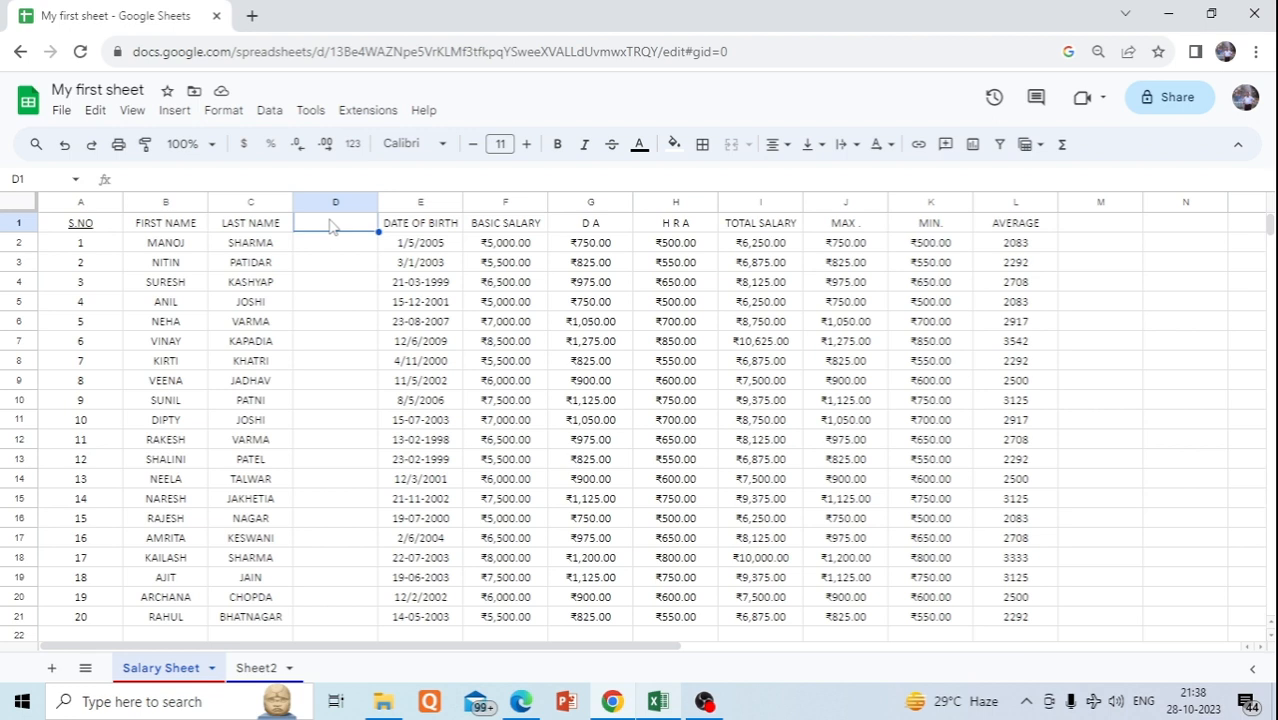
pyautogui.write('=')
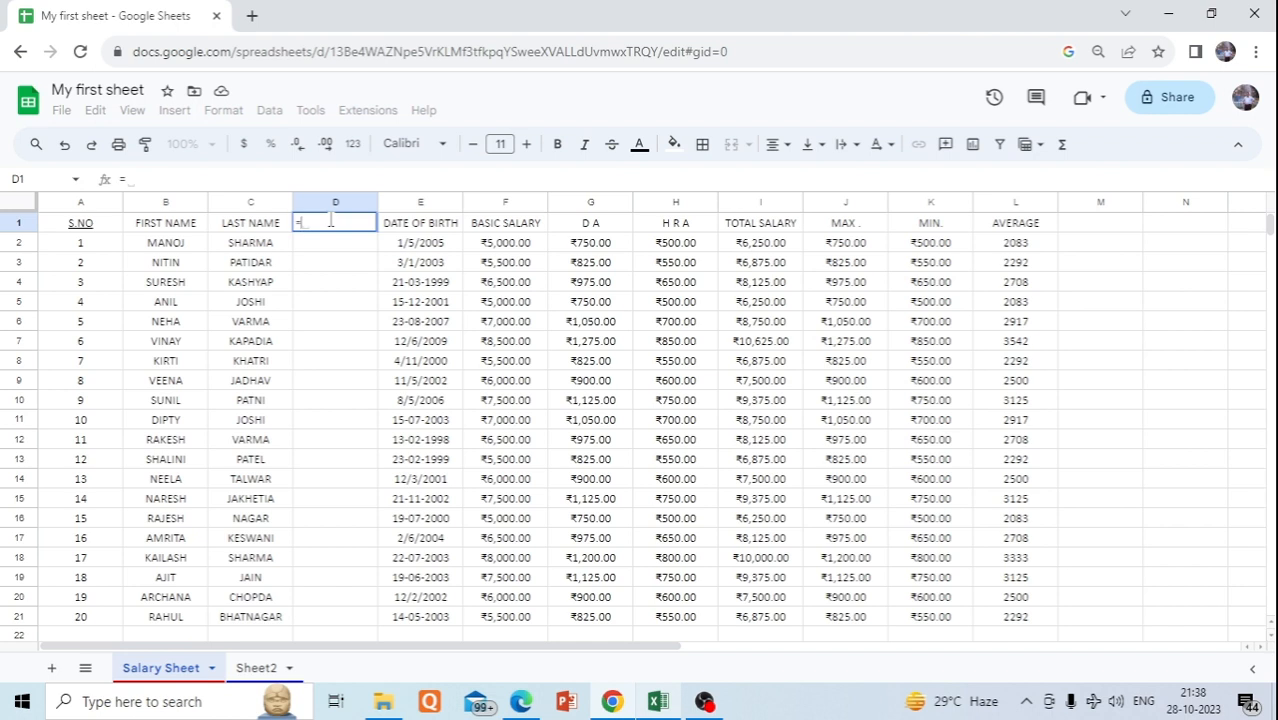
pyautogui.write('con')
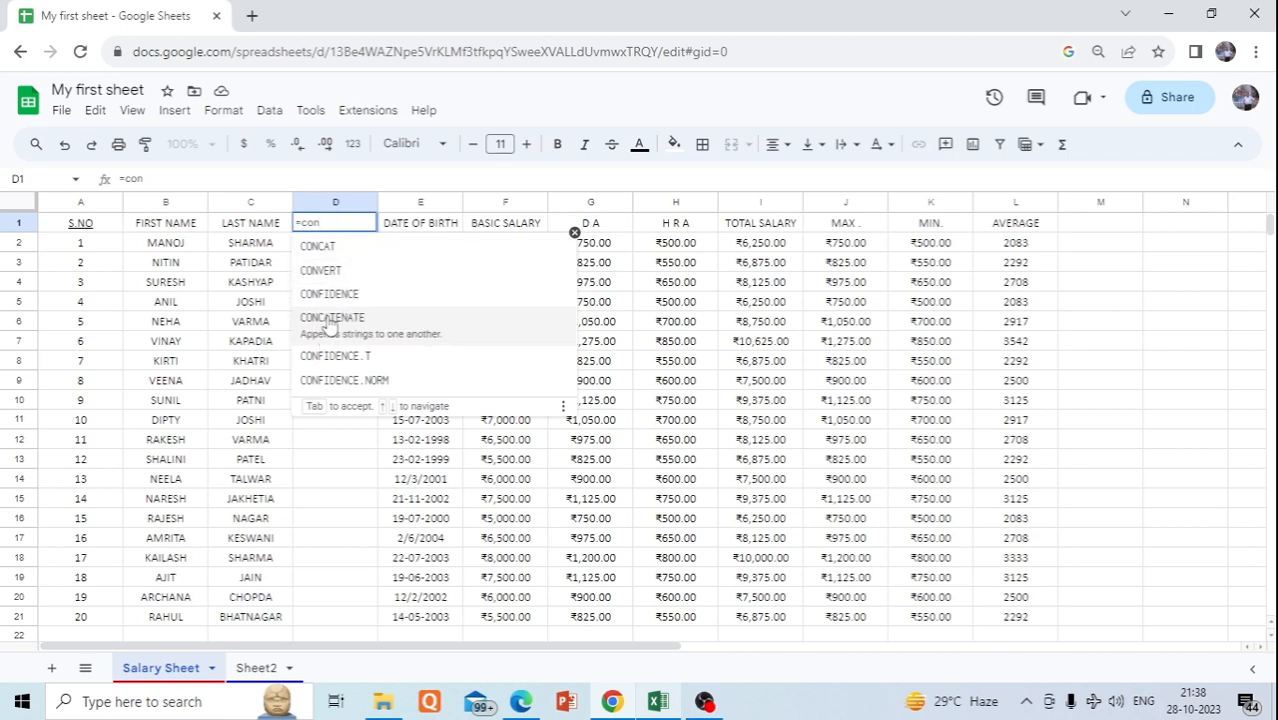
pyautogui.click(327, 318)
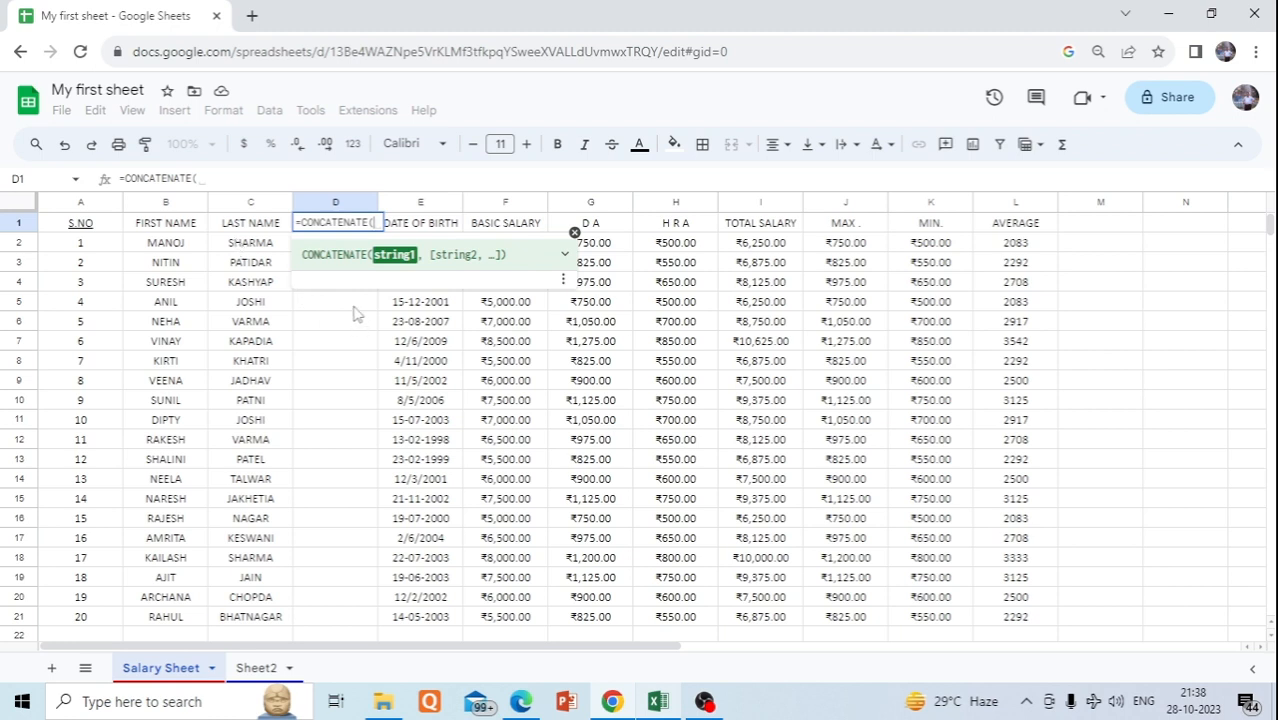
pyautogui.click(208, 176)
pyautogui.press('BackSpace')
pyautogui.press('BackSpace')
pyautogui.press('BackSpace')
pyautogui.press('BackSpace')
pyautogui.press('BackSpace')
pyautogui.press('BackSpace')
pyautogui.press('BackSpace')
pyautogui.press('BackSpace')
pyautogui.press('BackSpace')
pyautogui.press('BackSpace')
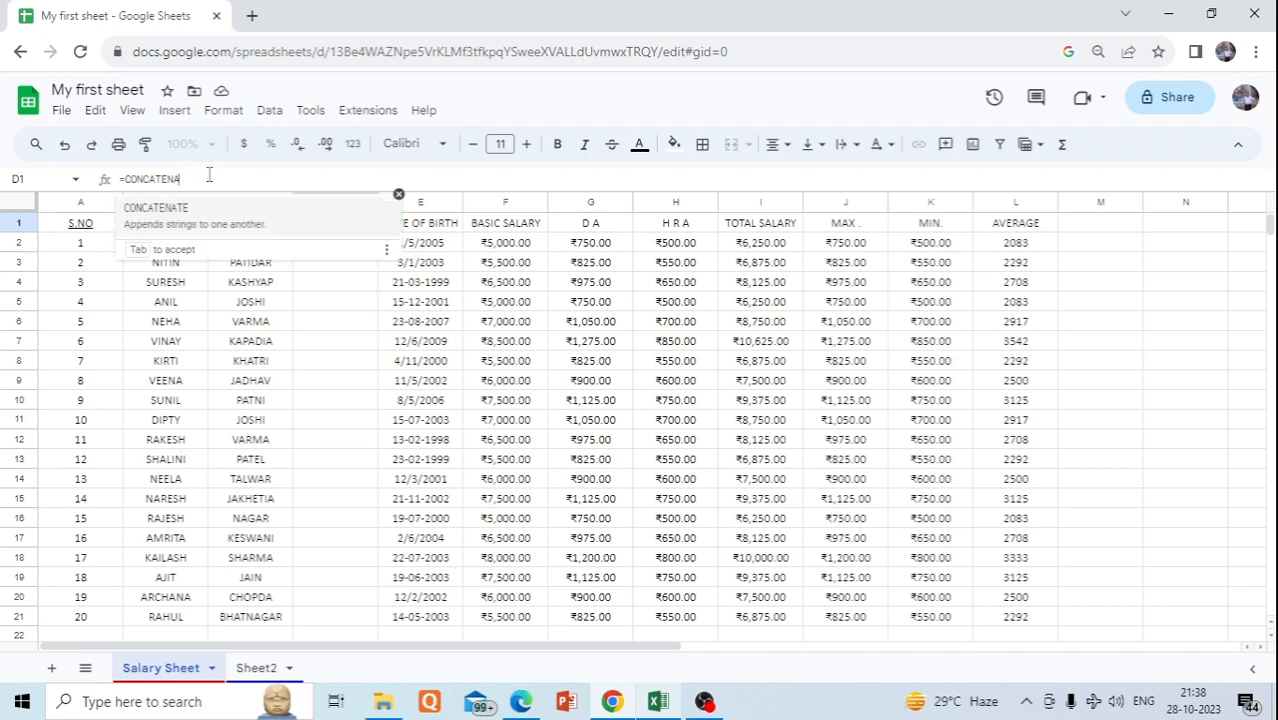
pyautogui.press('BackSpace')
pyautogui.press('BackSpace')
pyautogui.press('BackSpace')
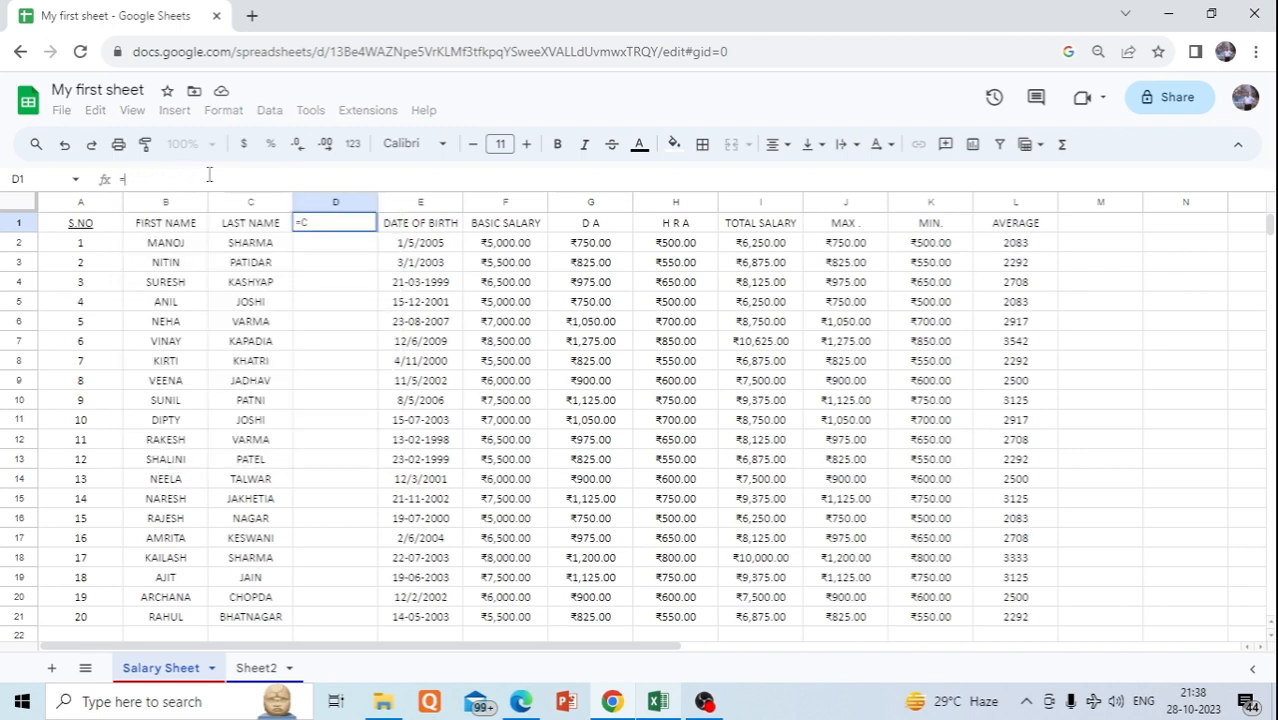
# Enter the header FULL NAME in cell D1 of the new column.
pyautogui.doubleClick(330, 224)
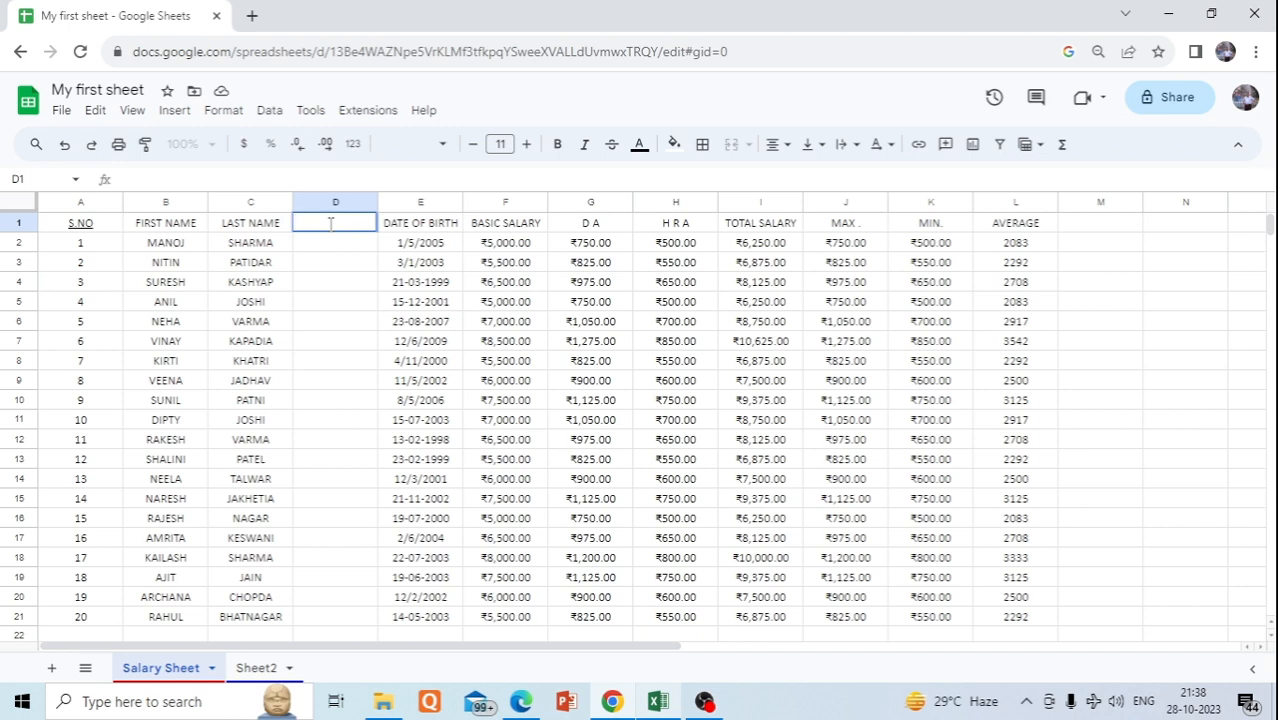
pyautogui.write('FULL NAME')
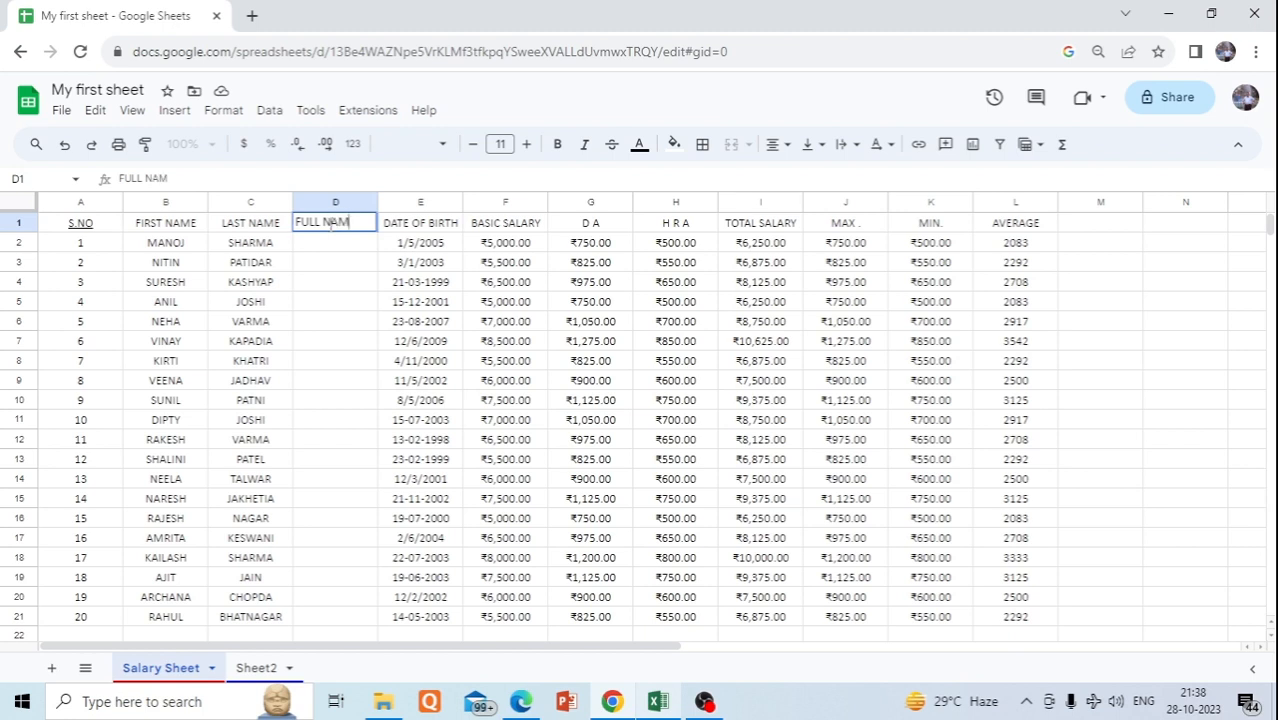
pyautogui.click(331, 245)
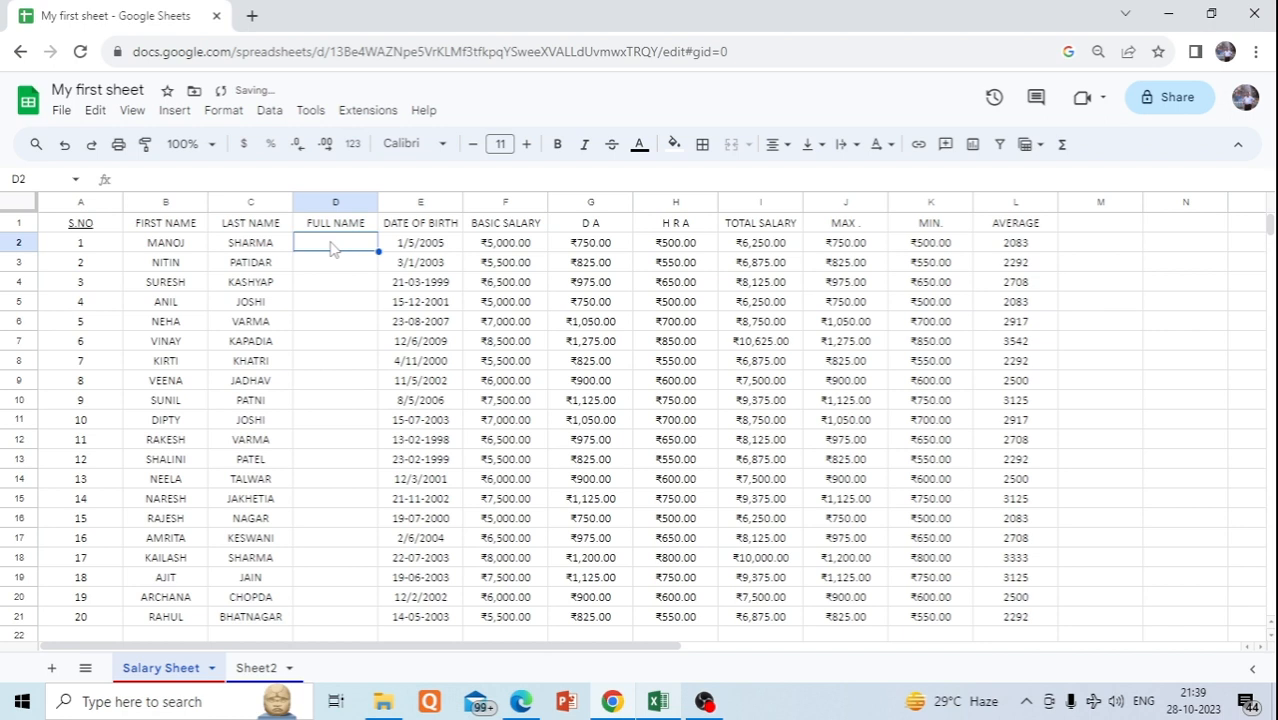
# Join the first and last name with a space in D2 using =CONCATENATE(B2," ",C2).
pyautogui.write('=')
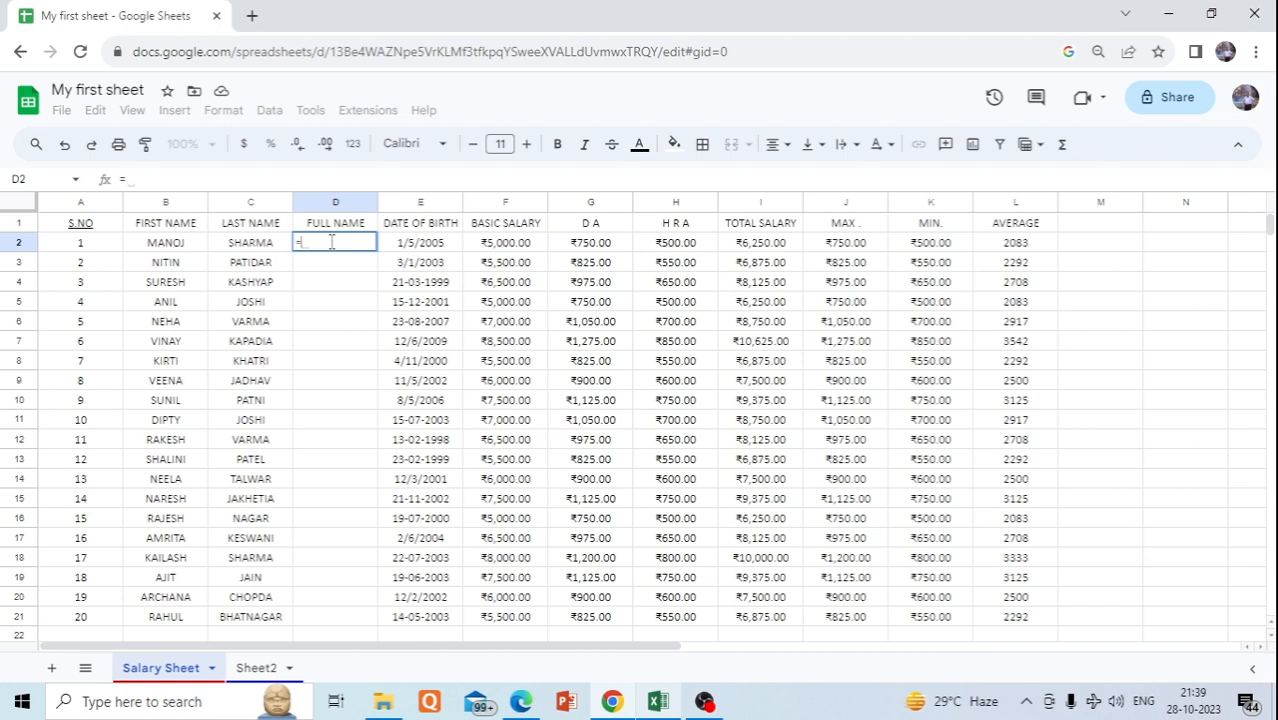
pyautogui.write('CON')
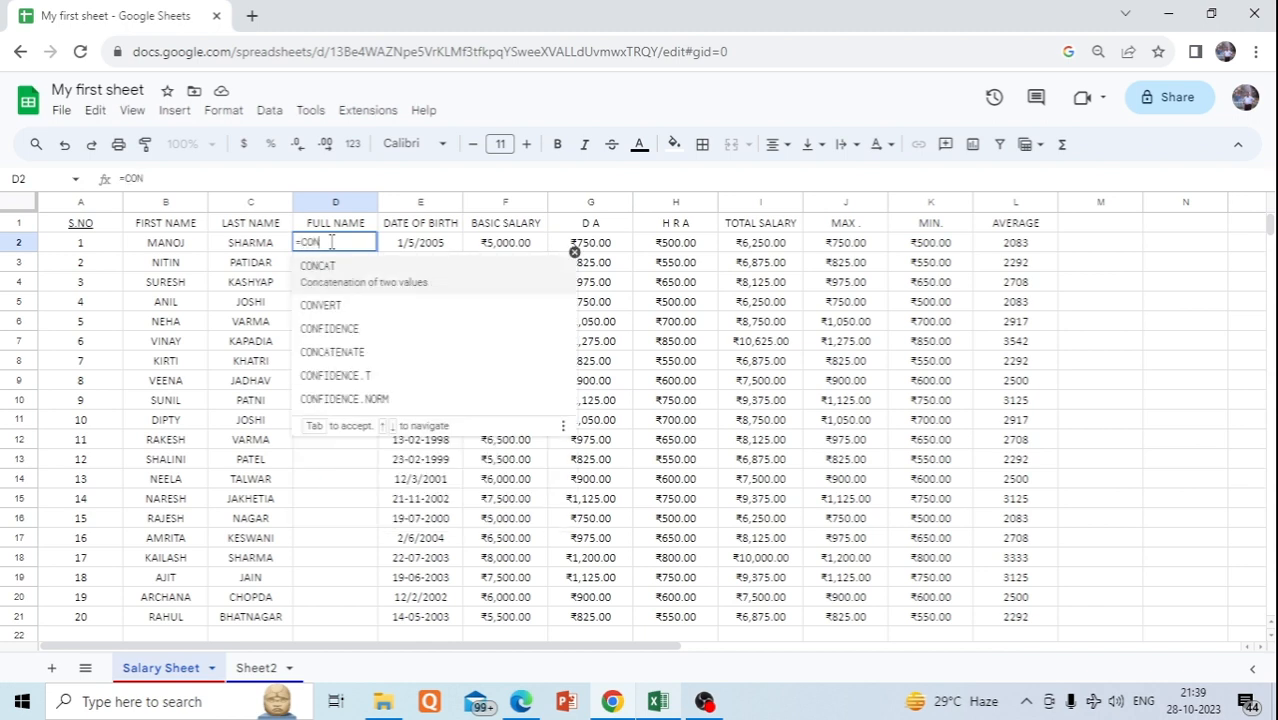
pyautogui.write('C')
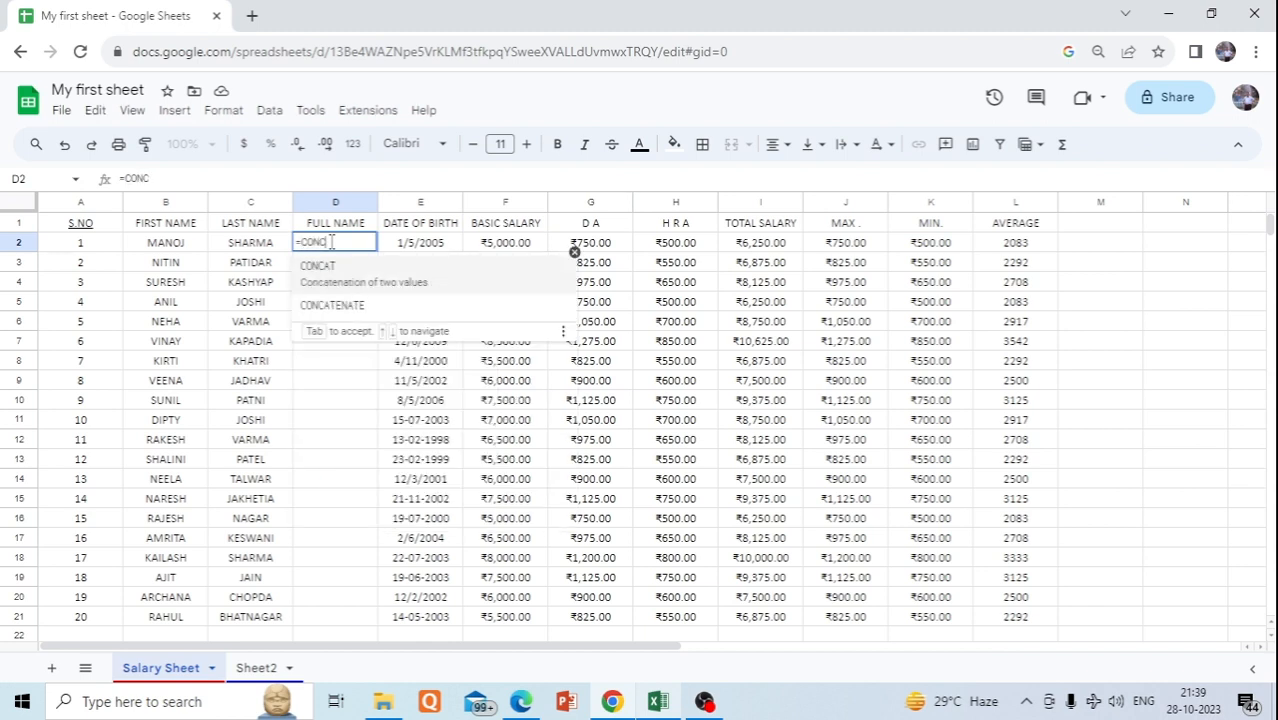
pyautogui.click(341, 296)
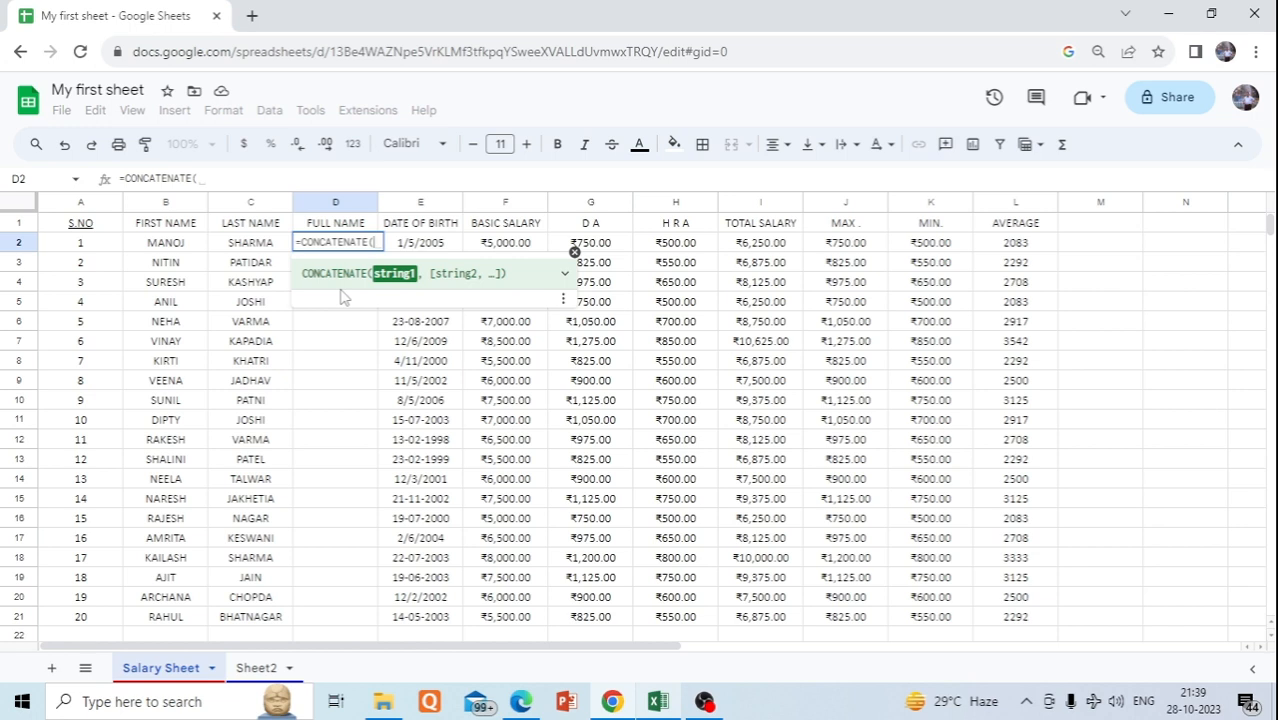
pyautogui.click(165, 243)
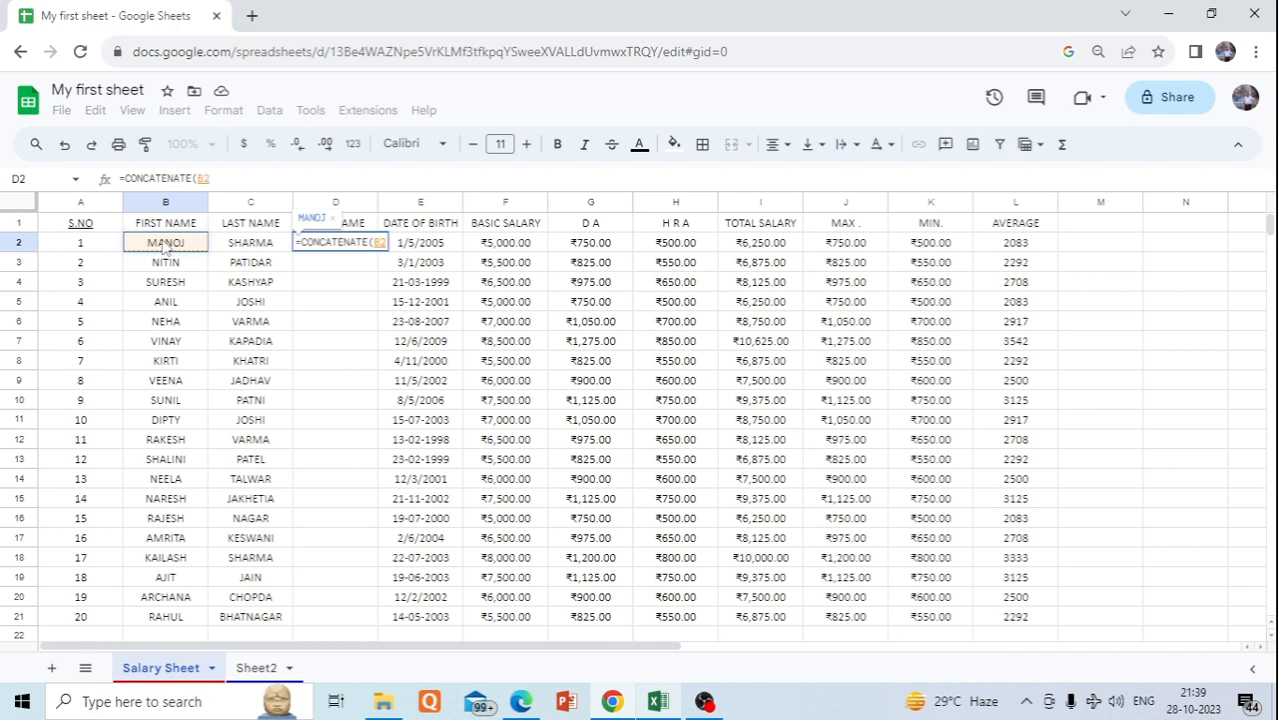
pyautogui.write(',')
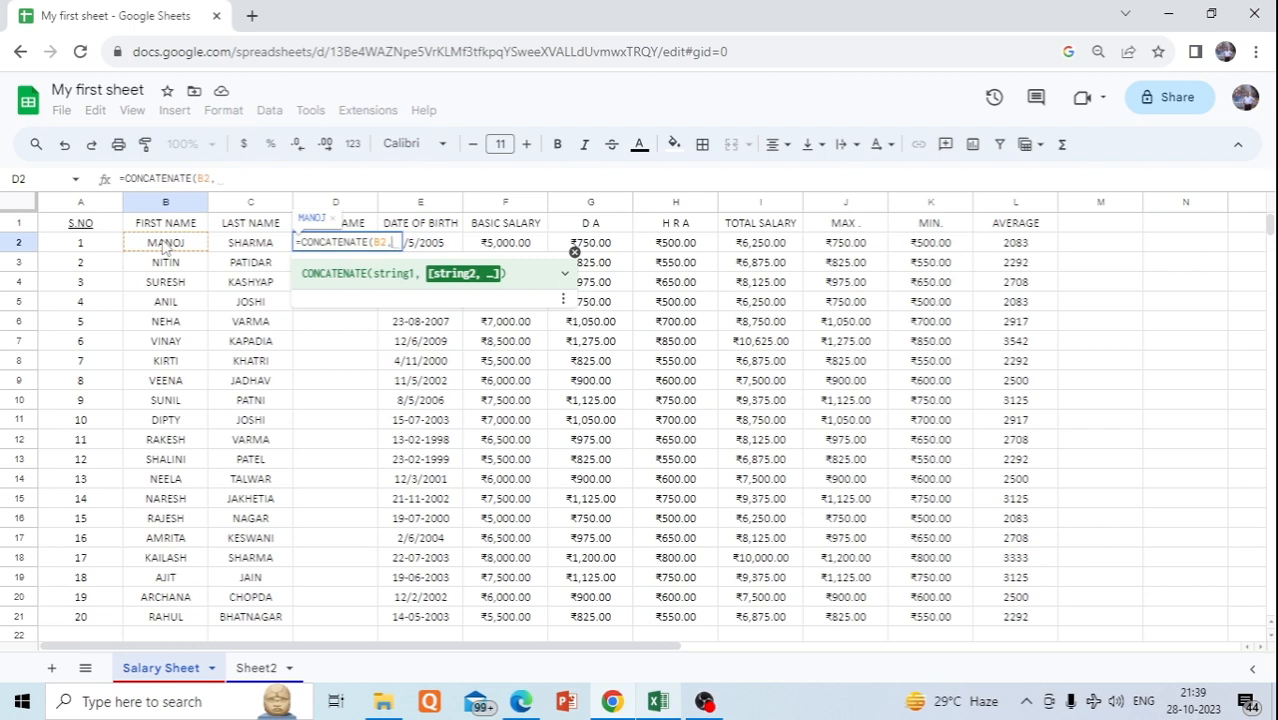
pyautogui.write('"')
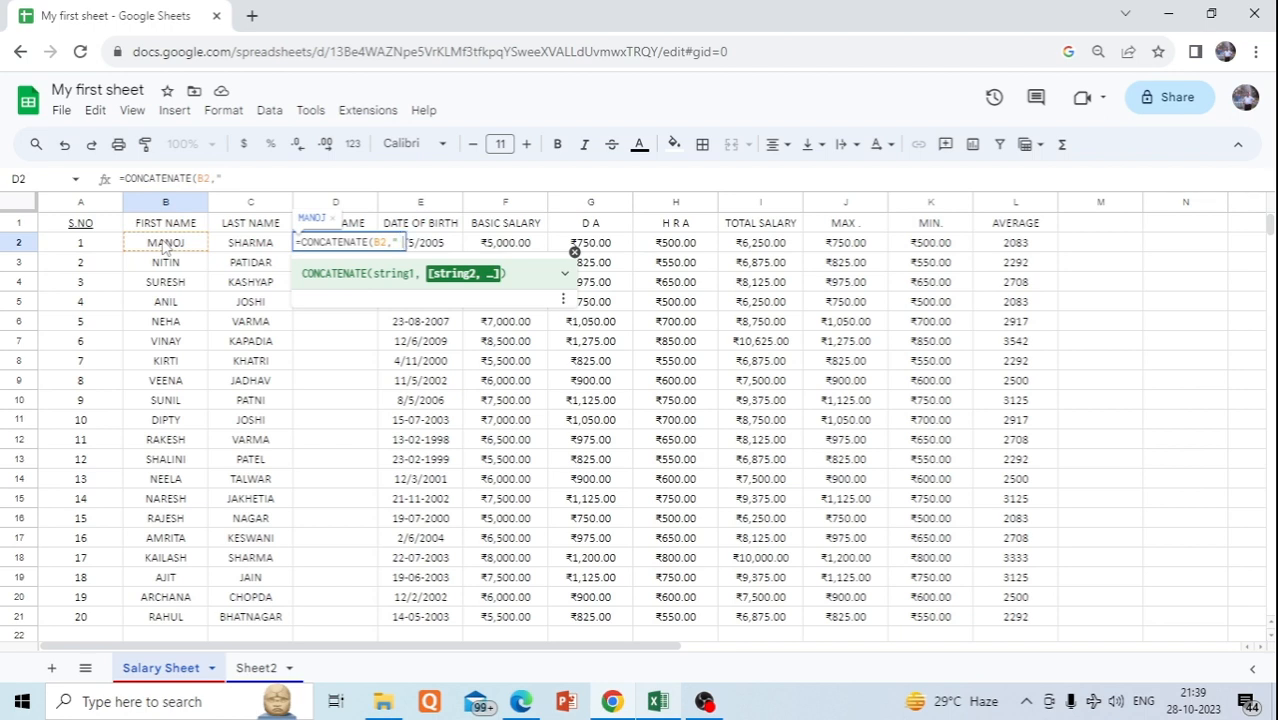
pyautogui.write('",')
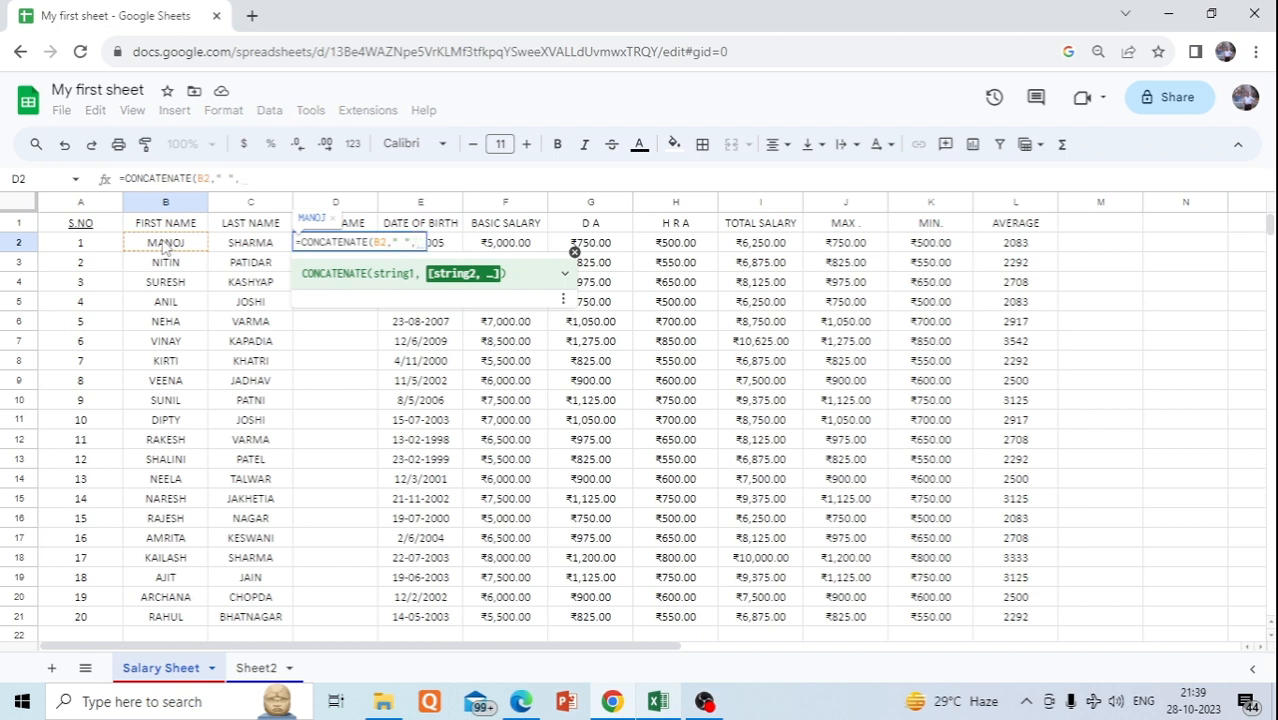
pyautogui.click(249, 243)
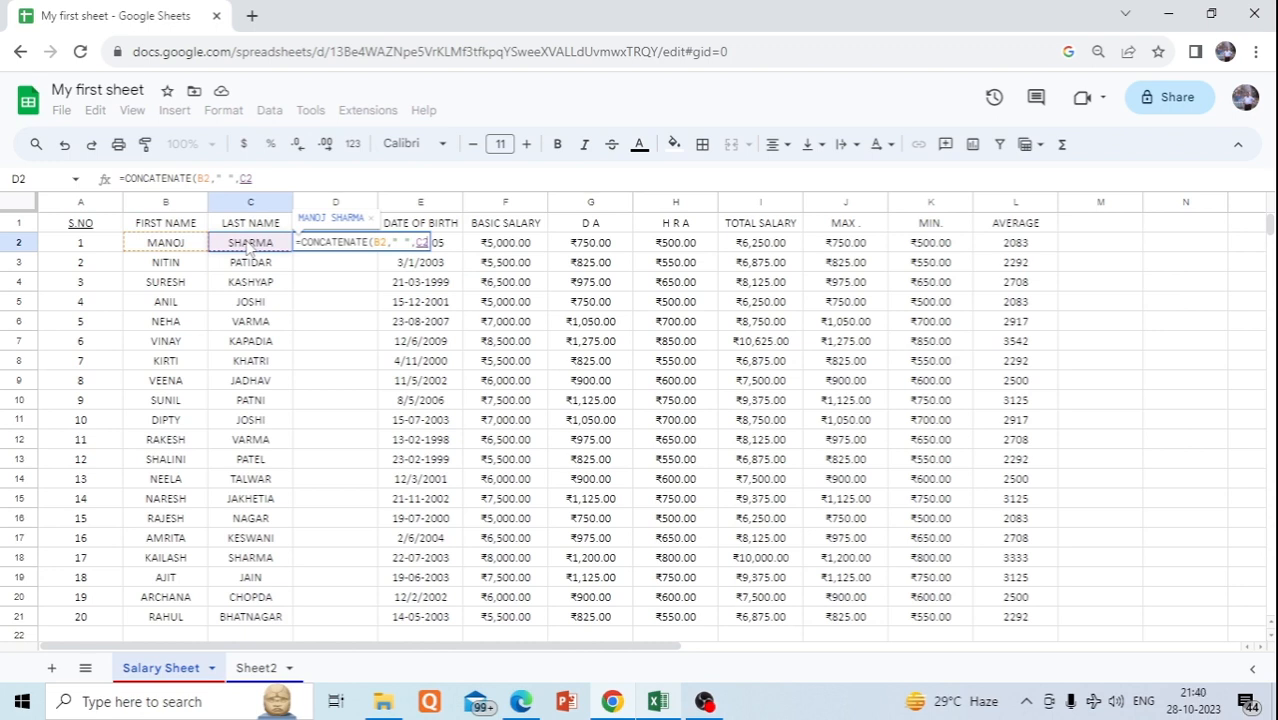
pyautogui.write(')')
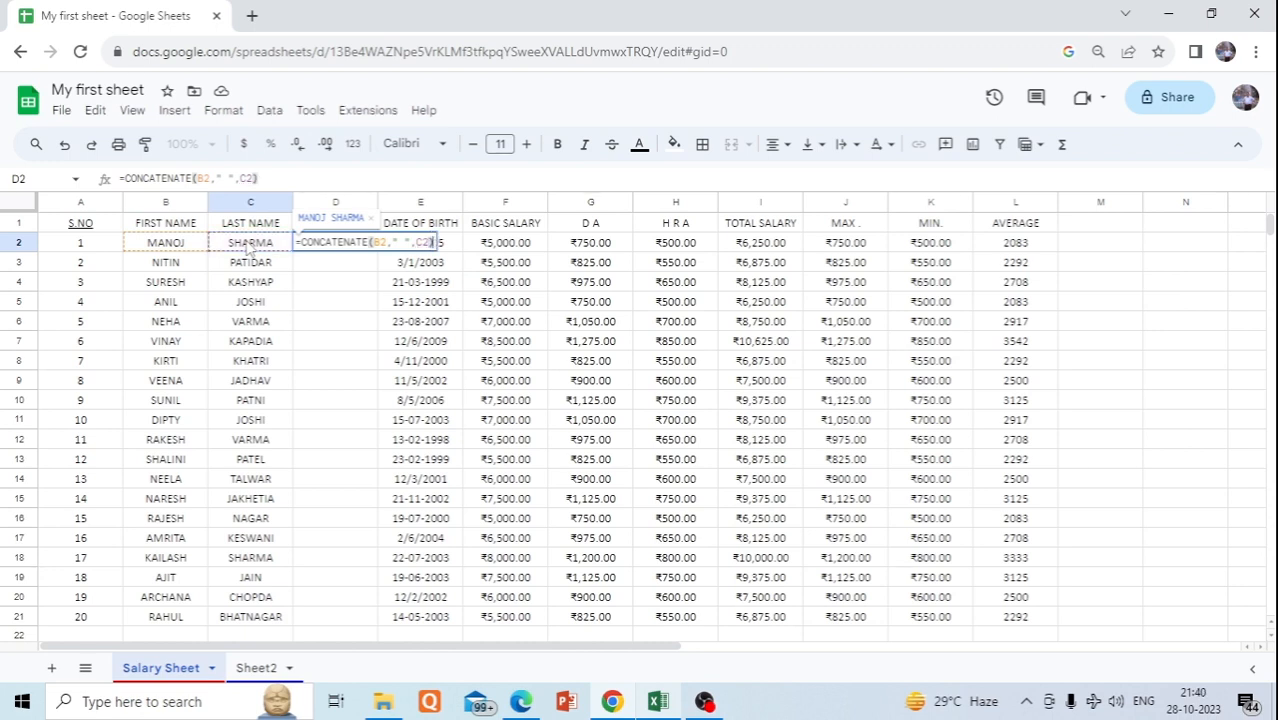
pyautogui.press('Return')
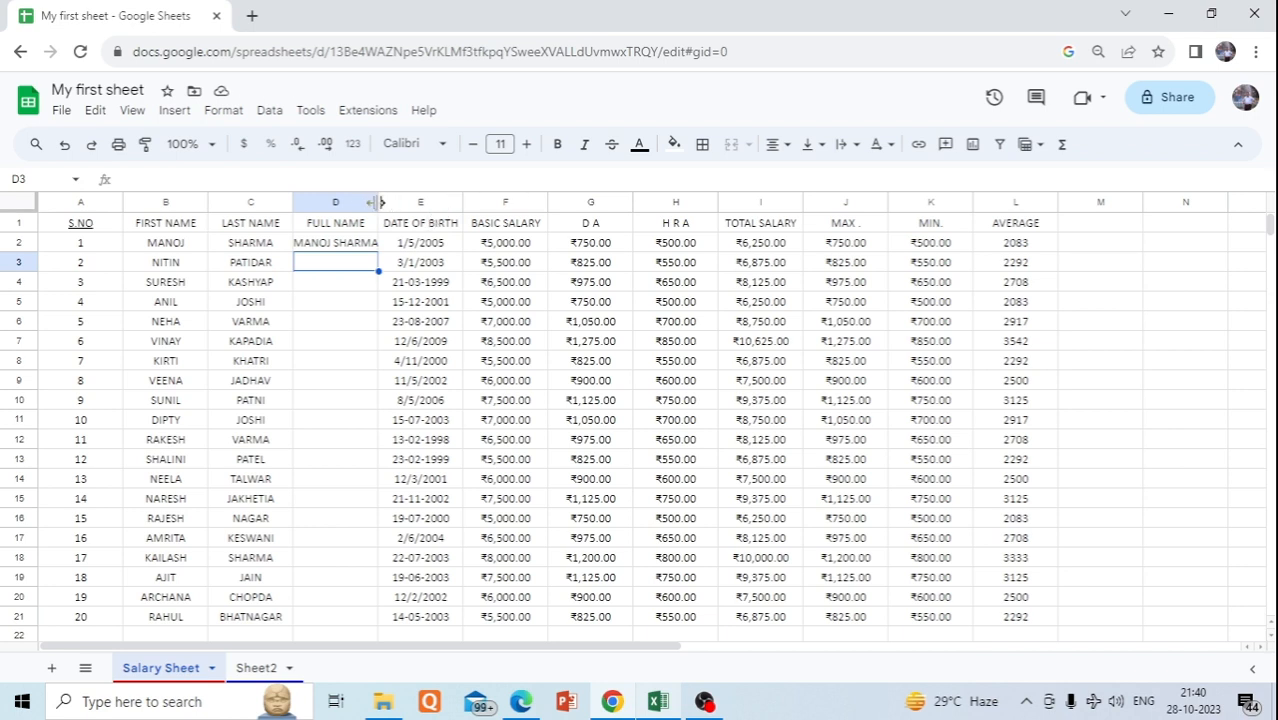
# Widen the FULL NAME column and fill the D2 formula down through D21.
pyautogui.moveTo(378, 202); pyautogui.dragTo(398, 203)
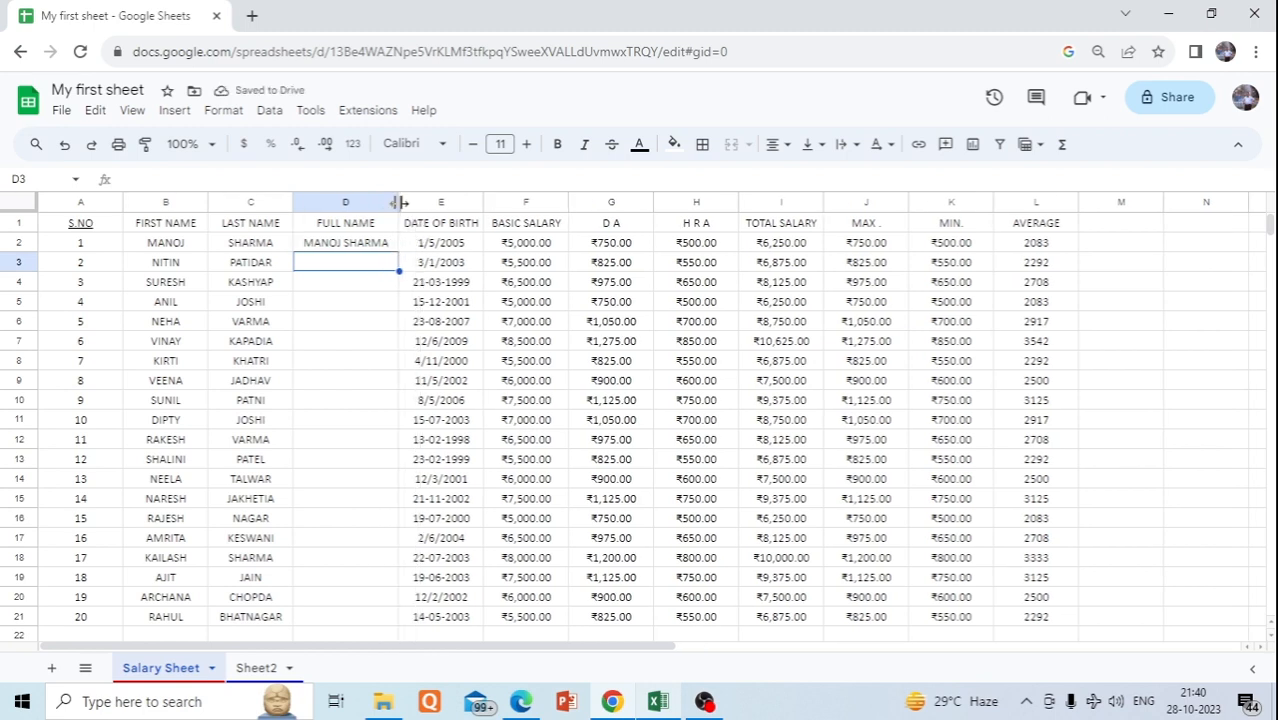
pyautogui.moveTo(398, 202); pyautogui.dragTo(420, 202)
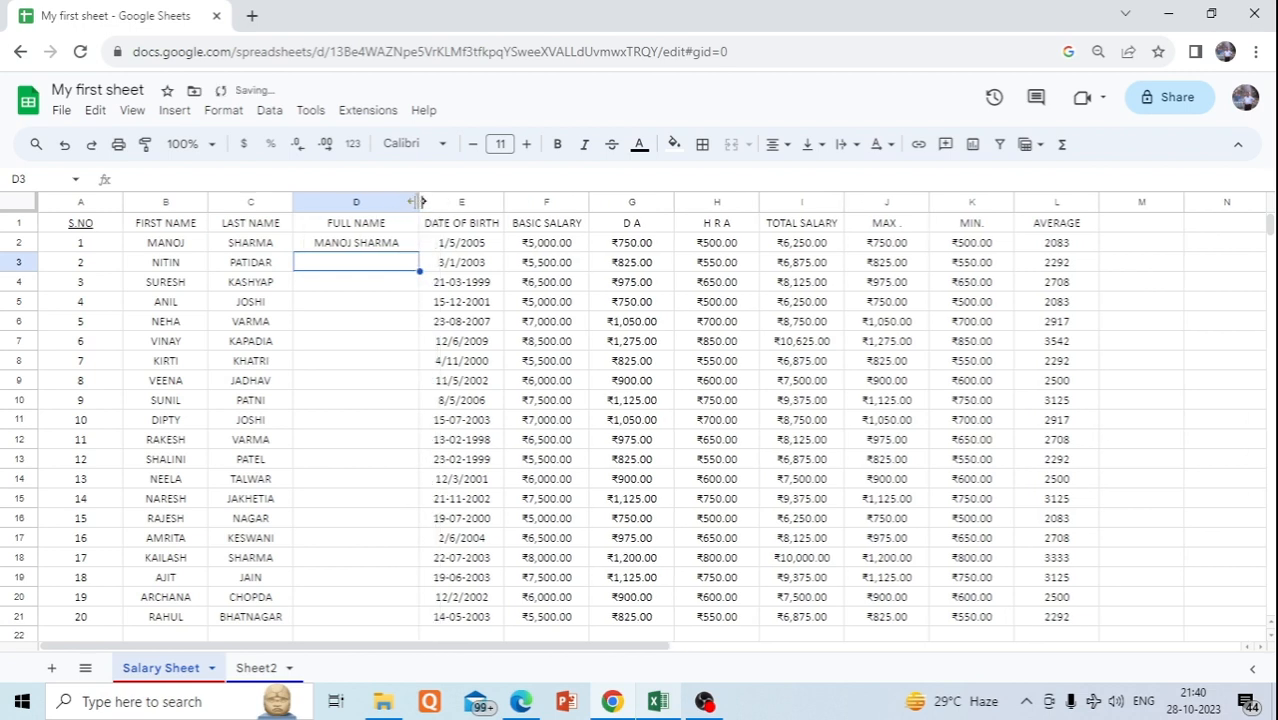
pyautogui.click(393, 249)
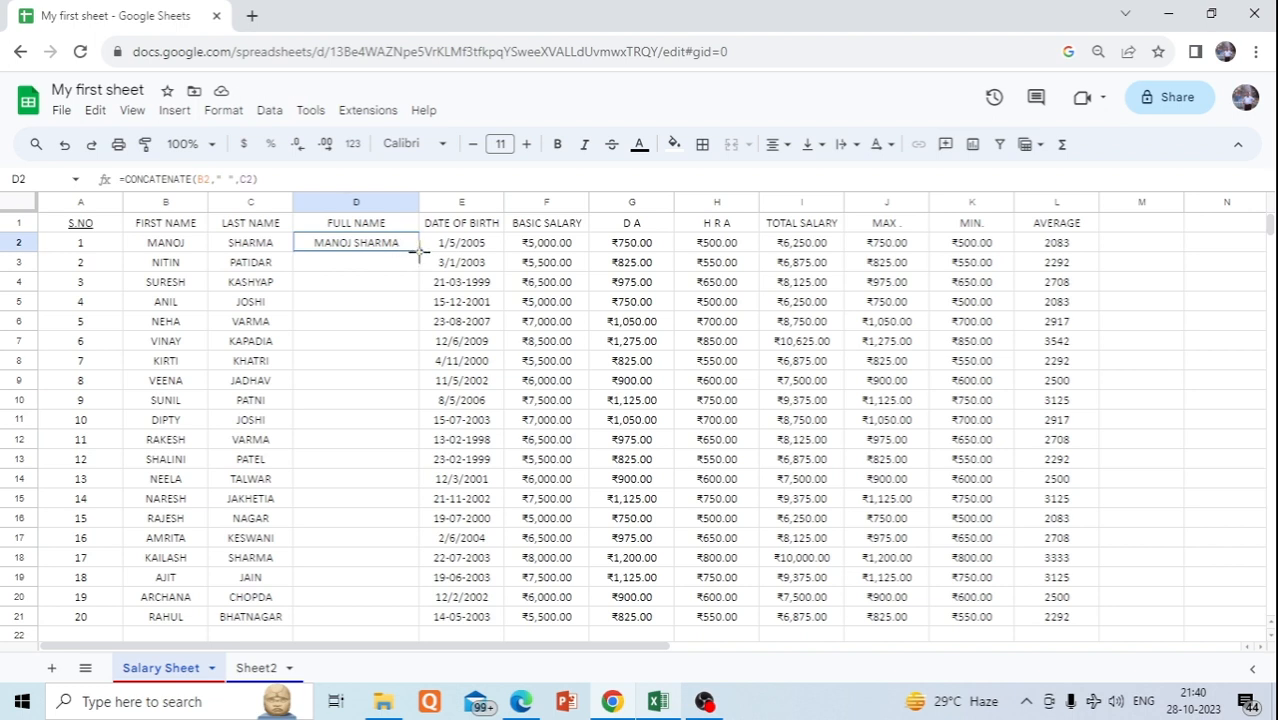
pyautogui.moveTo(420, 252); pyautogui.dragTo(432, 622)
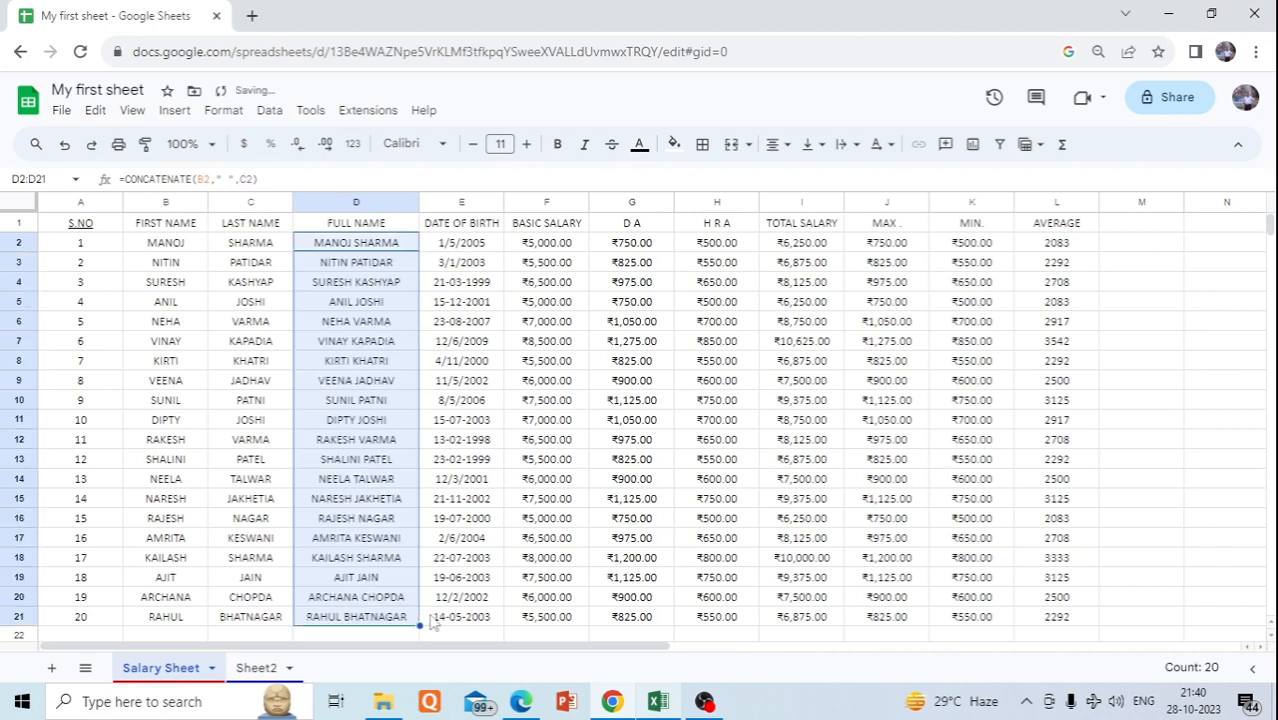
pyautogui.click(1145, 305)
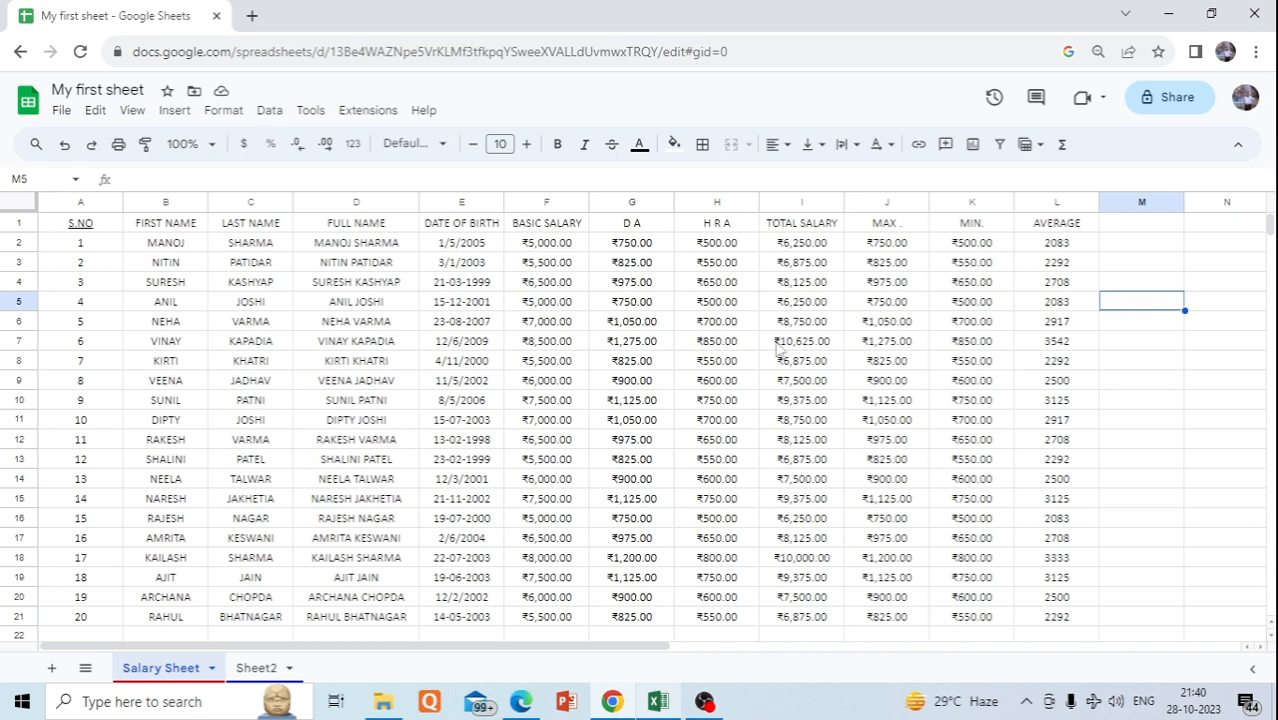
# Insert one empty column between the FIRST NAME and LAST NAME columns.
pyautogui.click(213, 202)
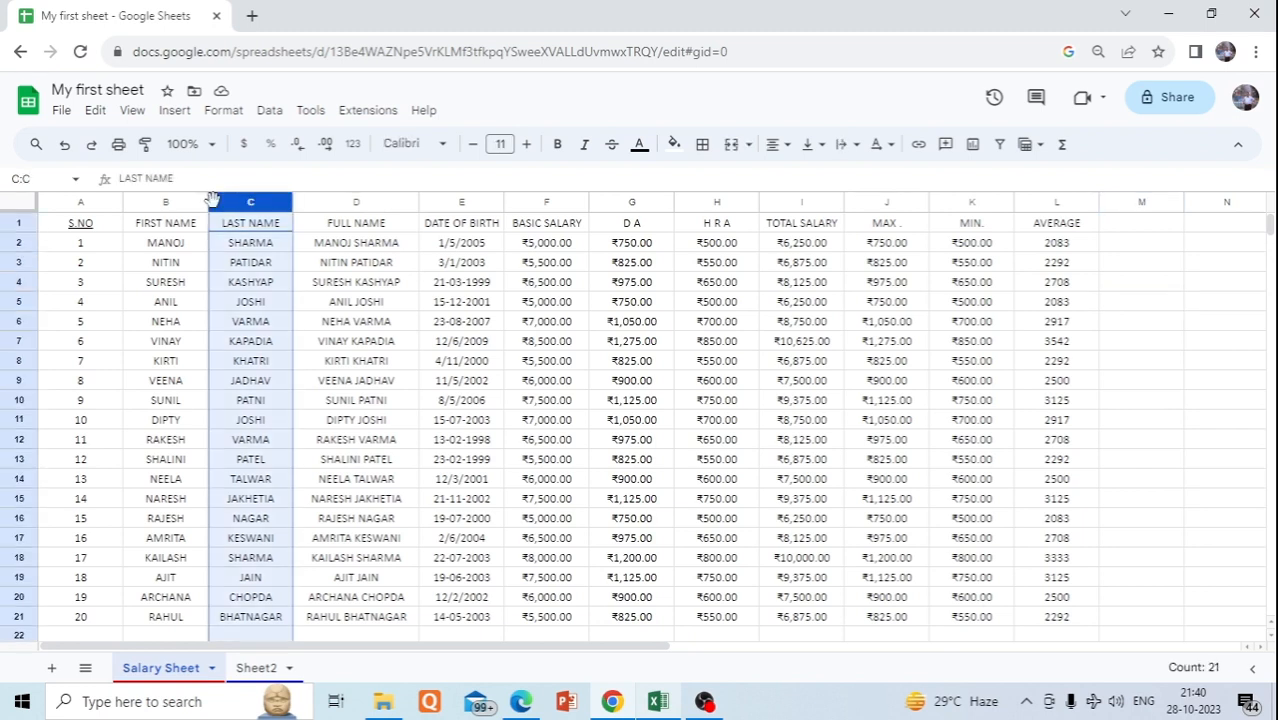
pyautogui.rightClick(213, 201)
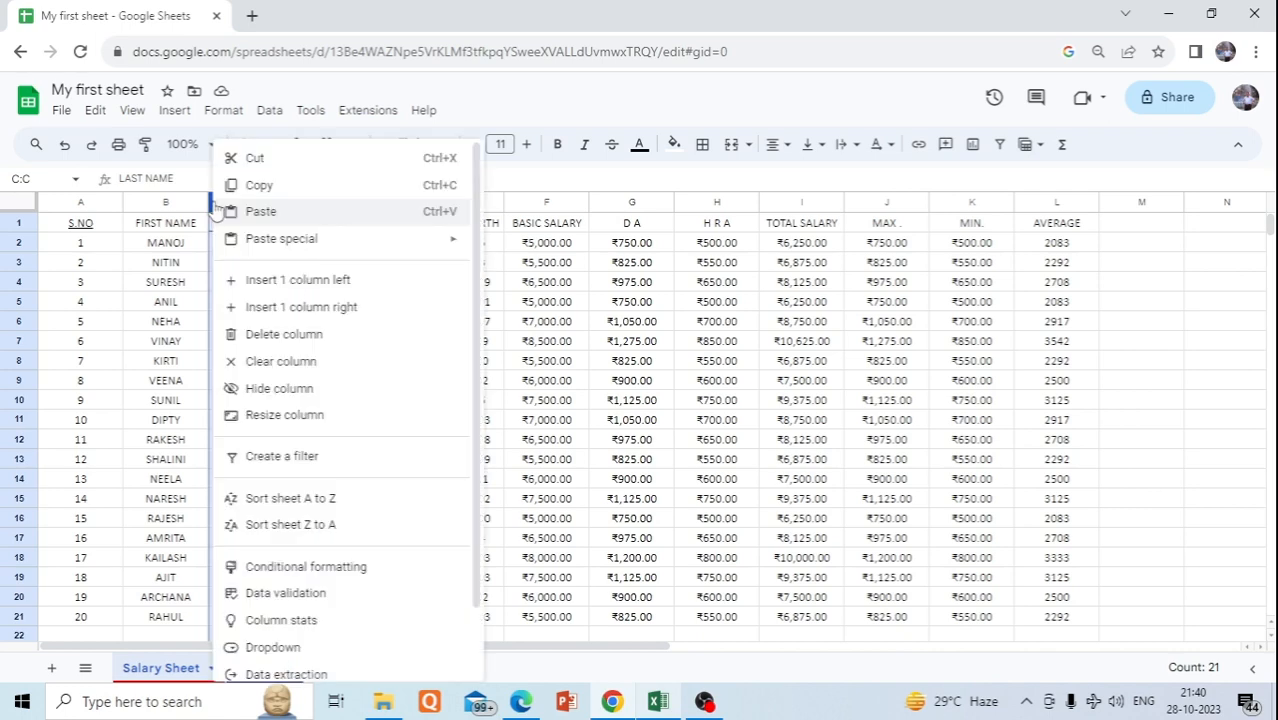
pyautogui.click(293, 284)
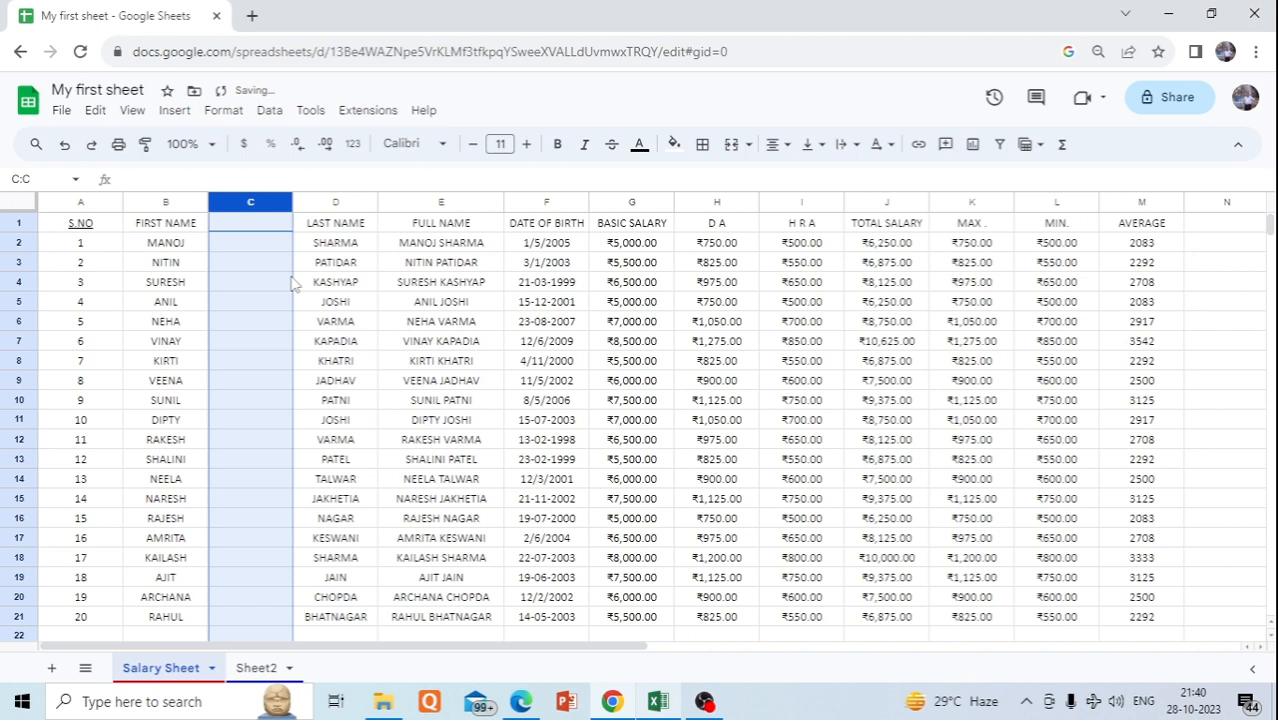
# Translate the FIRST NAME header from English to Hindi in cell C1 using =GOOGLETRANSLATE(B1,"EN","HI").
pyautogui.click(249, 226)
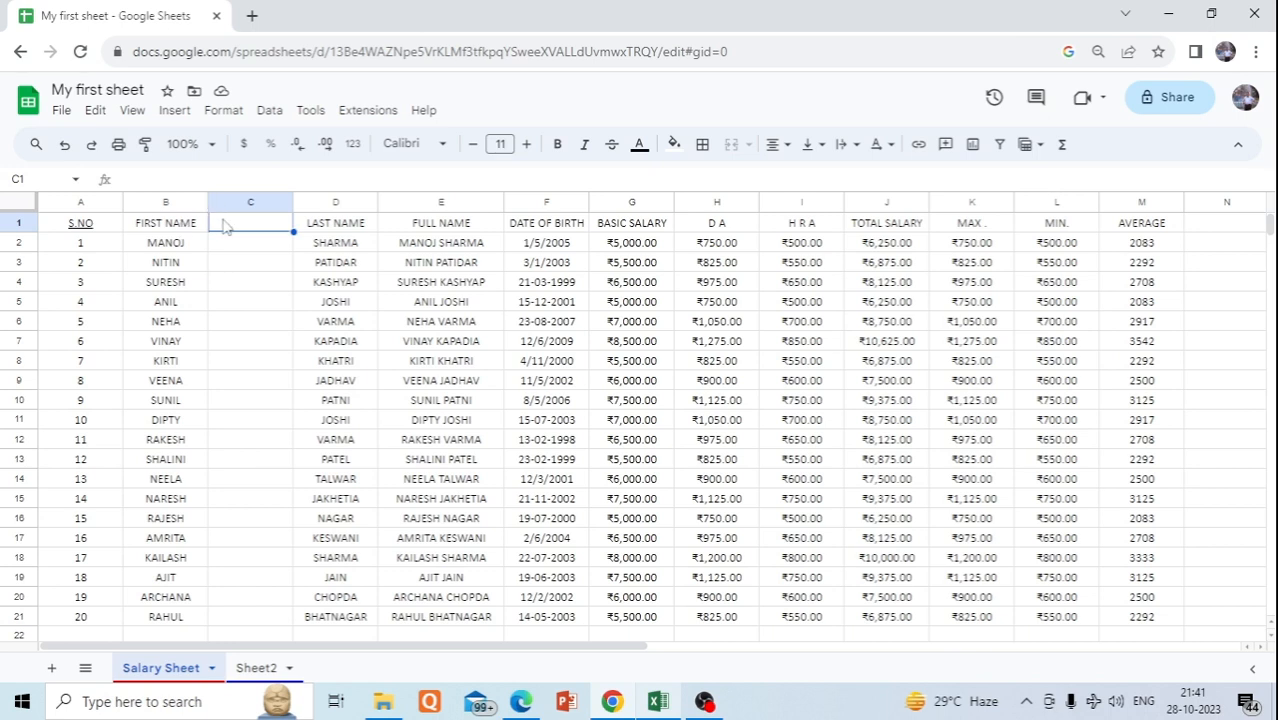
pyautogui.write('=')
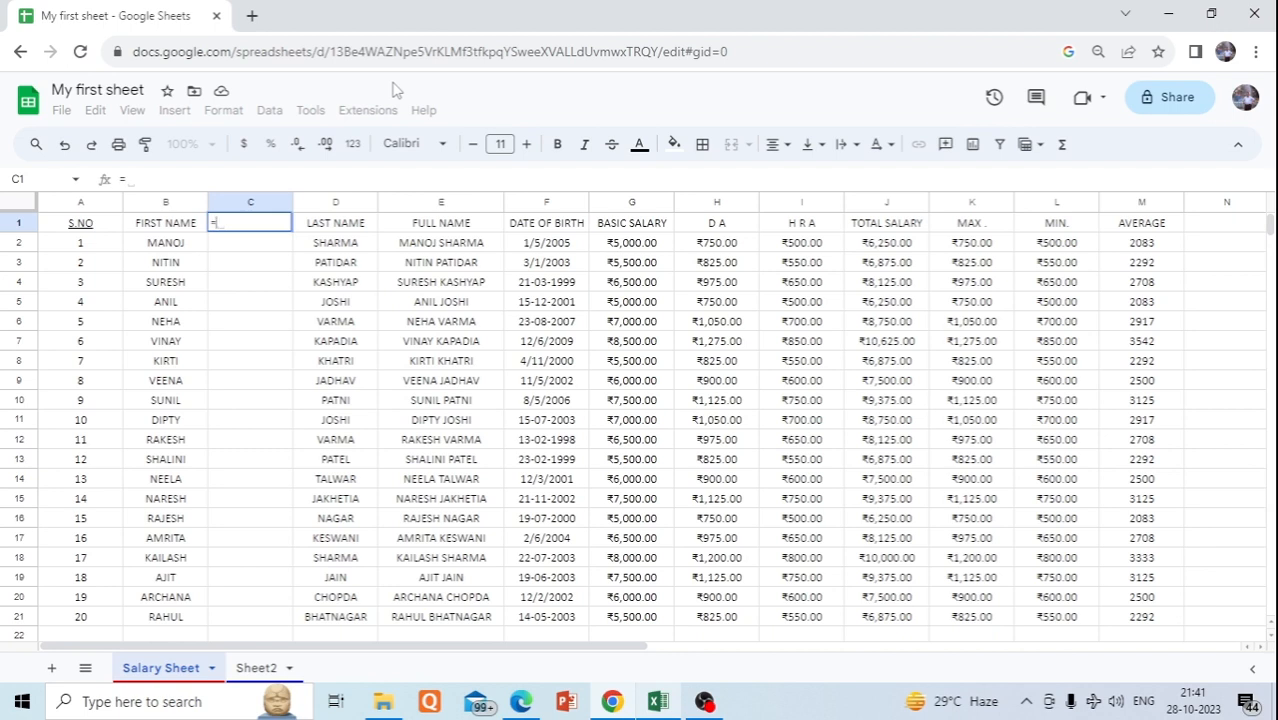
pyautogui.write('GOO')
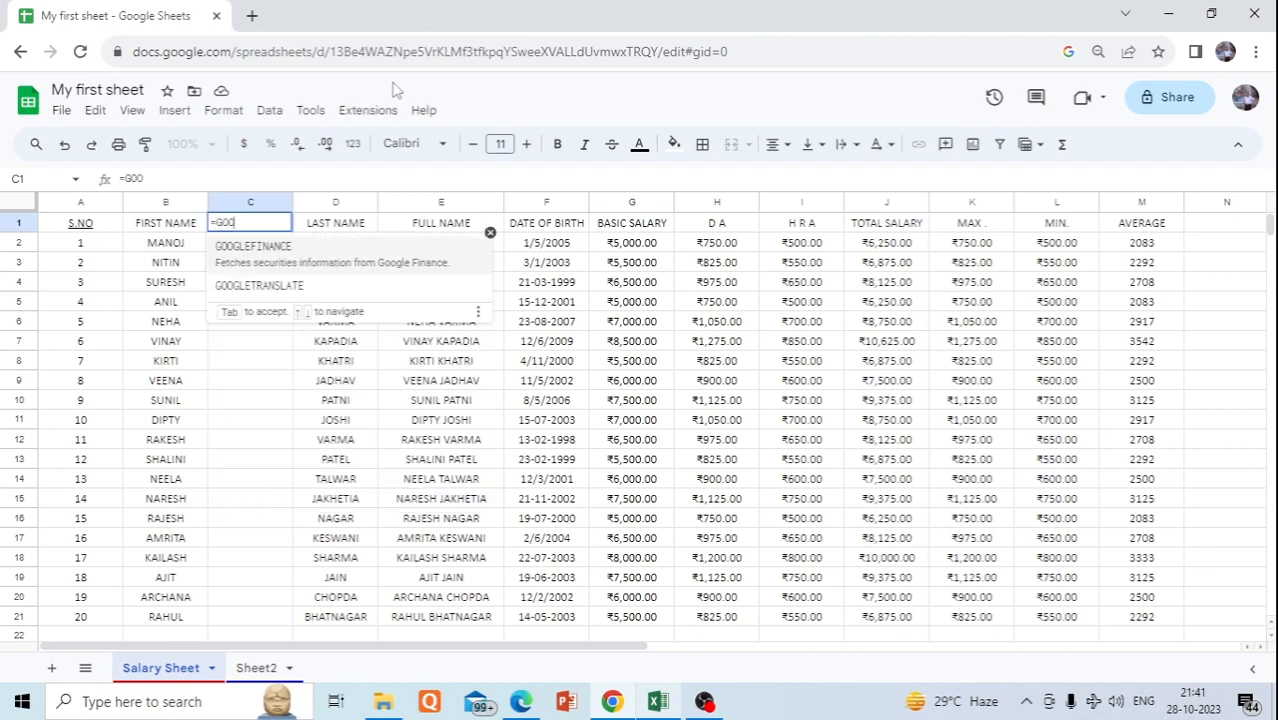
pyautogui.write('GL')
pyautogui.click(256, 274)
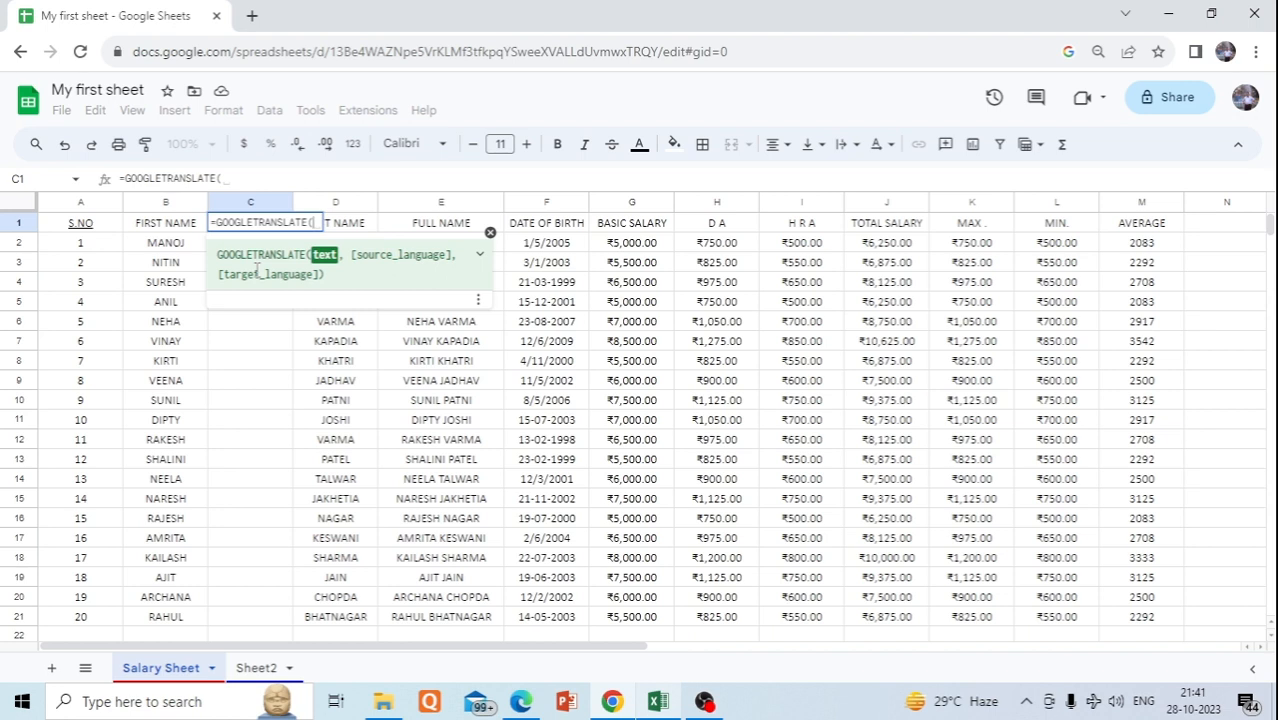
pyautogui.click(169, 227)
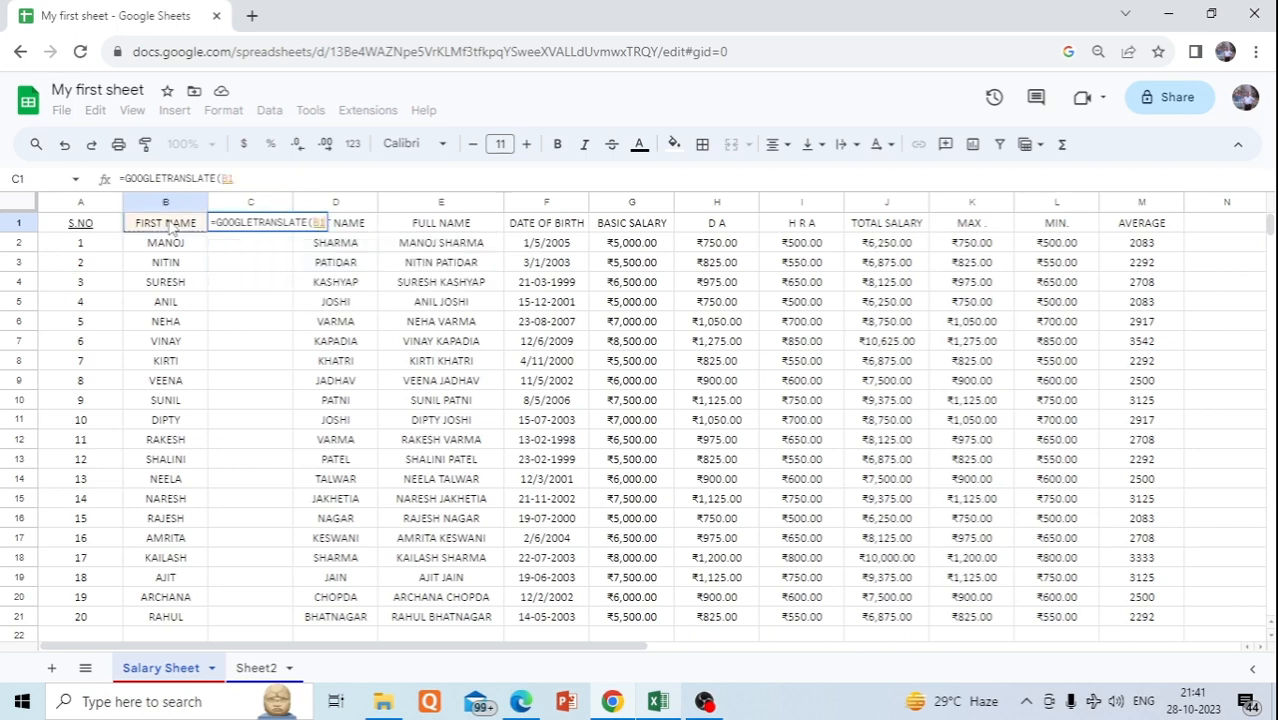
pyautogui.write(',')
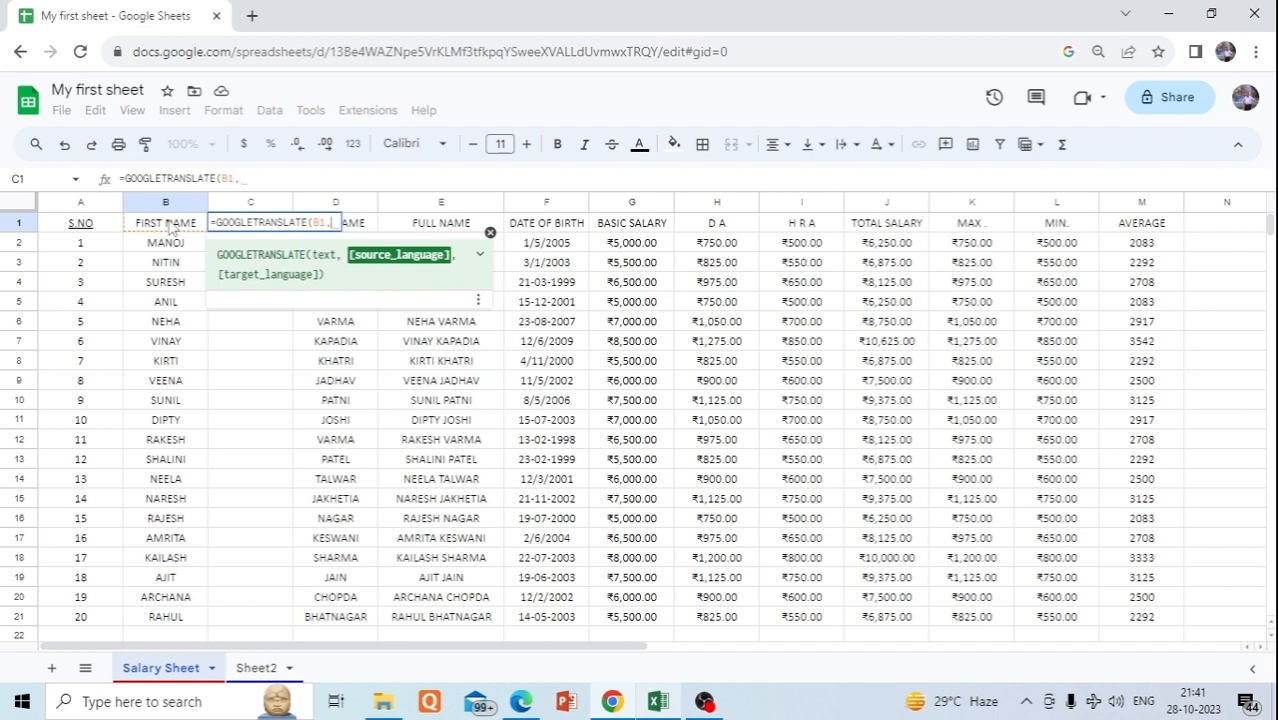
pyautogui.write('"')
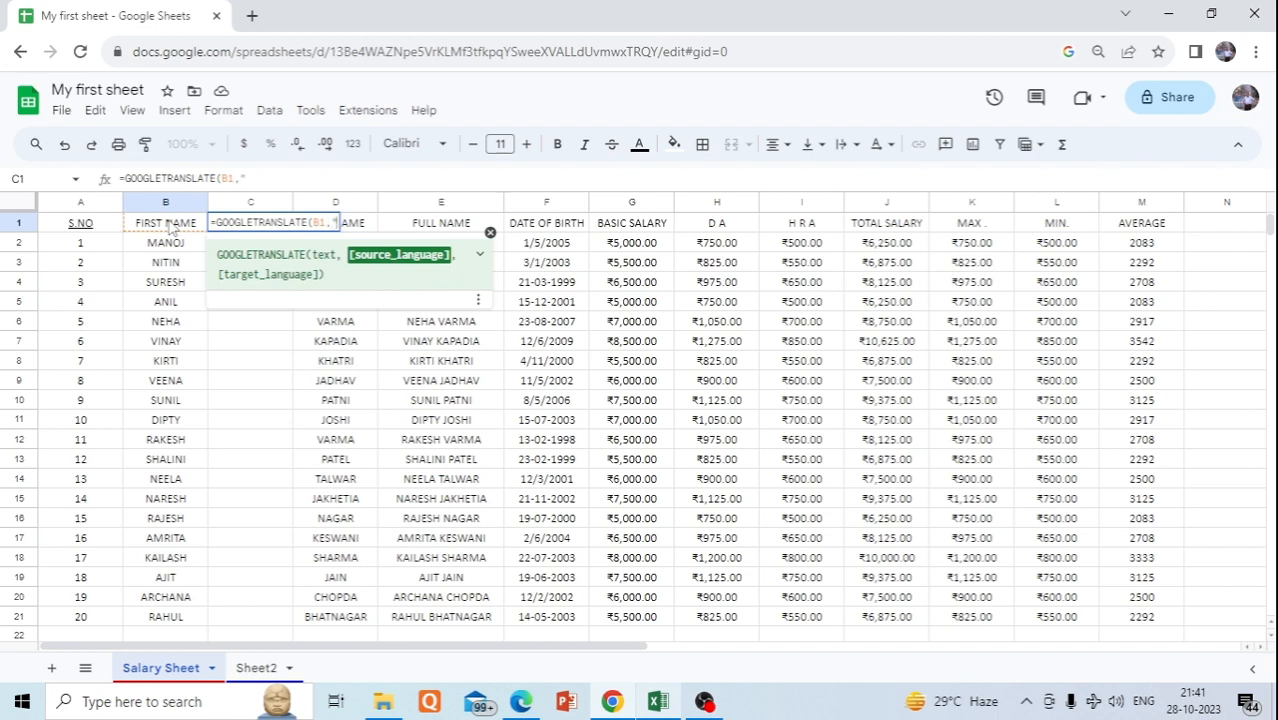
pyautogui.write('EN",')
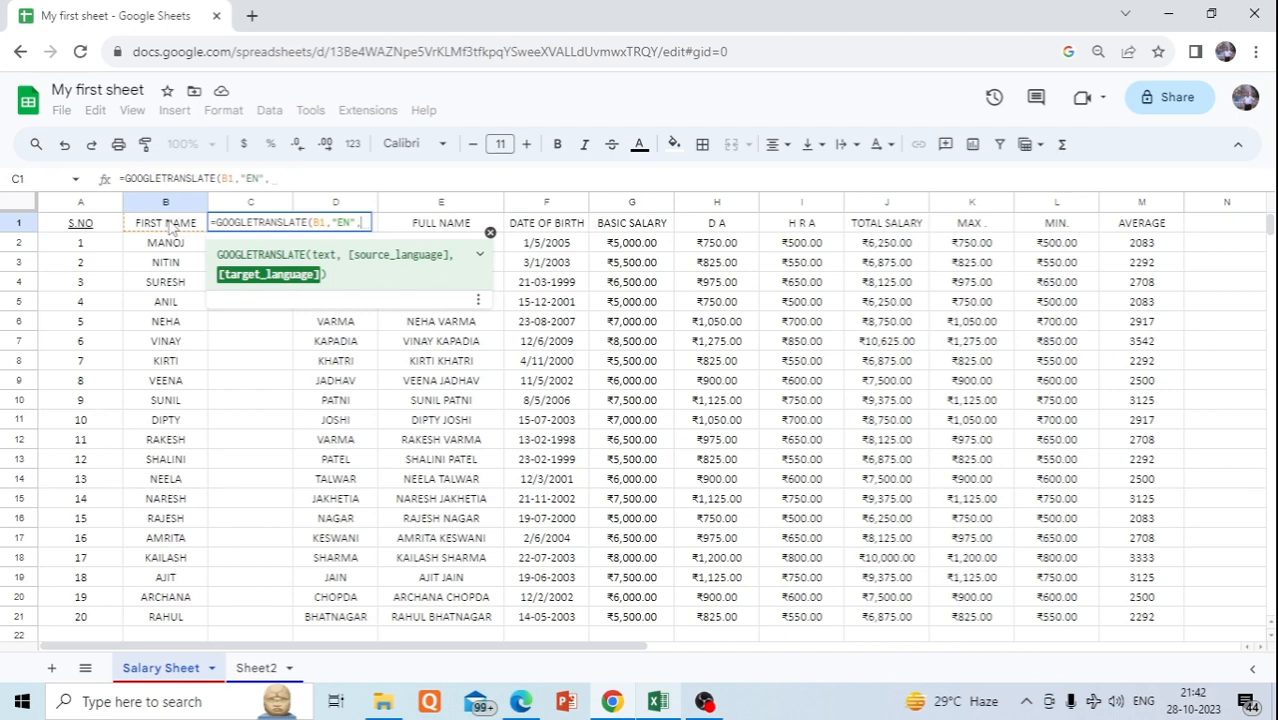
pyautogui.write('"')
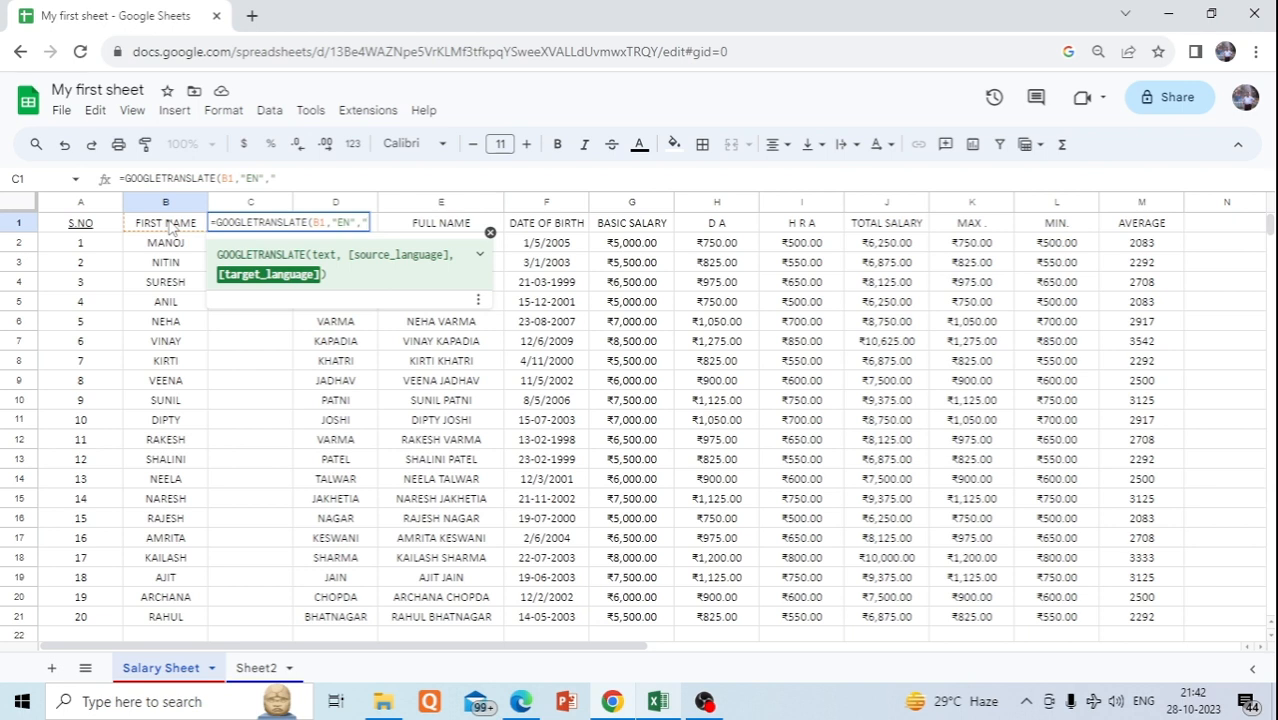
pyautogui.write('HI")')
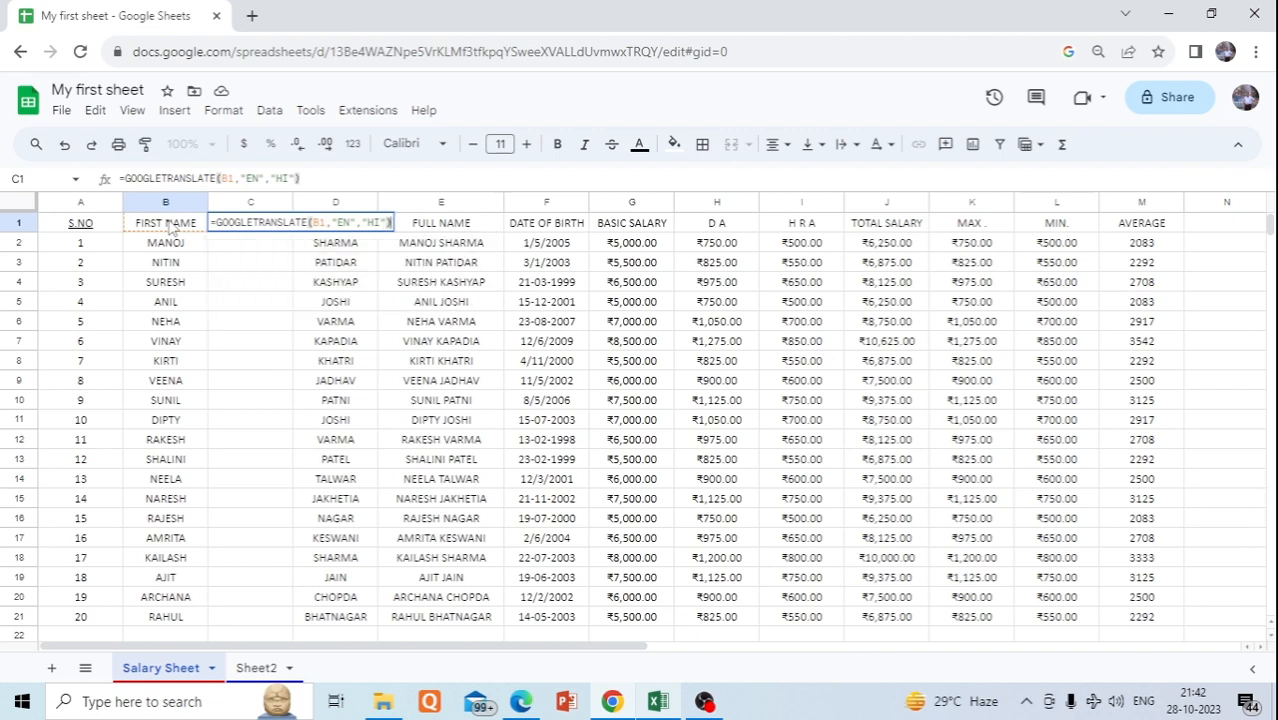
pyautogui.press('Return')
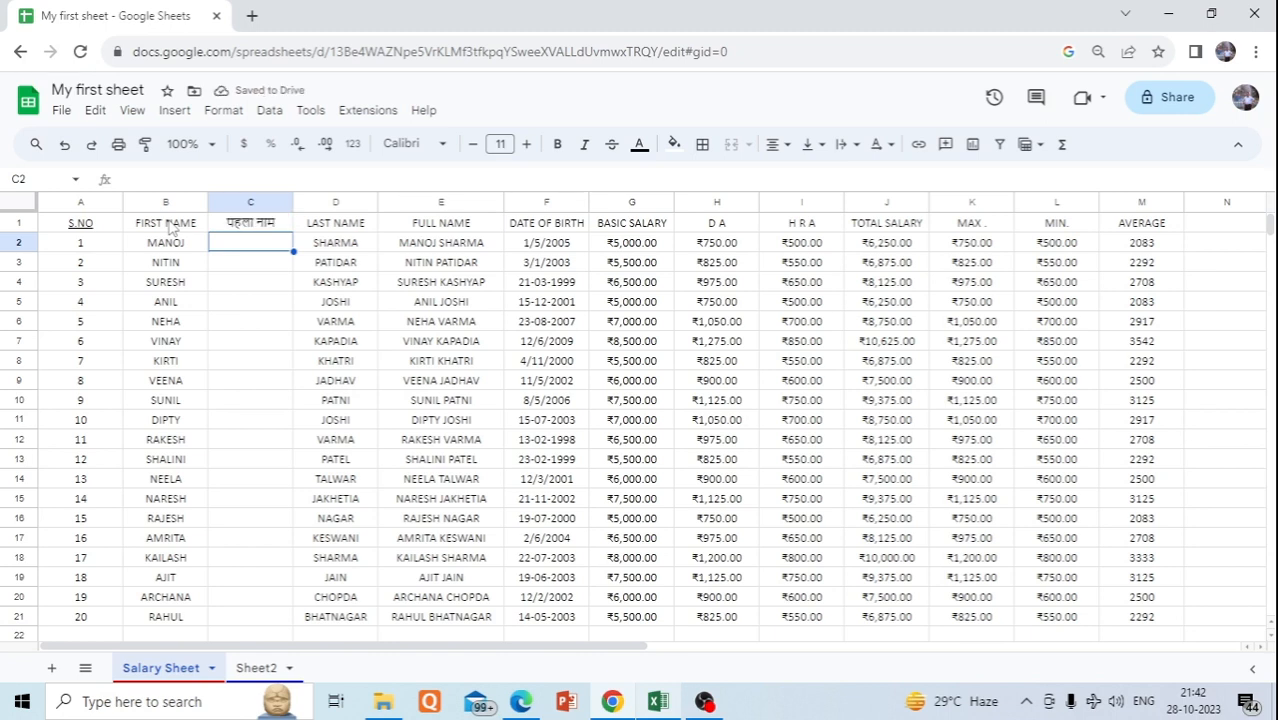
# Fill the C1 translation formula down column C alongside the list of first names.
pyautogui.click(255, 227)
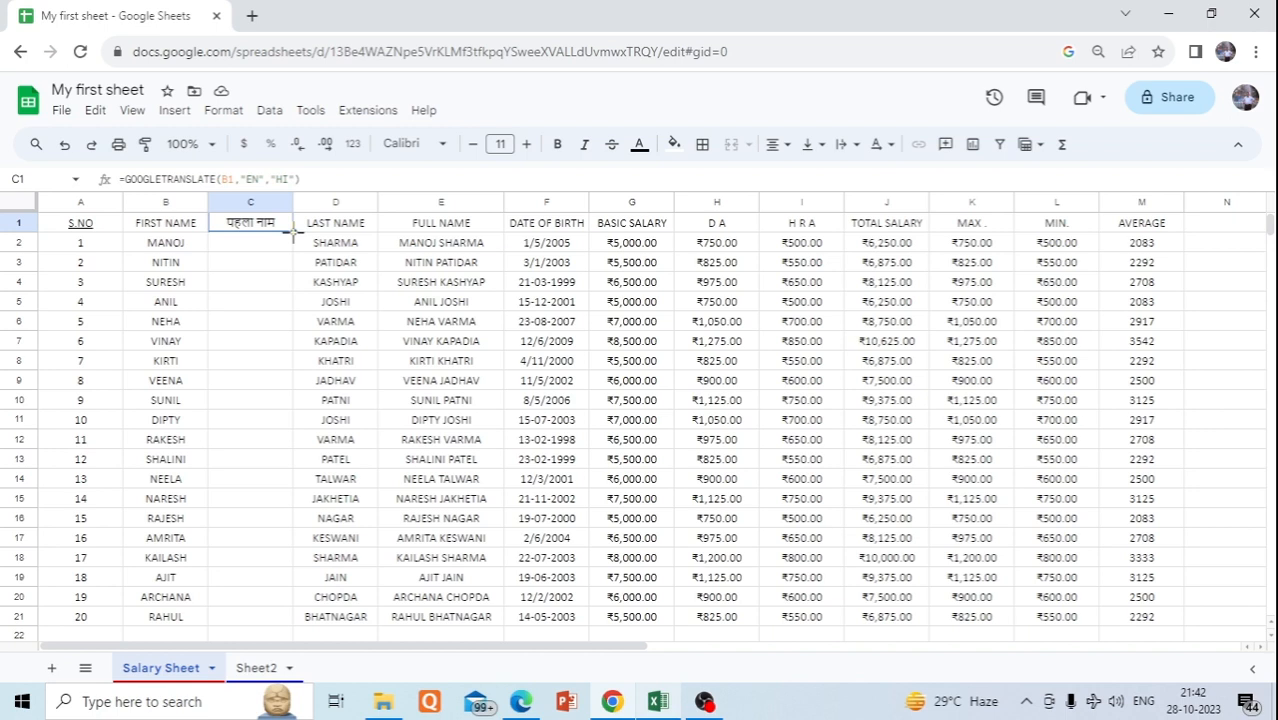
pyautogui.doubleClick(294, 232)
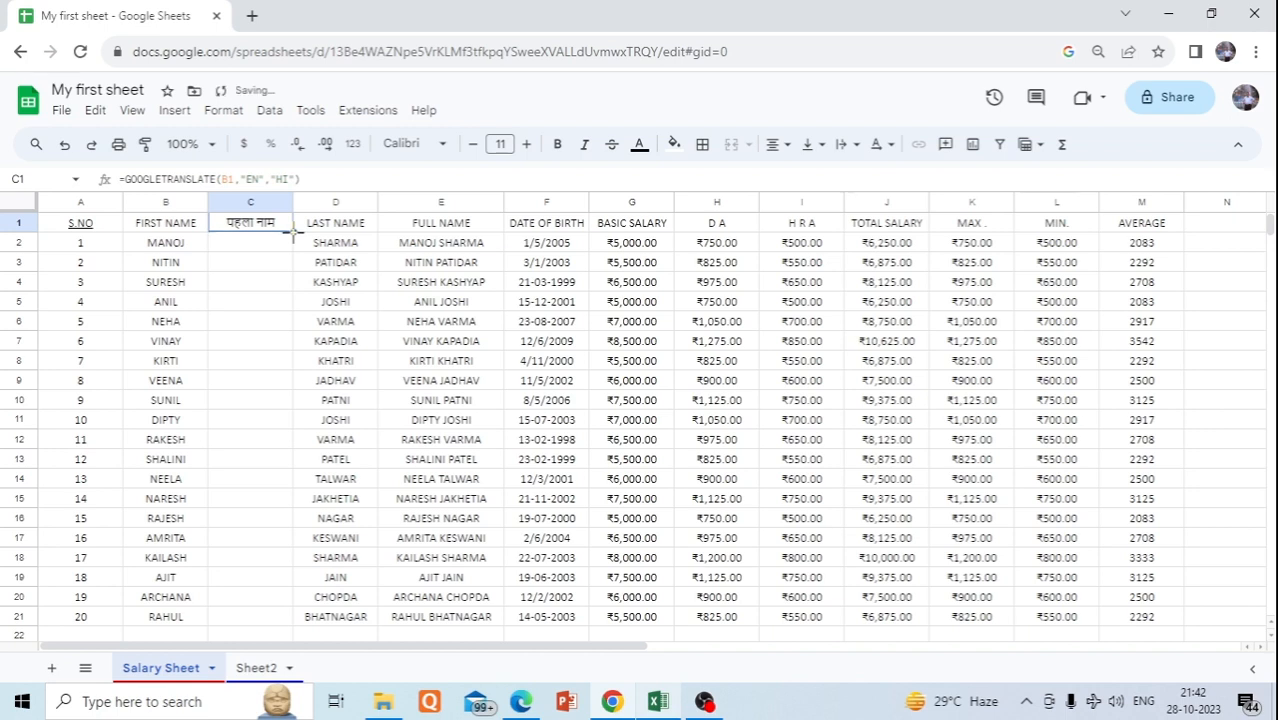